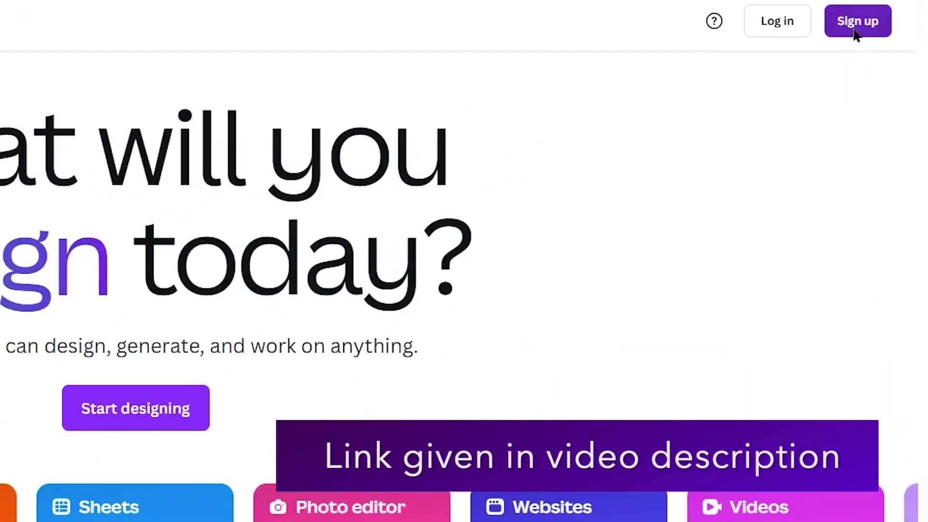
- Sign up with a Google account and start a new blank website design
left_click(855, 35)
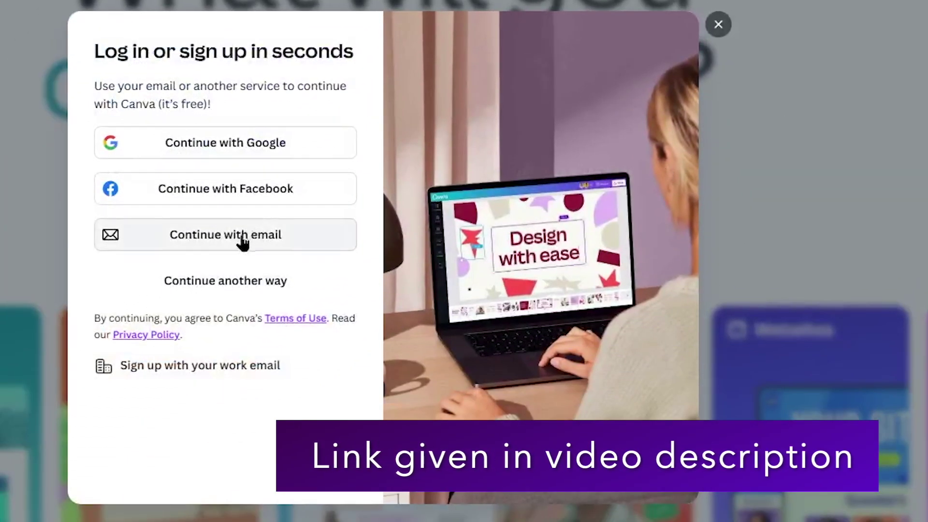
left_click(218, 154)
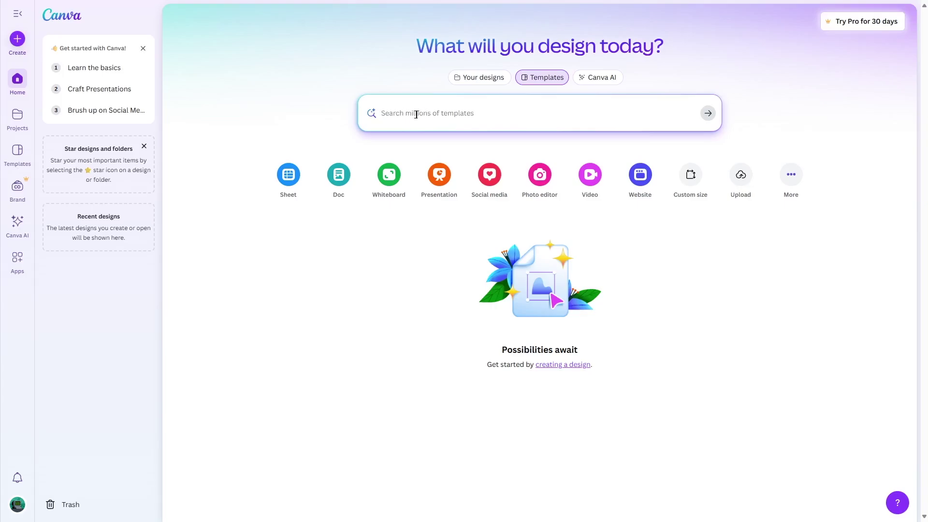
left_click(642, 174)
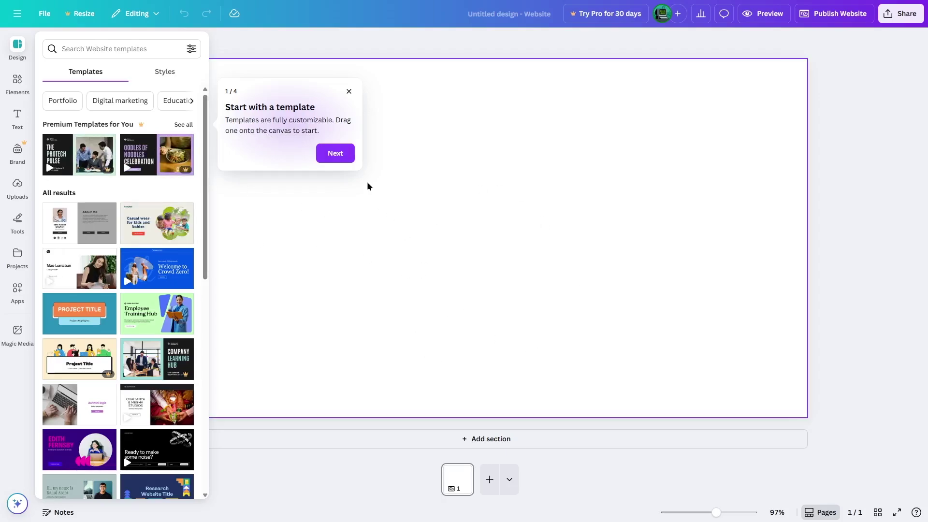
- Go through the four onboarding tips in the website editor and dismiss them
left_click(336, 154)
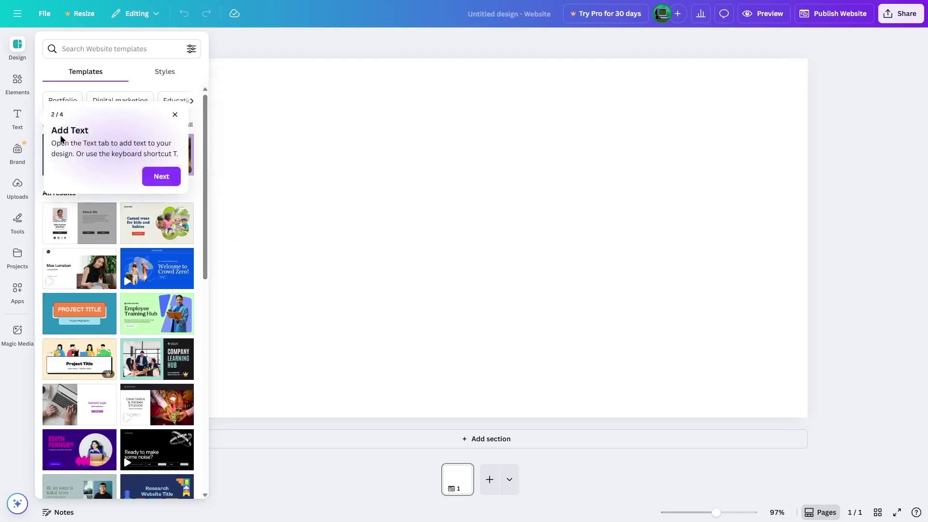
left_click(153, 177)
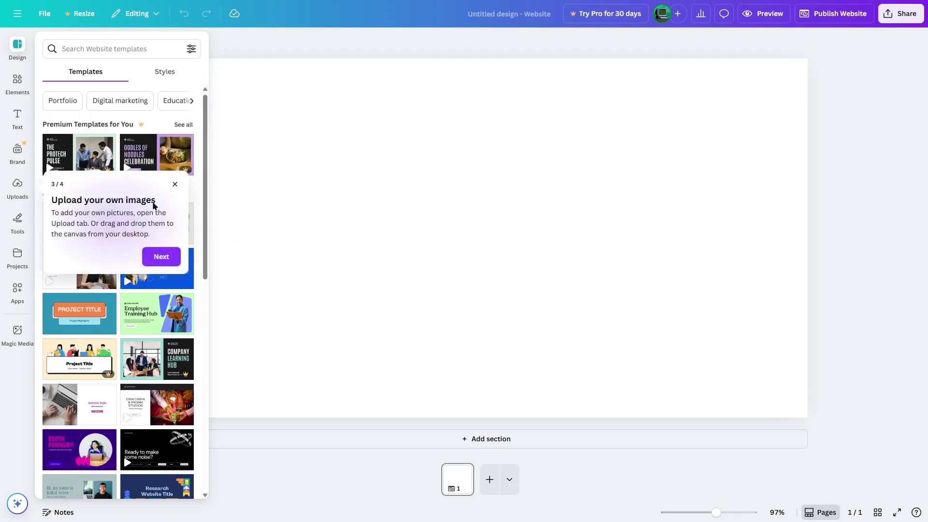
left_click(161, 256)
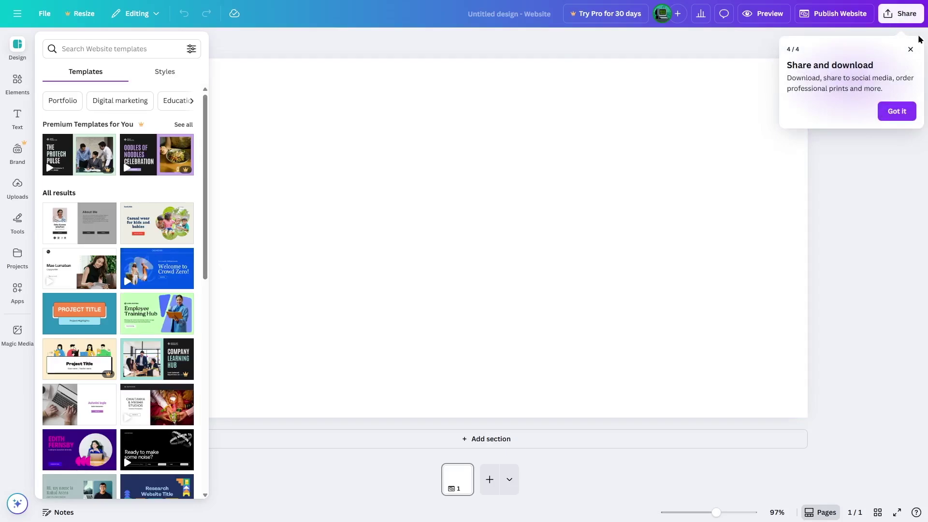
left_click(895, 113)
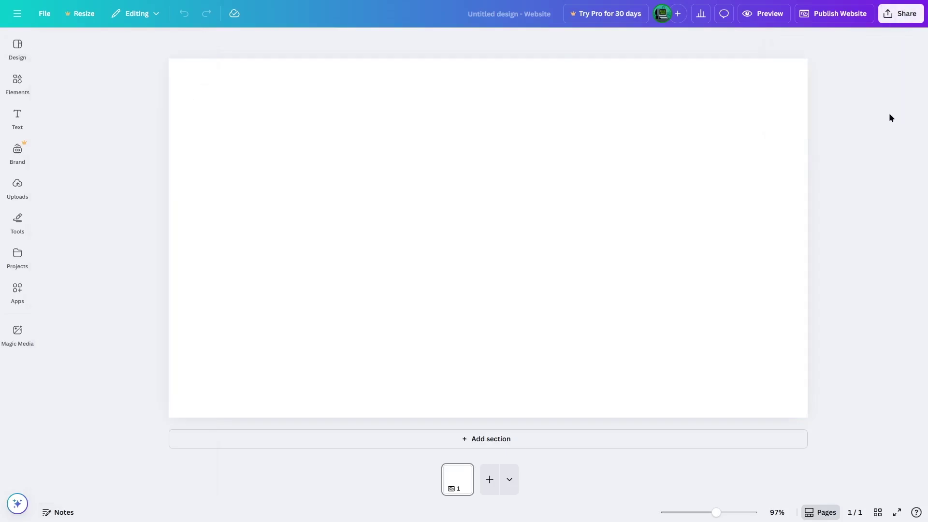
- Rename the untitled website design to the portfolio owner's full name followed by "Portfolio"
left_click(505, 14)
key("BackSpace")
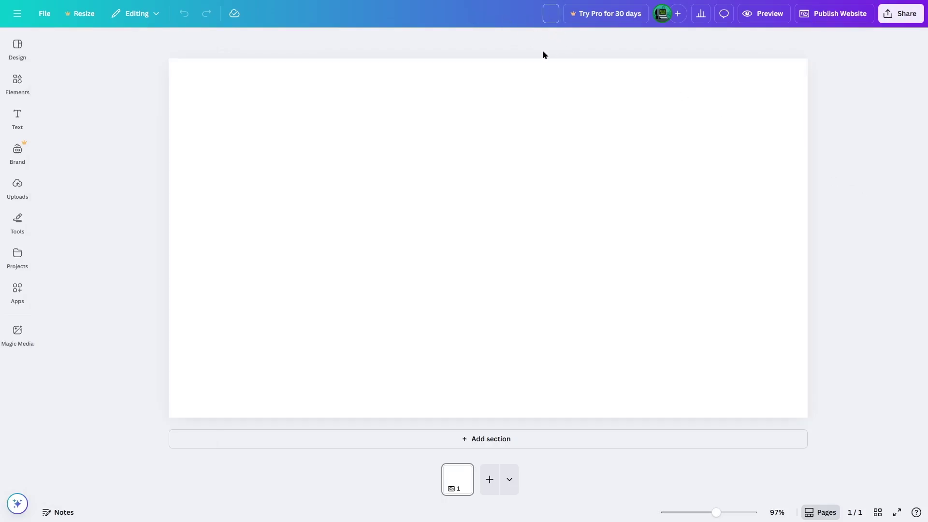
type("John Doe Portfolio")
key("Return")
- Browse the website template categories and filter the templates to Portfolio
left_click(18, 47)
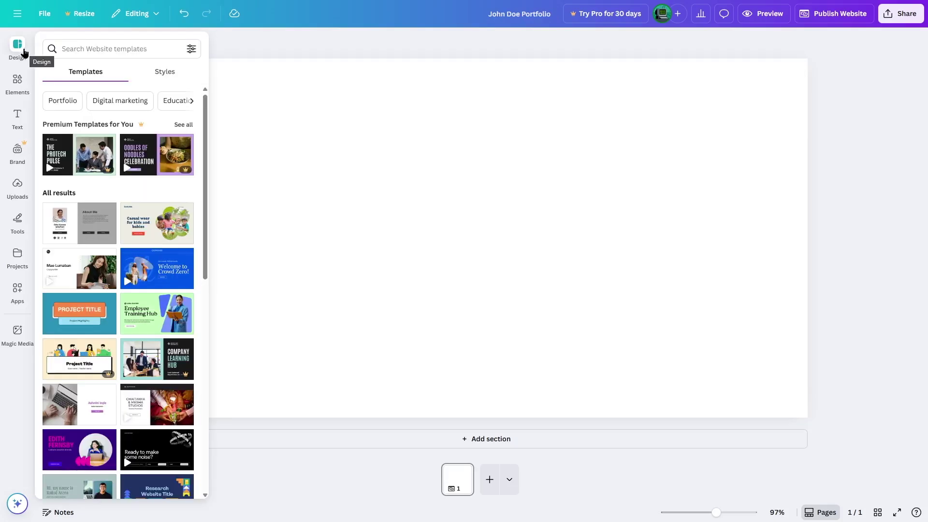
mouse_move(204, 125)
left_mouse_down()
mouse_move(198, 243)
mouse_move(209, 118)
left_mouse_up()
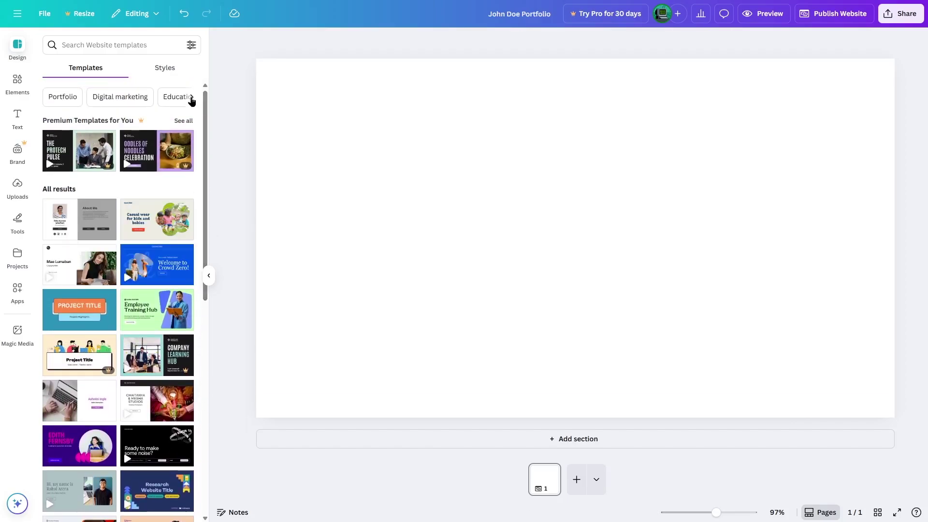
left_click(191, 100)
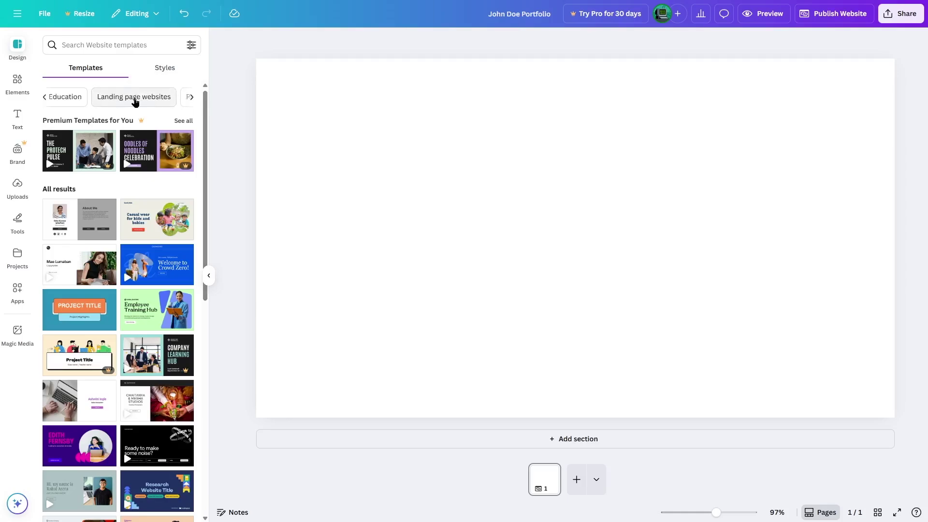
left_click(83, 44)
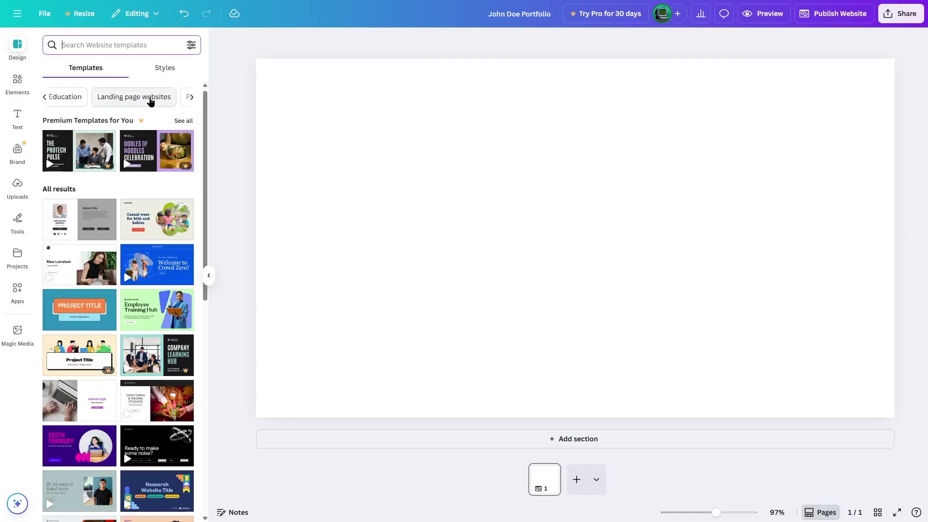
left_click(45, 98)
left_click(46, 99)
left_click(46, 99)
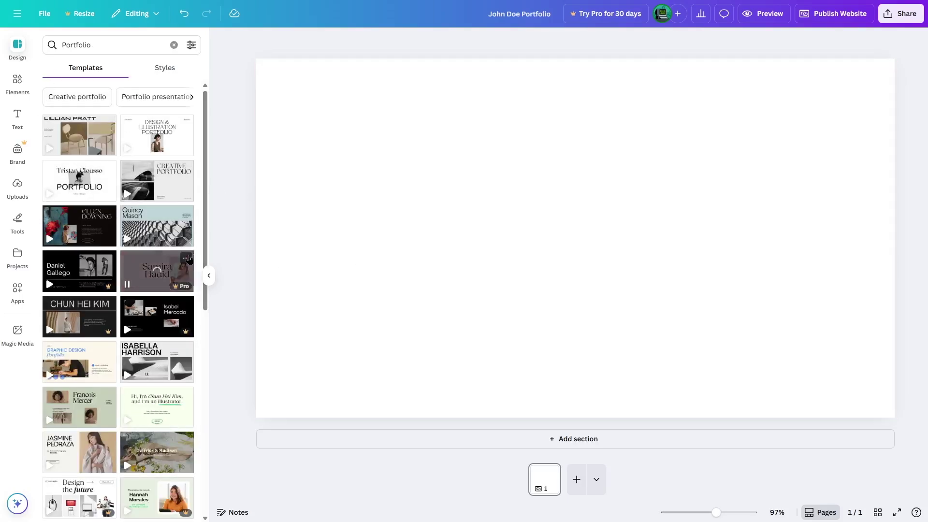
- Open the Photography Portfolio Website in Black Orange White Dark Modern Minimal Style template and place its opening section on the page
scroll(155, 227, "down", 3)
scroll(176, 234, "up", 3)
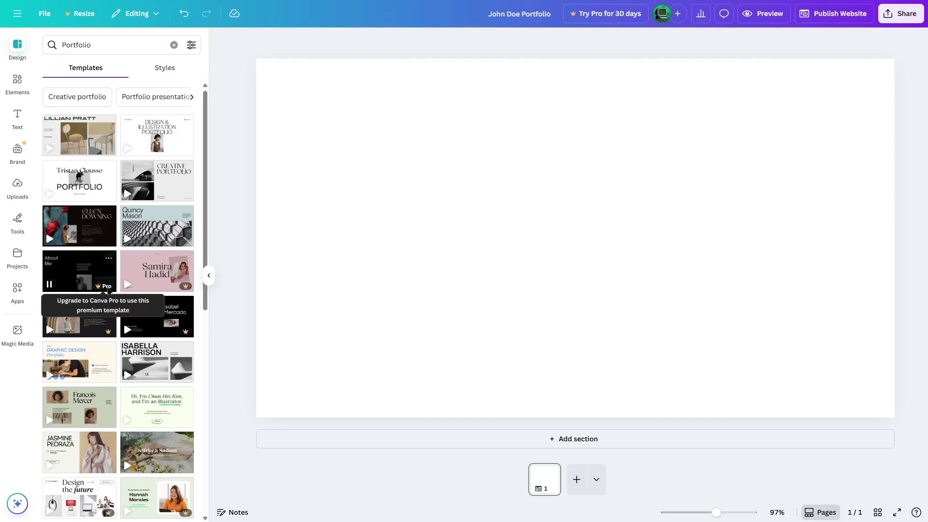
scroll(127, 192, "down", 5)
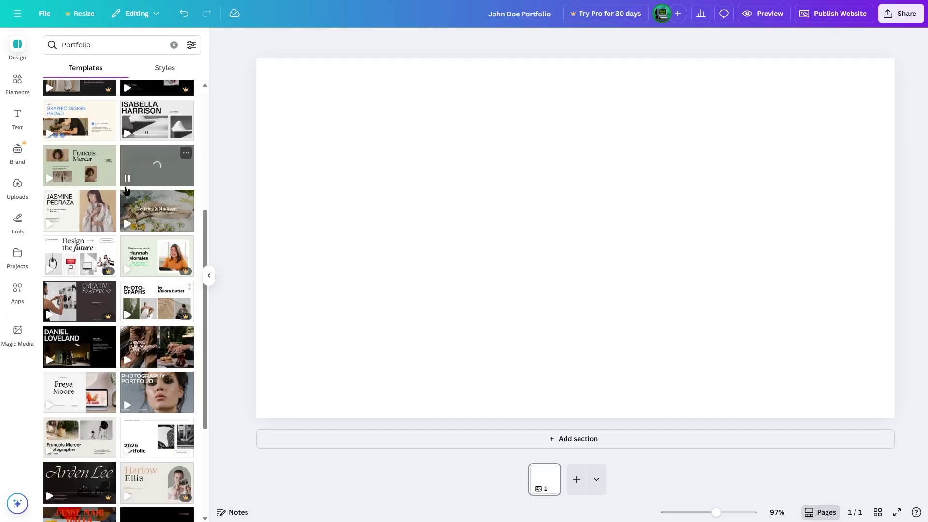
left_click(82, 349)
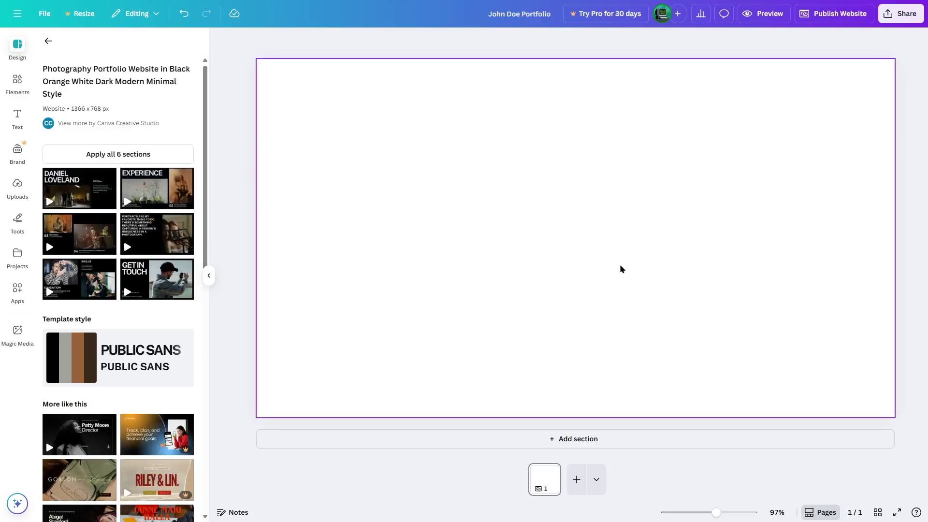
left_click_drag(82, 189, 417, 188)
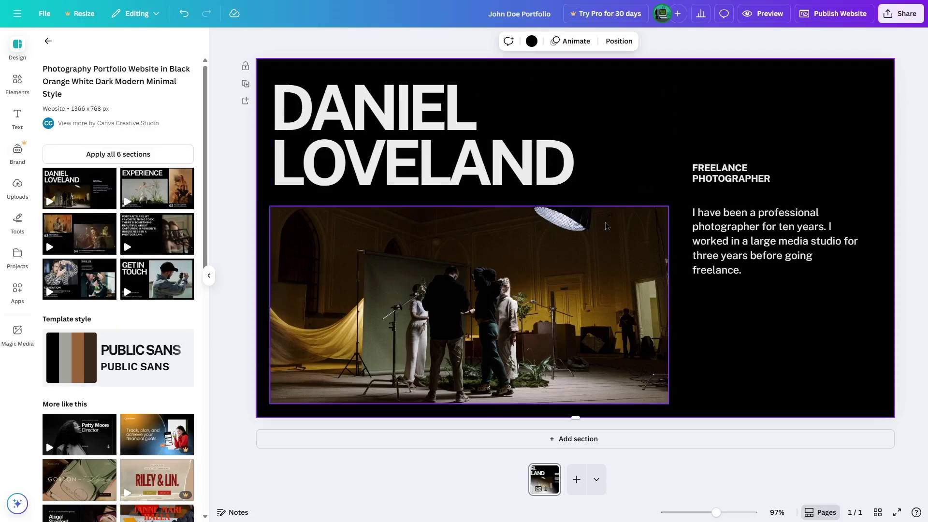
- Replace the large headline of the opening section with the portfolio owner's full name
left_click(391, 124)
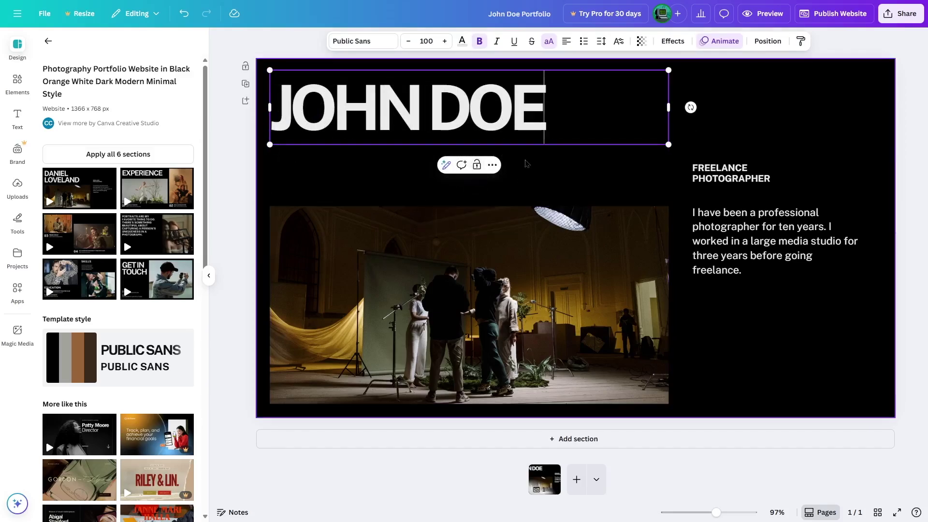
left_click(578, 175)
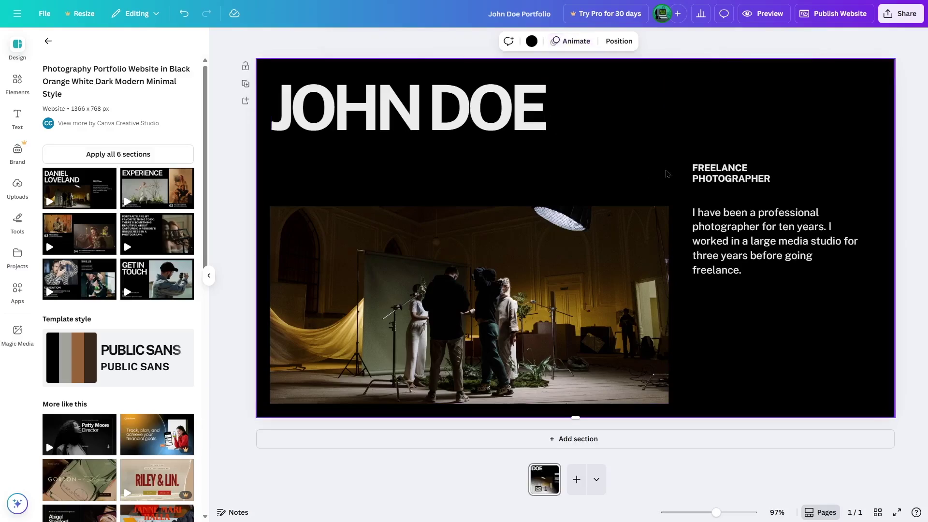
left_click(725, 177)
double_click(760, 176)
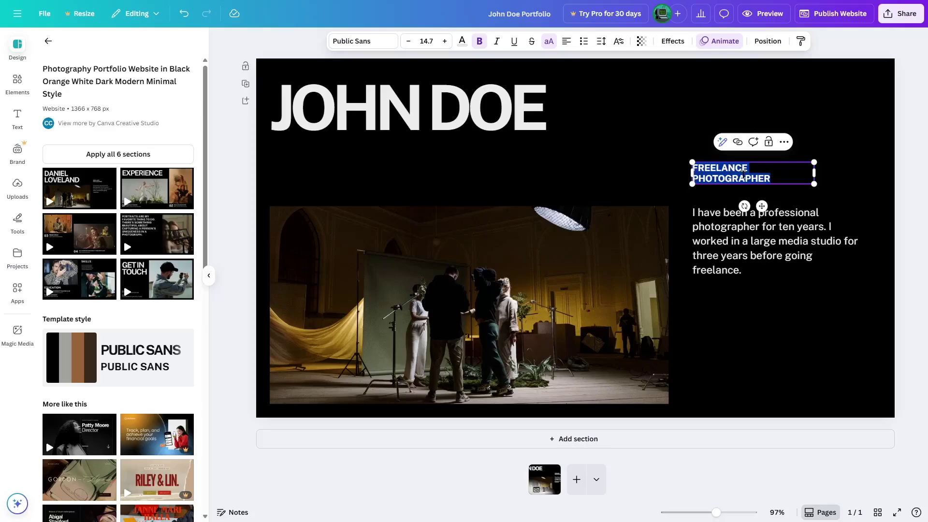
left_click(604, 165)
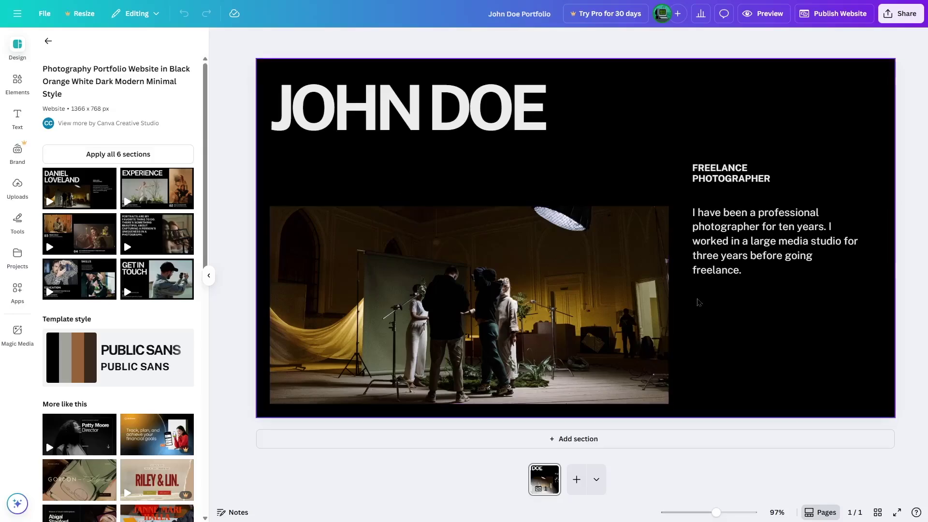
- Replace the "Freelance Photographer" job title with "Digital Marketer"
left_click(723, 181)
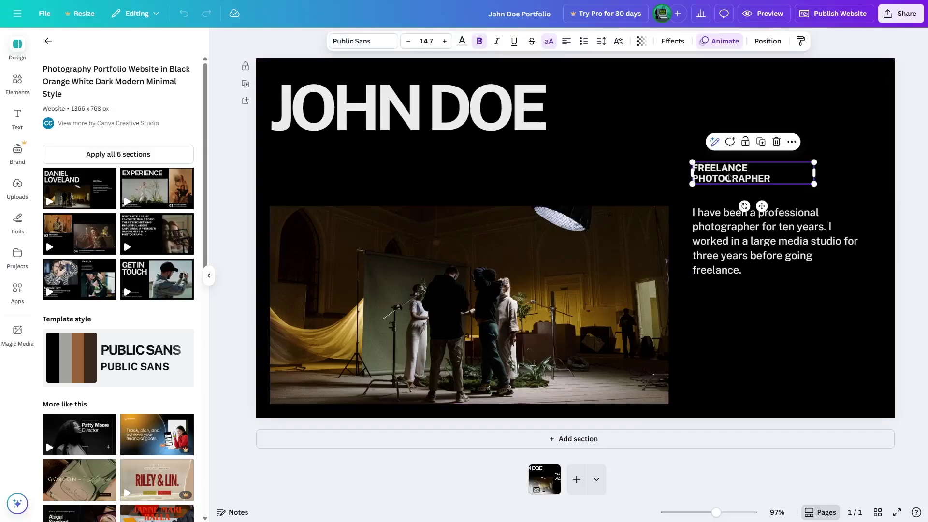
double_click(731, 178)
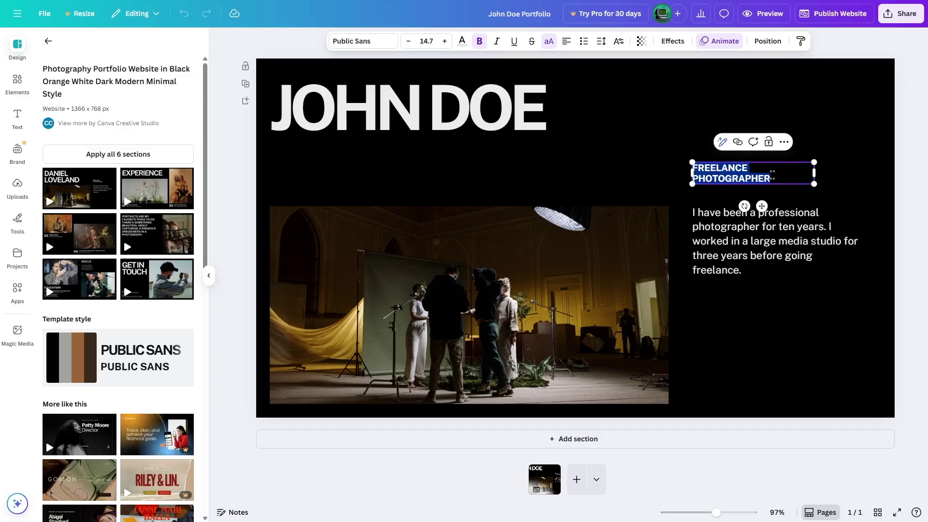
key("ctrl+v")
- Replace the biography with an introduction as a digital marketer with 10+ years of experience working with renowned companies and individuals around the world
left_click(778, 243)
double_click(751, 243)
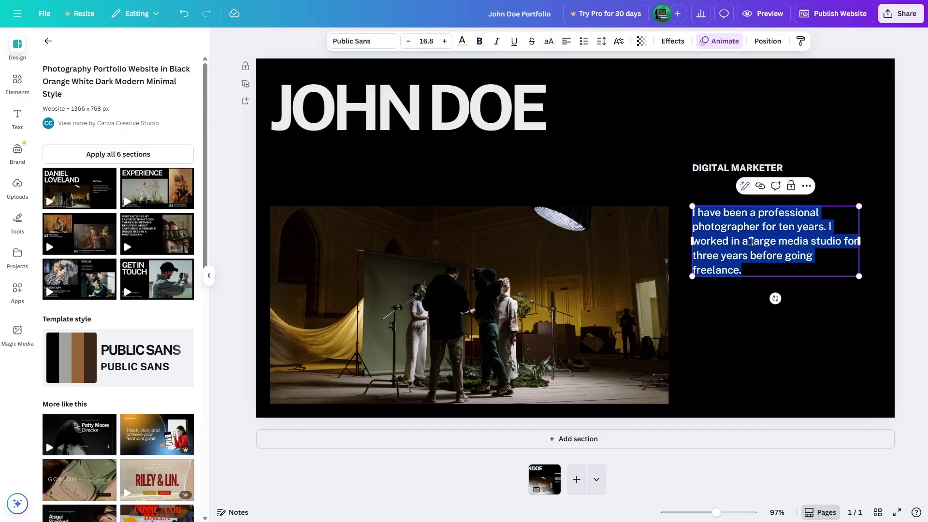
key("ctrl+v")
- Delete the template's studio photo from the opening section
left_click(467, 242)
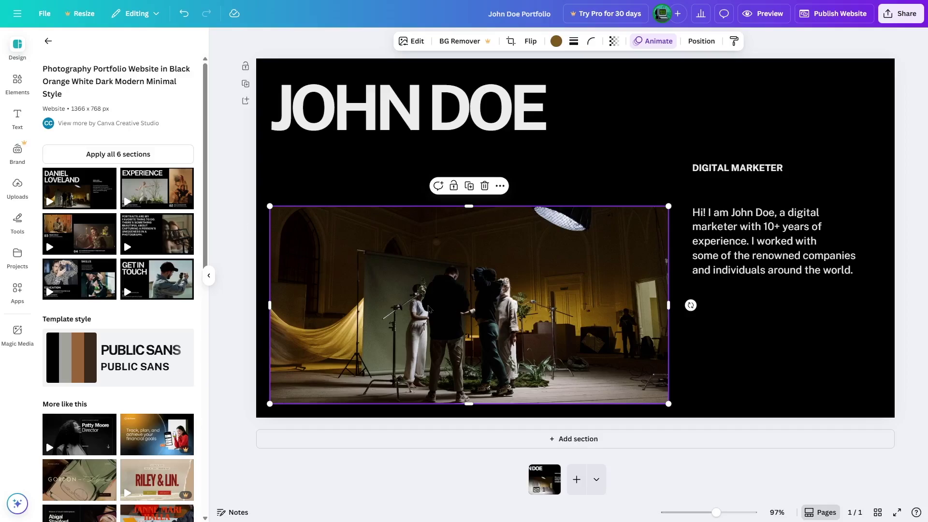
key("Delete")
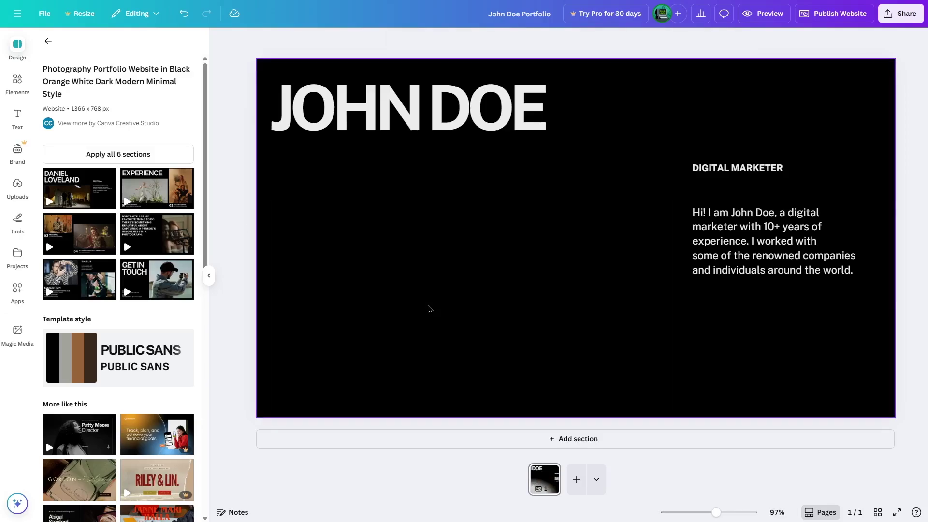
- Search the design elements for "man in suit"
left_click(17, 83)
left_click(128, 45)
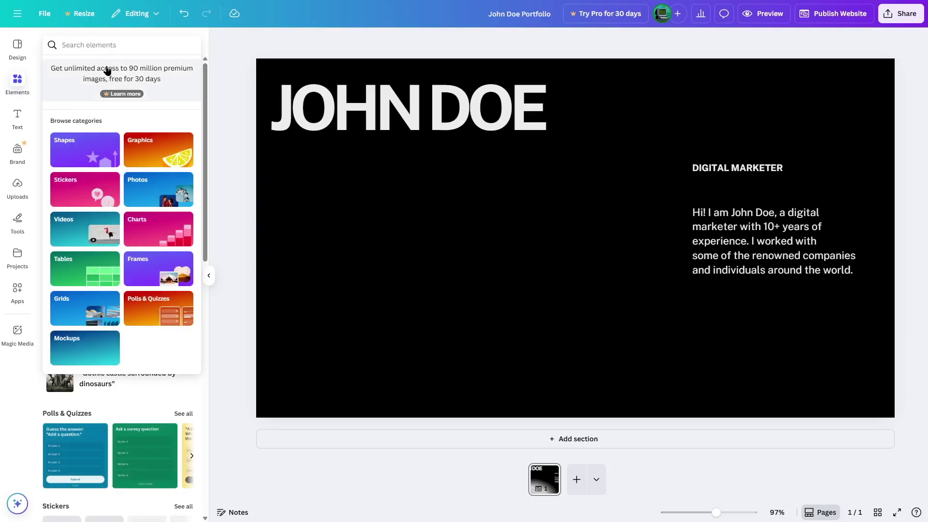
left_click(18, 185)
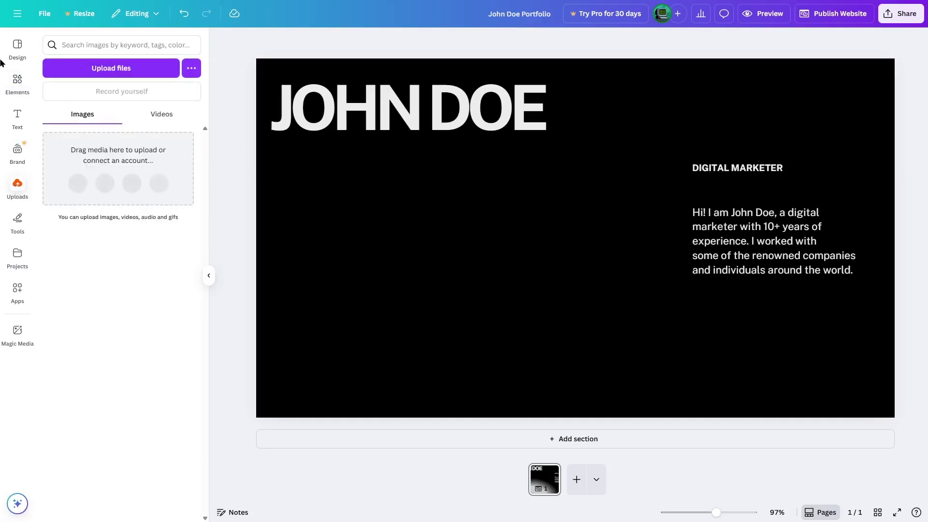
left_click(18, 81)
type("man in suit")
key("Return")
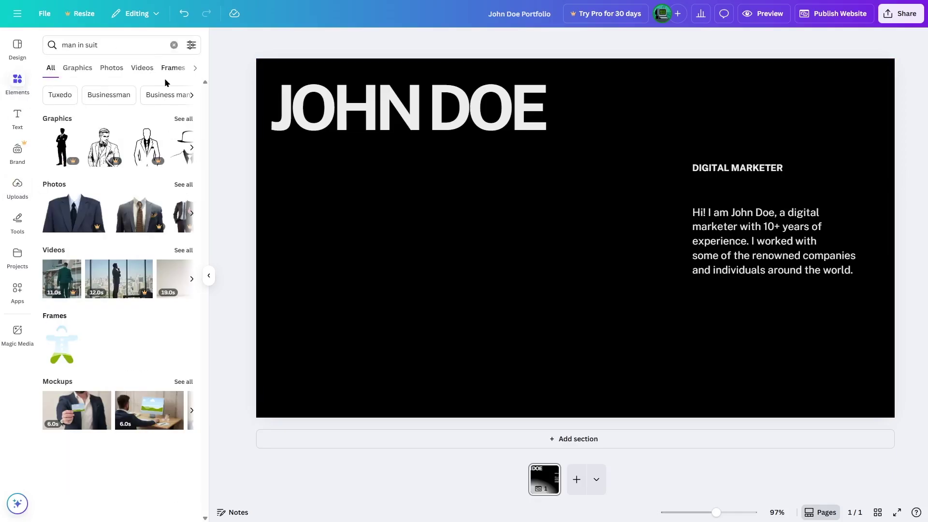
- Add the photo of the man in a blue suit from the full photo results and scale it down to fit below the headline
left_click(184, 185)
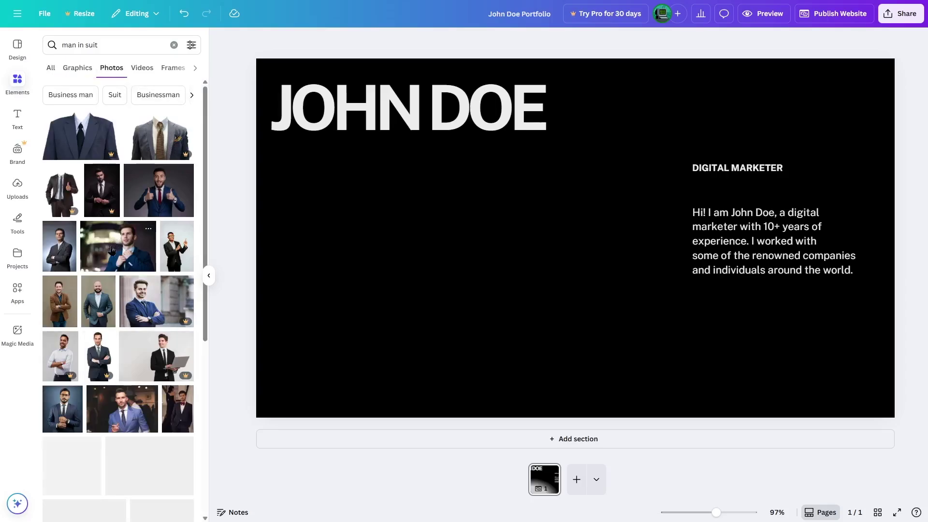
left_click(112, 250)
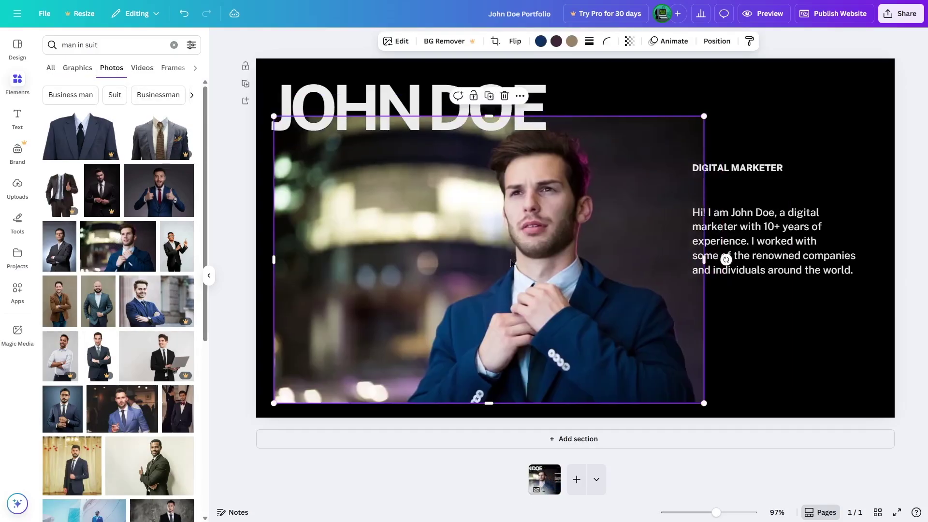
left_click_drag(709, 118, 616, 159)
left_click(648, 320)
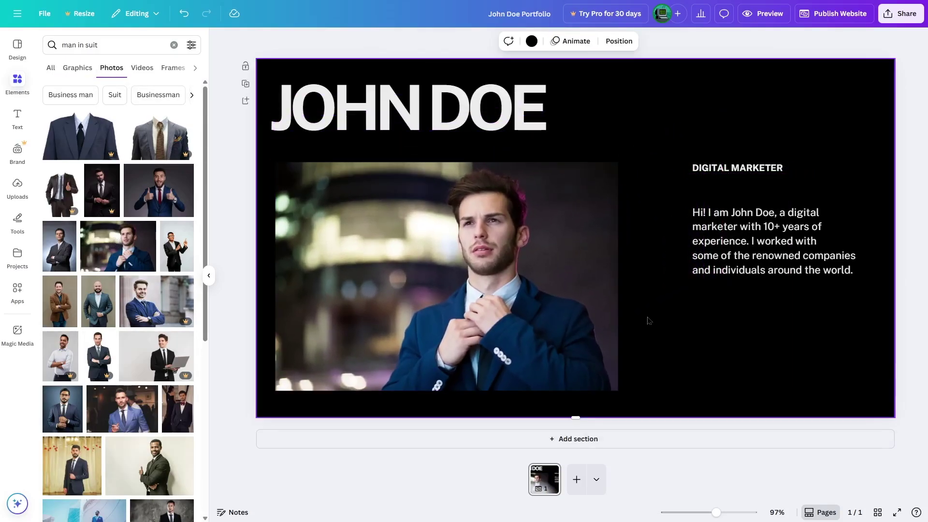
- Add a new section below the opening one and insert a default heading in it
left_click(569, 441)
left_click(18, 44)
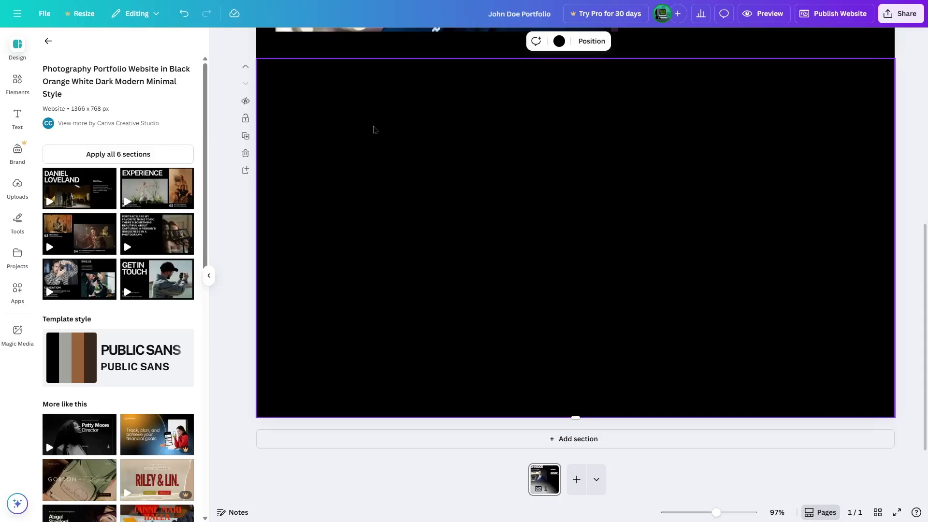
left_click(18, 116)
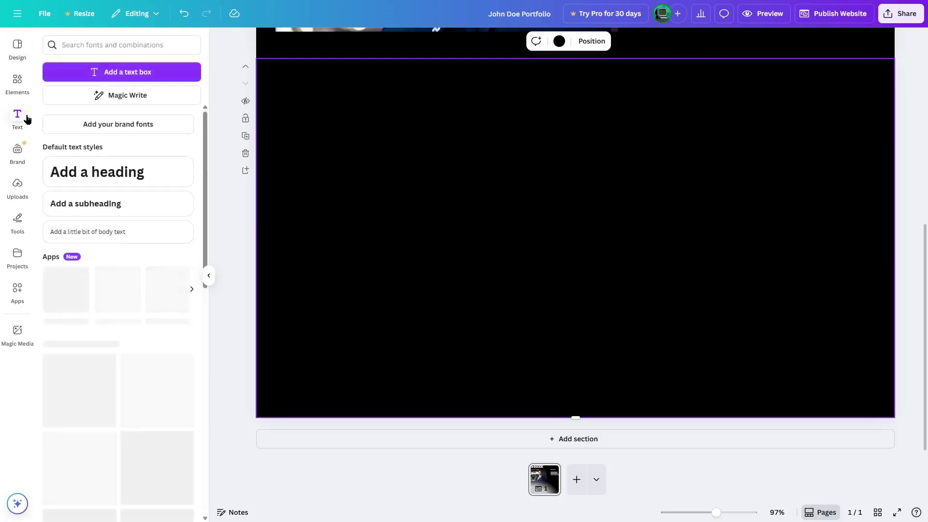
left_click(74, 173)
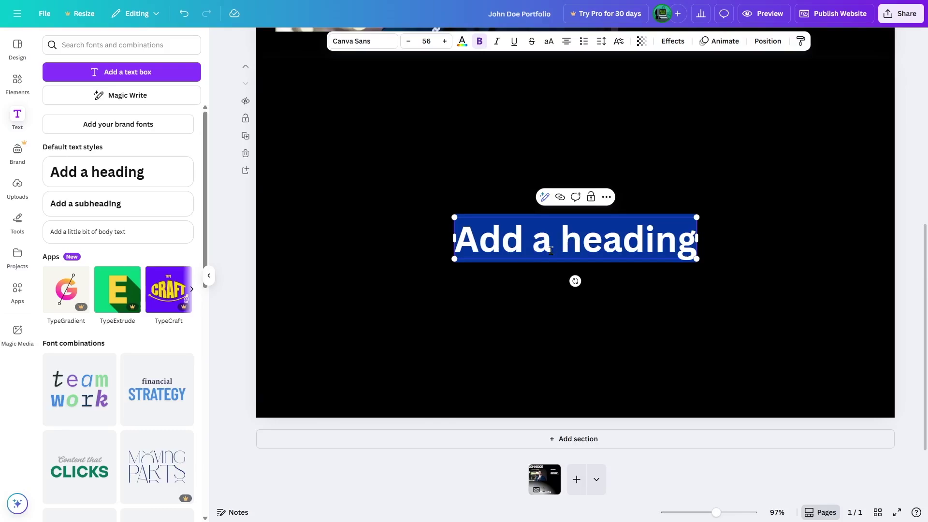
- Replace the new section's heading text with "Projects" and set its font size to 100
type("Pro")
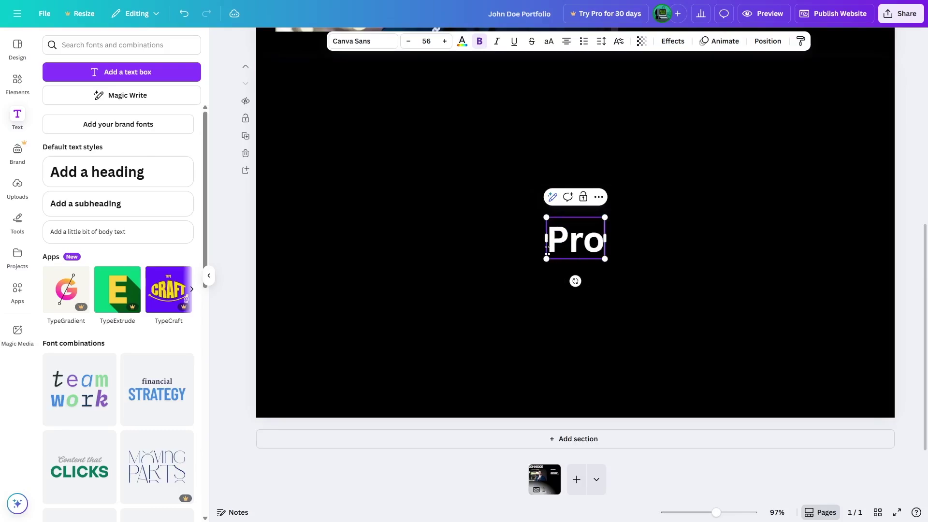
type("je")
type("cts")
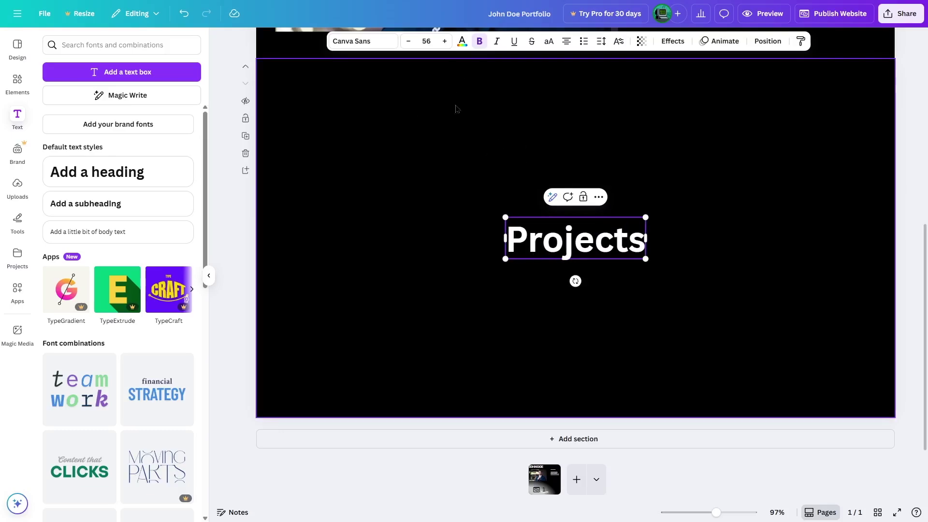
left_click_drag(511, 240, 649, 240)
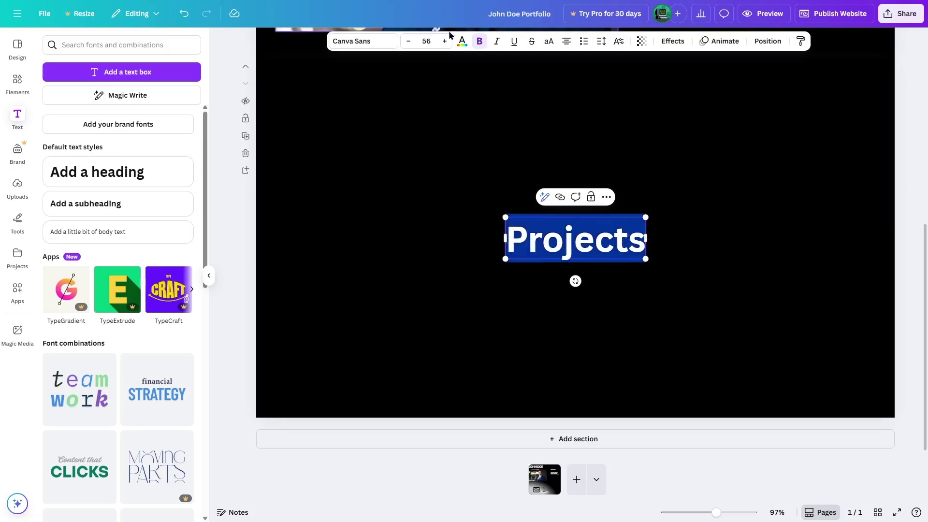
left_click(433, 38)
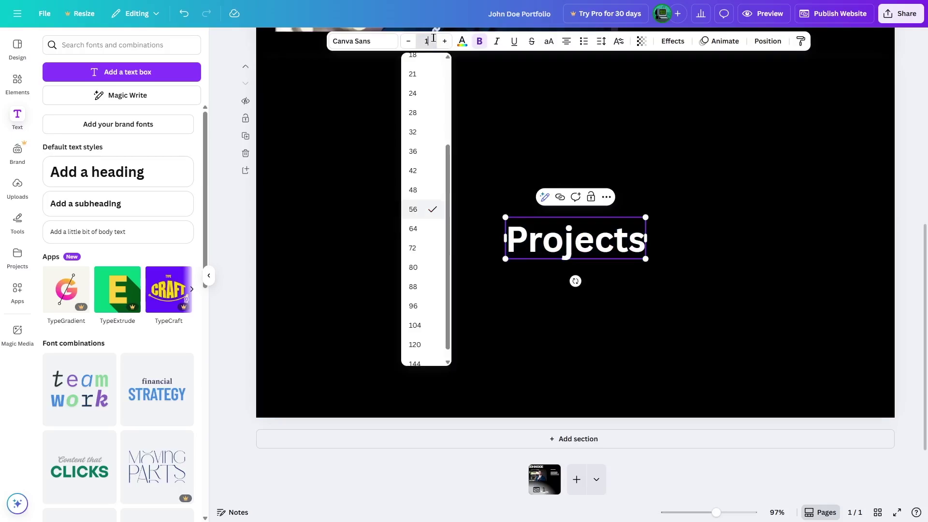
key("Return")
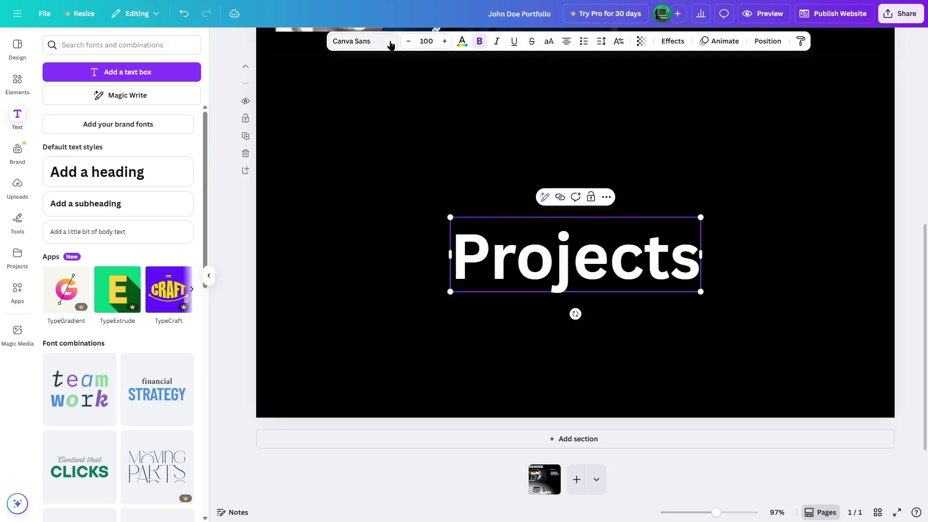
- Format the Projects heading in uppercase Public Sans and move it to the upper-left corner of its section
left_click(390, 42)
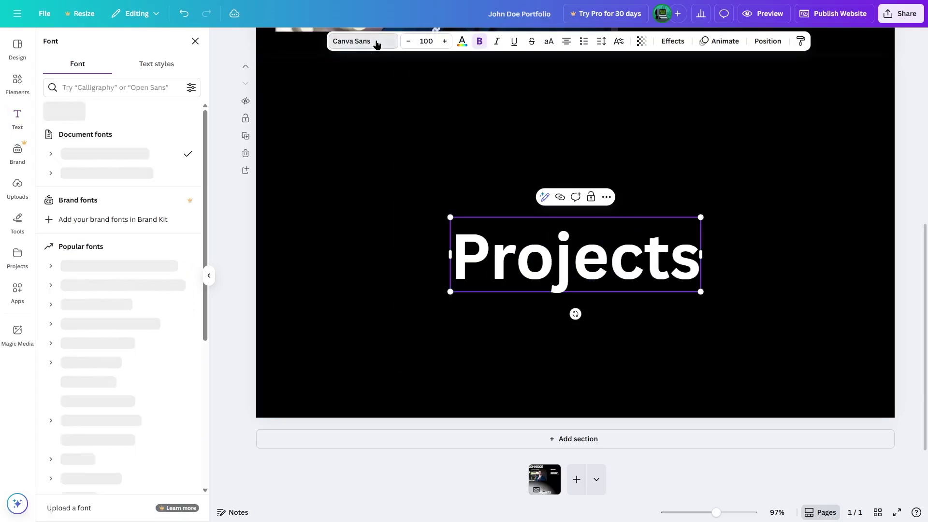
left_click(111, 178)
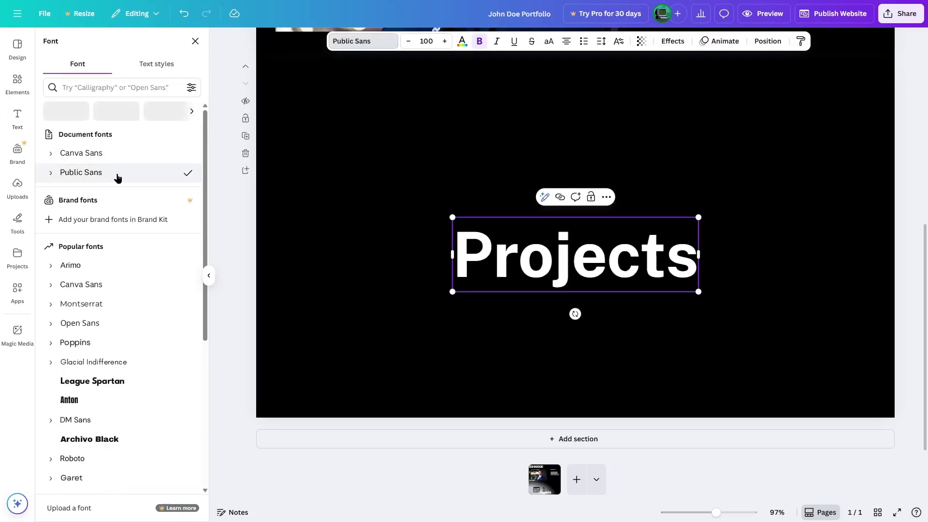
left_click(549, 41)
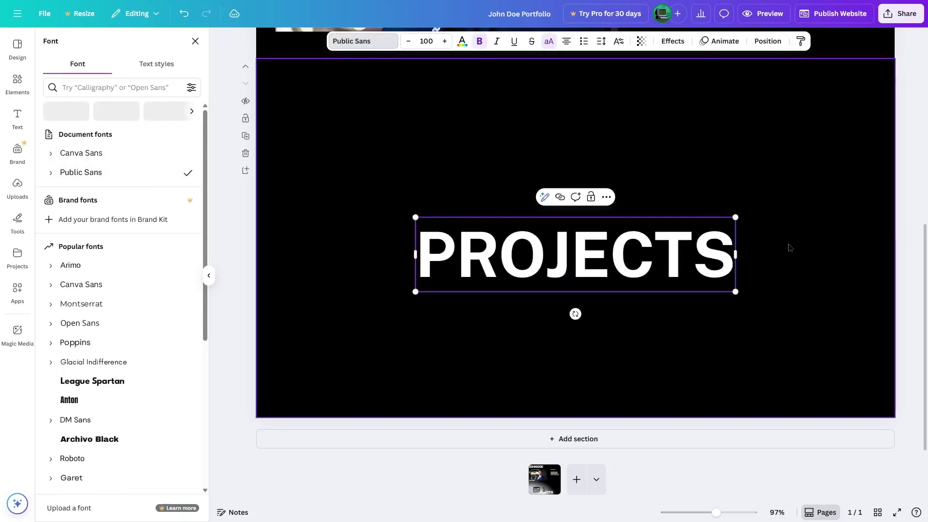
left_click_drag(531, 257, 388, 115)
left_click(395, 141)
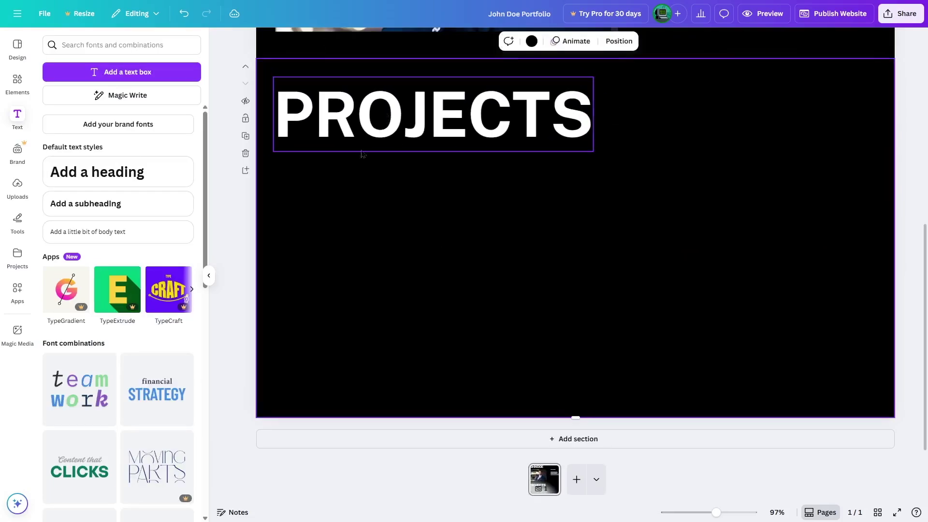
- Add a subheading reading "Some Projects That I Have Completed" and remove its bold formatting
left_click(89, 209)
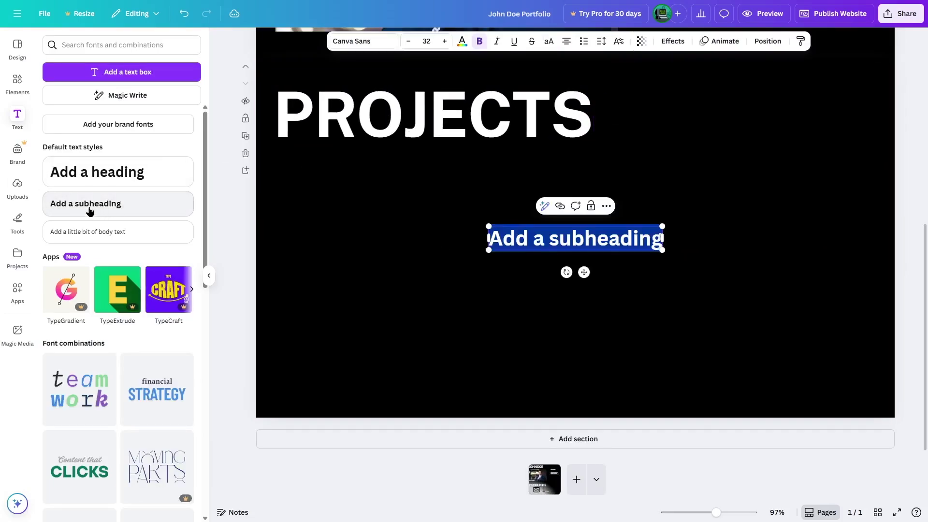
type("Some Projects That I Have Completed")
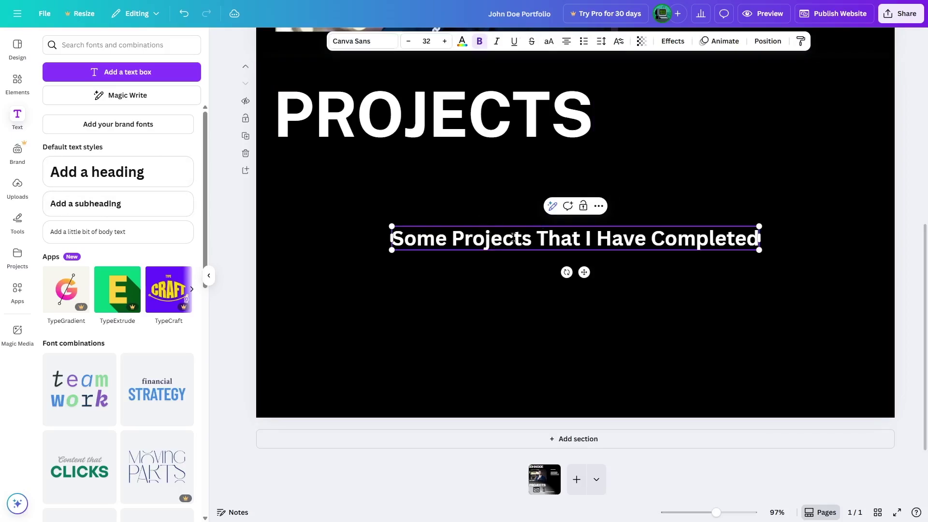
left_click_drag(396, 238, 760, 239)
key("ctrl+b")
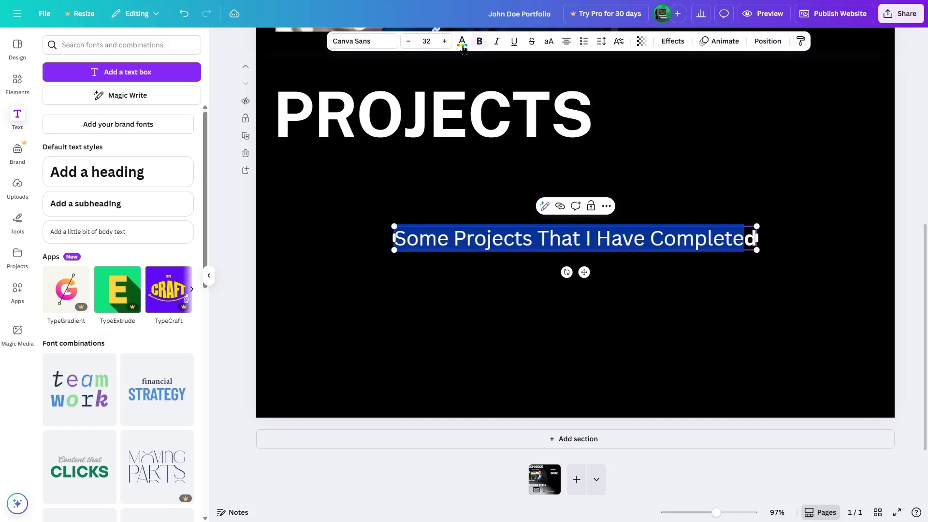
- Reduce the subheading's font size to 22 and place it directly below the PROJECTS heading, aligned to its left edge
left_click(409, 42)
left_click(409, 42)
left_click(409, 43)
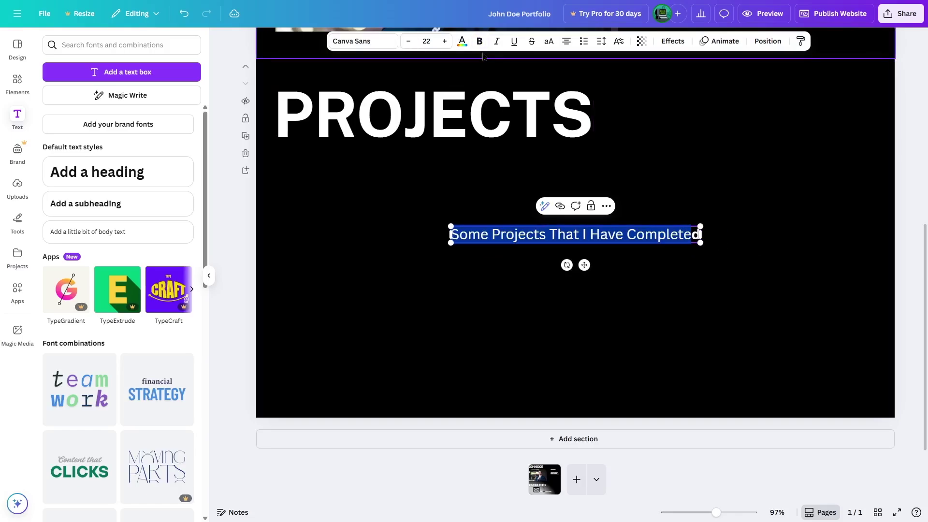
left_click(508, 288)
left_click_drag(528, 234, 353, 156)
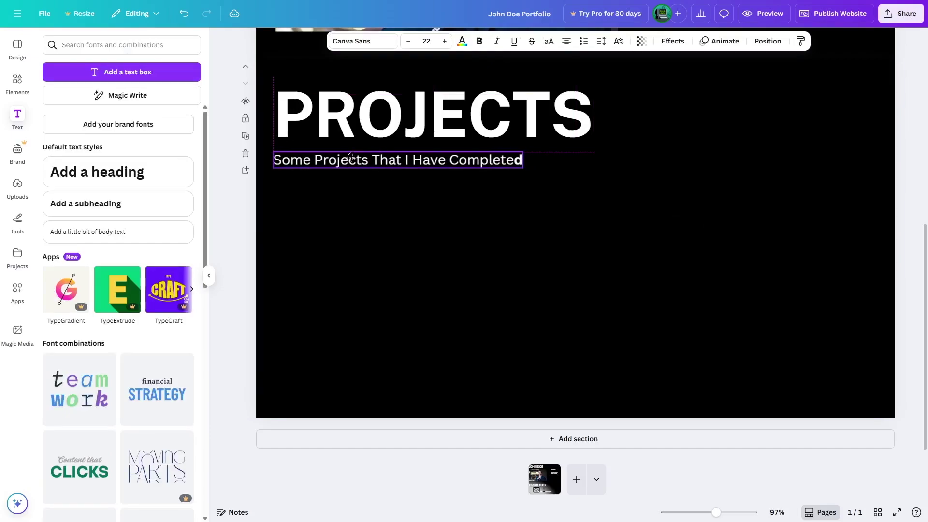
left_click(498, 181)
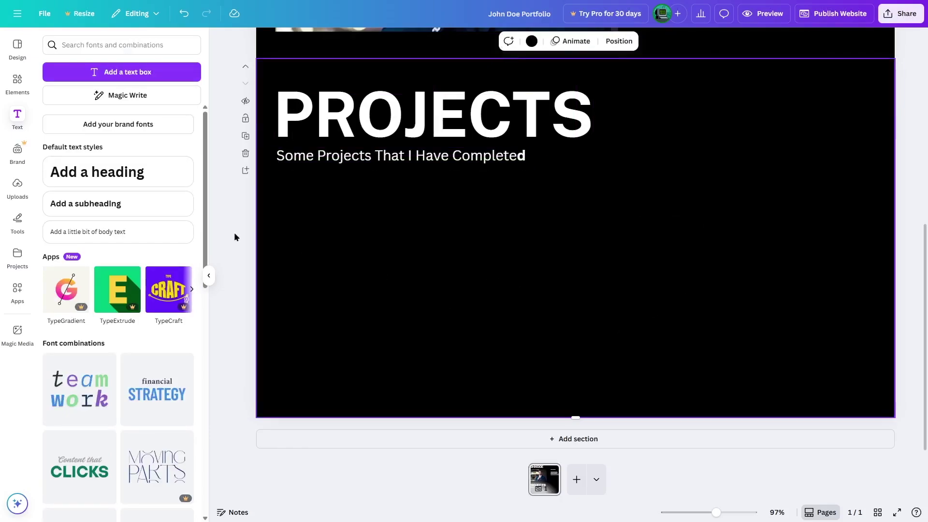
- Search the design elements for "SEO" and show only graphics
left_click(19, 82)
left_click(95, 45)
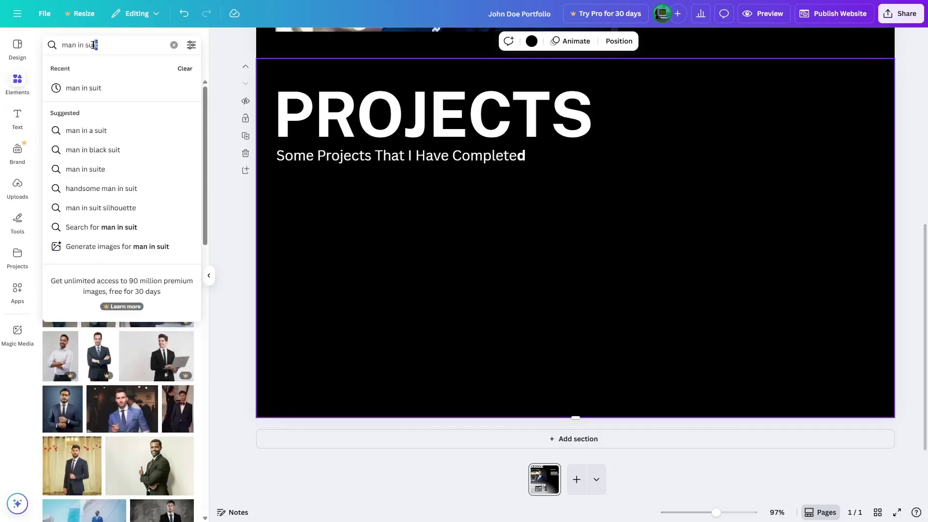
key("BackSpace")
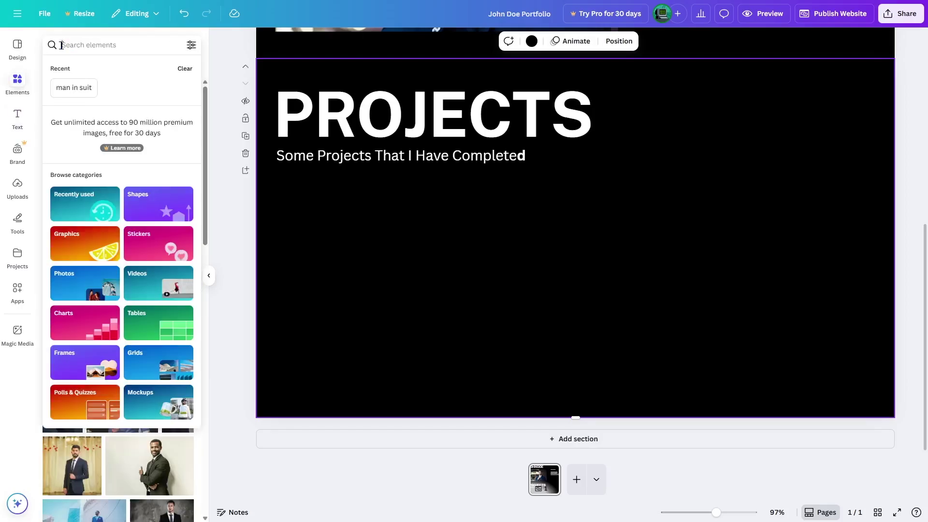
type("SEO")
key("Return")
left_click(77, 69)
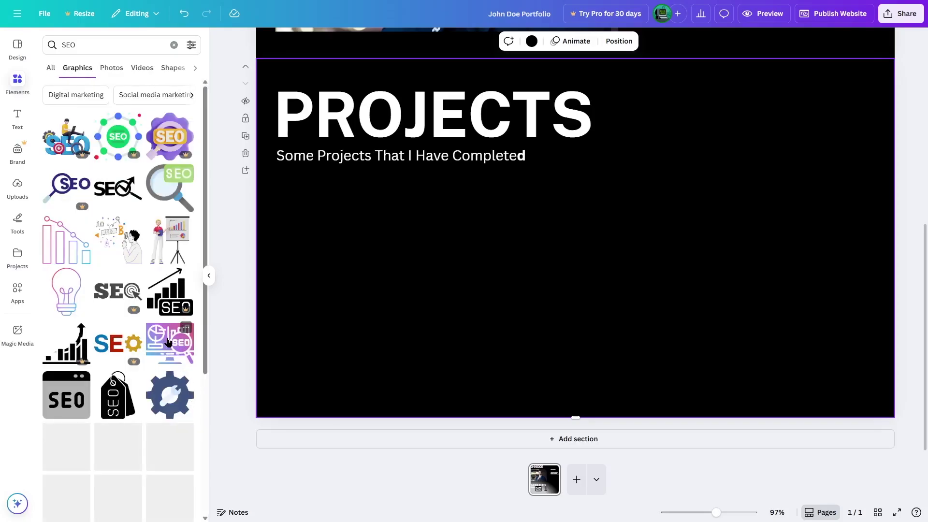
- Add the purple gradient SEO monitor graphic, scale it down to an icon and place it at the left below the subheading
left_click(168, 342)
left_click_drag(618, 219, 431, 239)
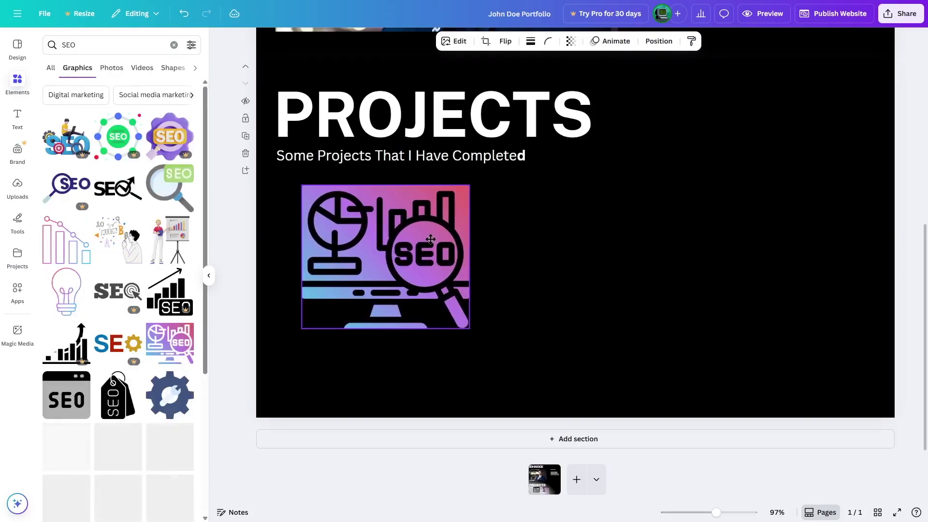
left_click_drag(469, 186, 360, 278)
left_click_drag(333, 306, 315, 275)
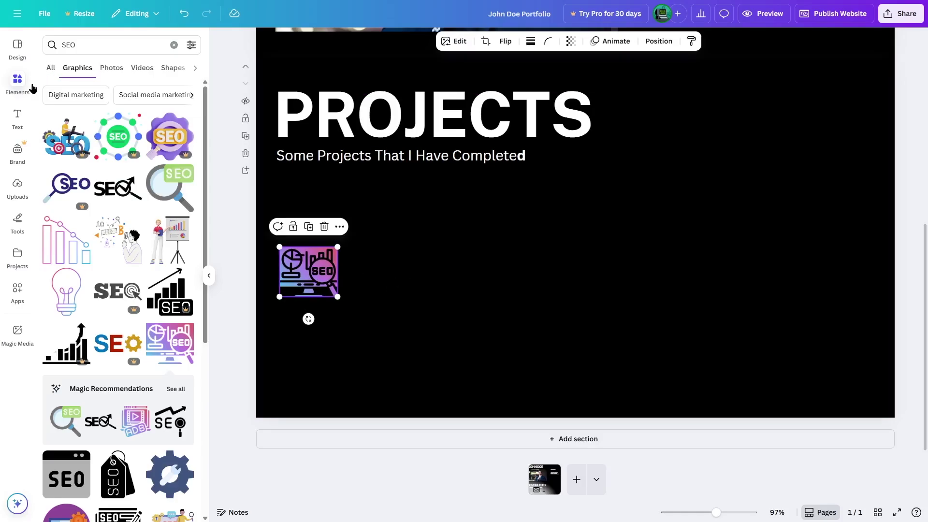
- Add a subheading text box reading "Brand name - SEO" beneath the SEO graphic
left_click(17, 116)
left_click(102, 203)
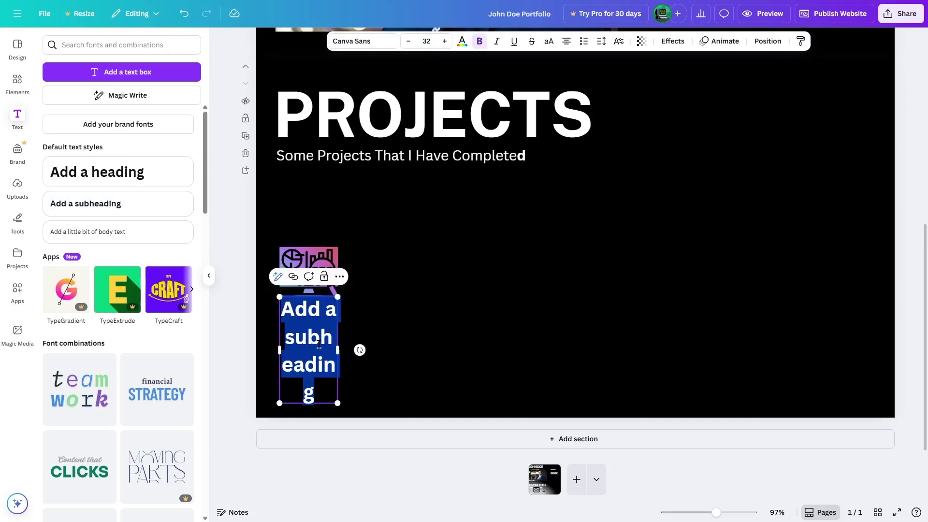
type("Brand name - SEO")
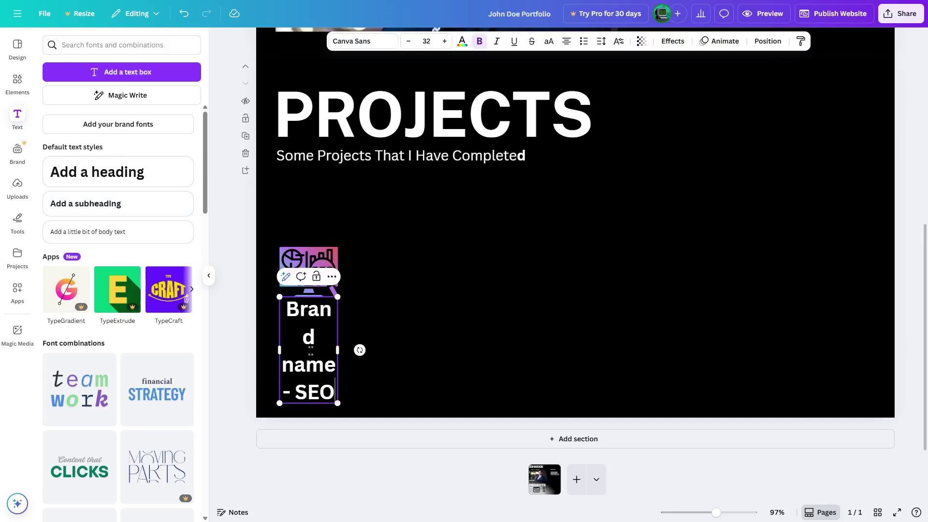
- Reduce the font size of the "Brand name - SEO" caption to 12
left_click(408, 41)
left_click(409, 41)
left_click(406, 42)
left_click(406, 43)
left_click(407, 43)
left_click(407, 42)
left_click(406, 42)
left_click(406, 43)
left_click(406, 43)
left_click(406, 42)
left_click(407, 43)
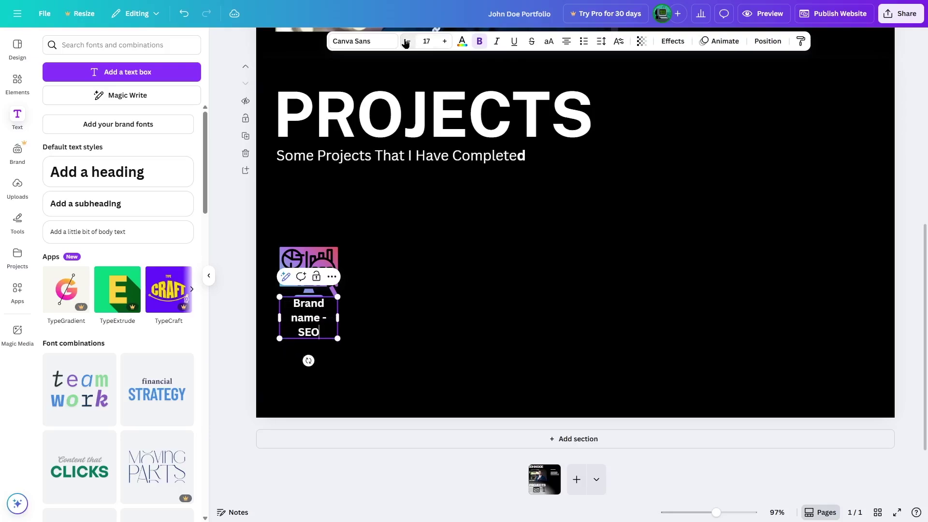
left_click(406, 42)
left_click(406, 42)
left_click(406, 43)
left_click(407, 42)
left_click(407, 43)
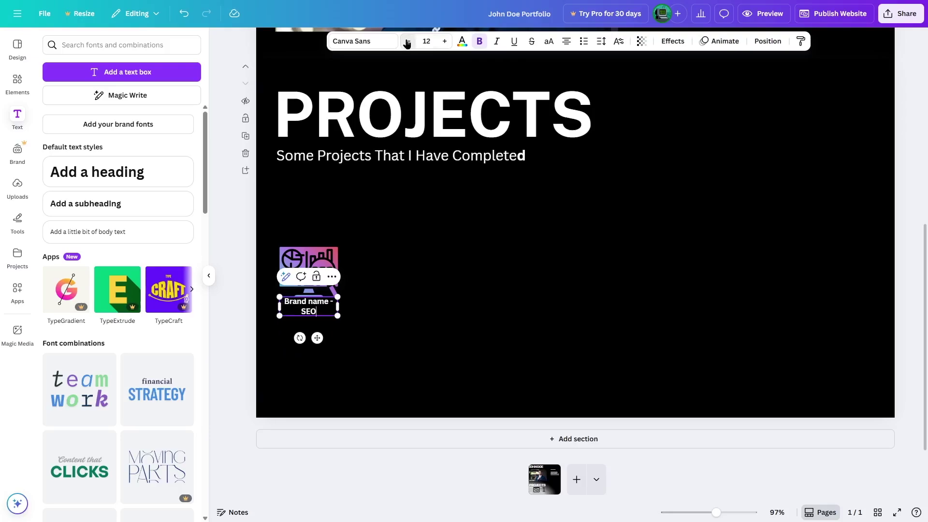
- Widen the "Brand name - SEO" caption to fit on one line and position it just below the SEO graphic
left_click_drag(343, 309, 363, 311)
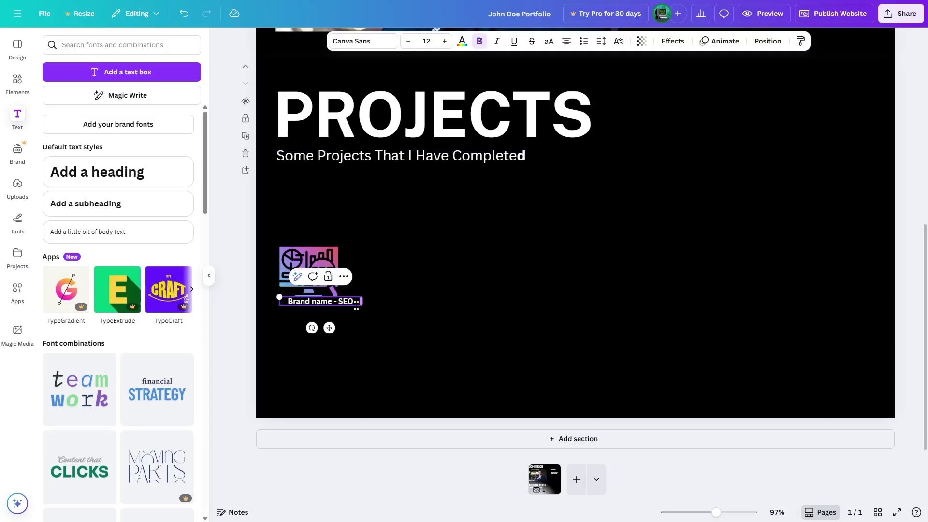
left_click_drag(324, 298, 317, 304)
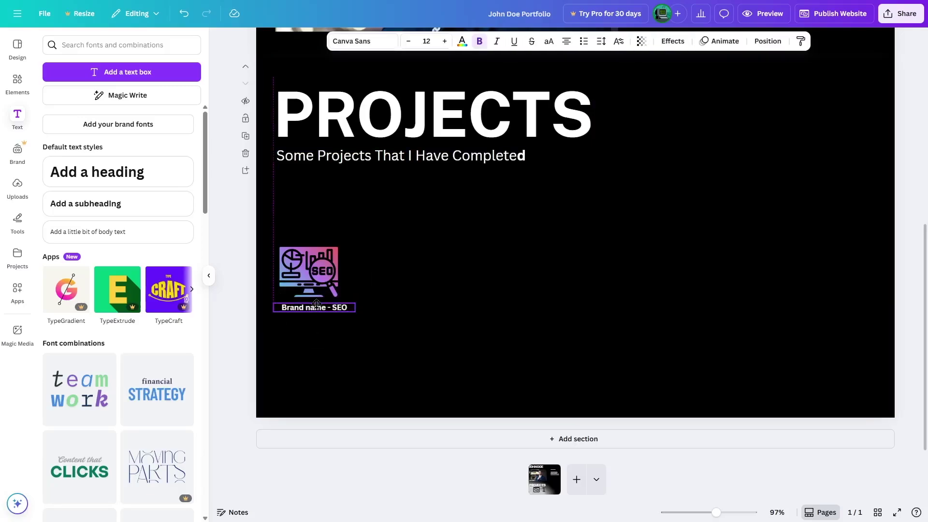
left_click(306, 337)
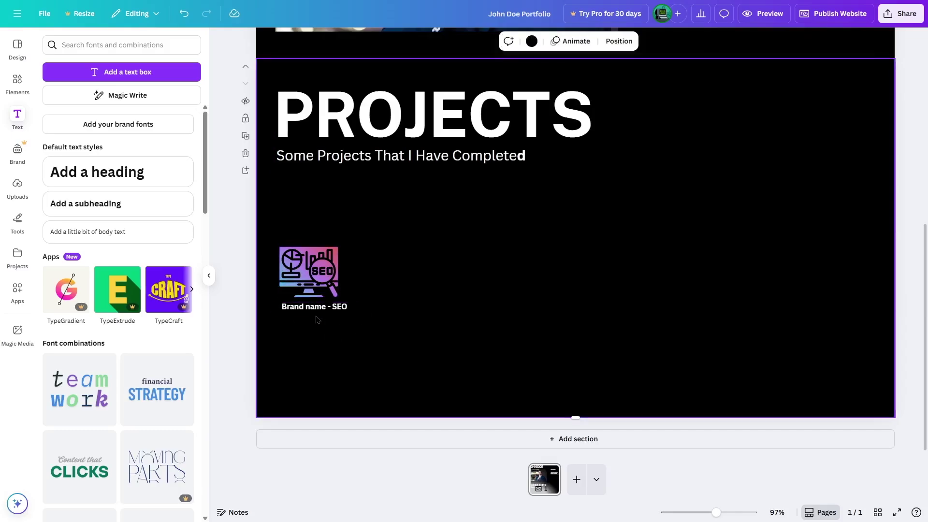
- Add body text reading "I helped this company with SEO which helped it reach higher ranking in search engines."
left_click(107, 226)
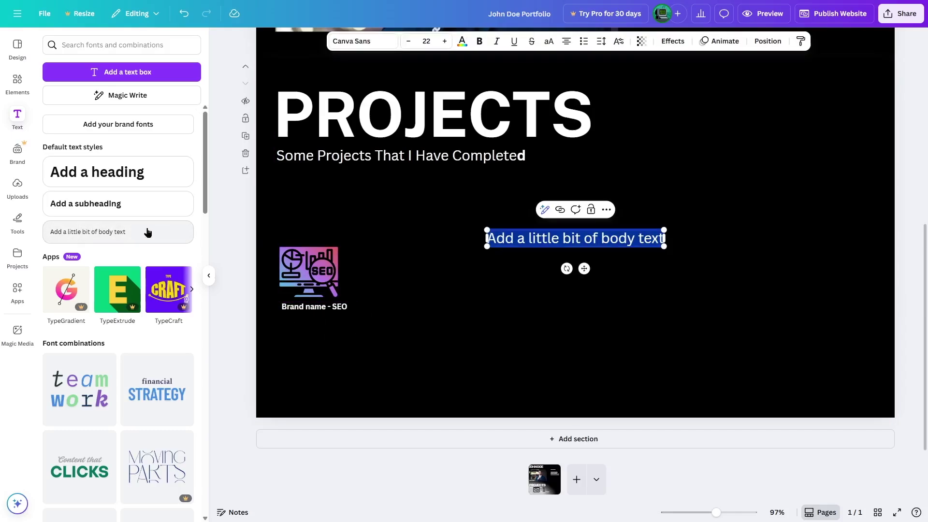
left_click(548, 241)
key("shift+Home")
key("ctrl+a")
type("I helped this company with SEO which helped it reach higher ranking in search engines.")
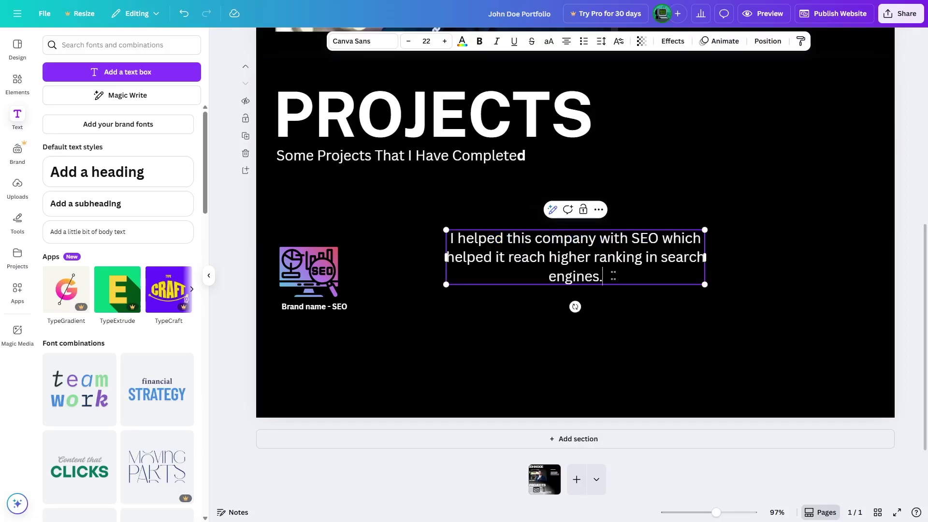
- Set the project description's font size to 10 and its font to Public Sans
left_click_drag(613, 276, 449, 237)
left_click(380, 41)
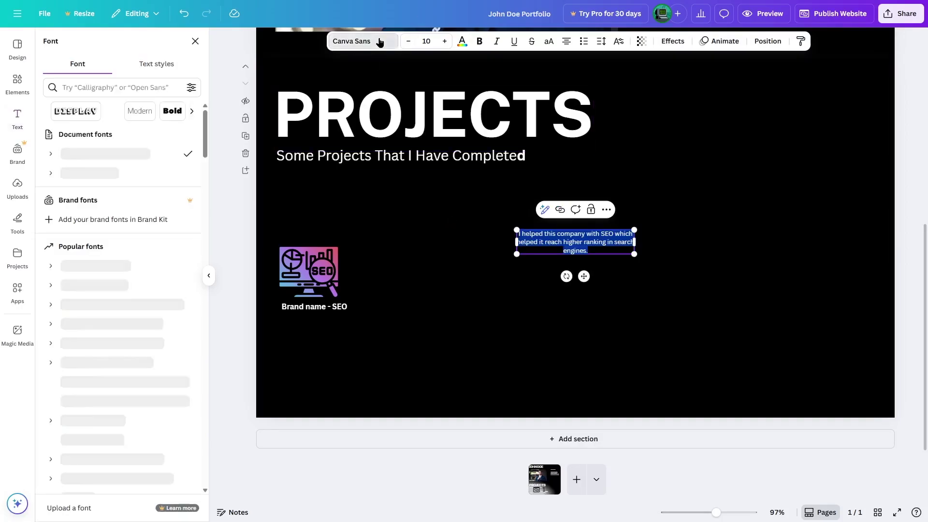
left_click(128, 173)
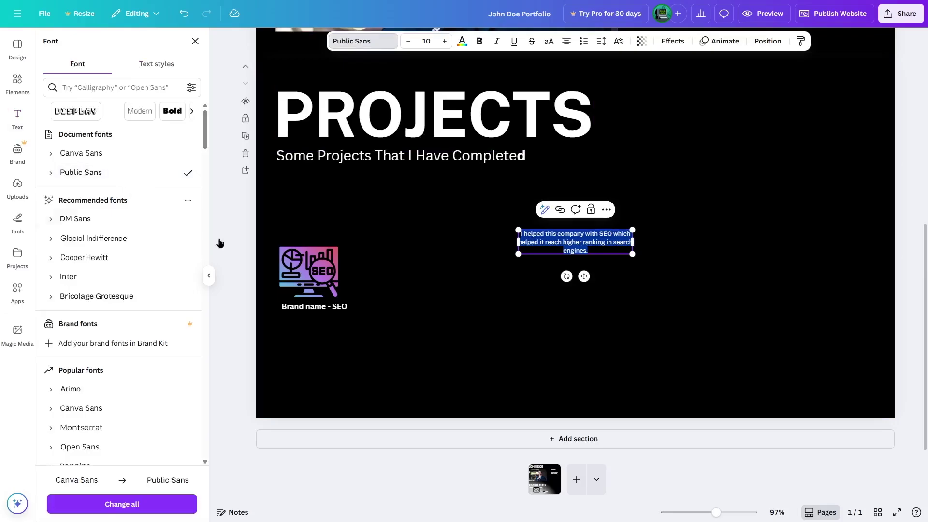
- Change the font of the "Brand name - SEO" caption to Public Sans
left_click(314, 306)
left_click(375, 42)
left_click(375, 43)
left_click(372, 42)
left_click(372, 43)
left_click(100, 172)
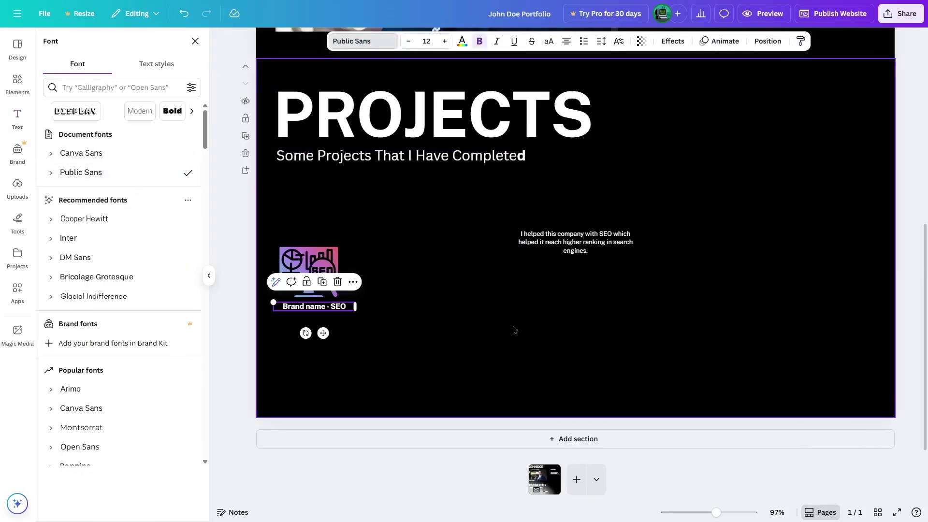
- Move the project description below the "Brand name - SEO" caption and widen its text box slightly
left_click_drag(564, 242, 309, 328)
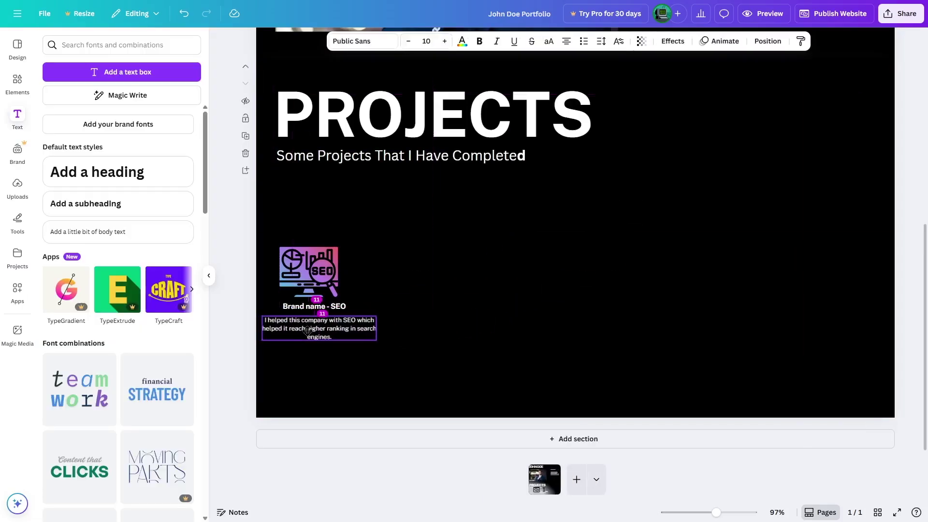
mouse_move(382, 328)
left_mouse_down()
mouse_move(374, 333)
mouse_move(388, 333)
left_mouse_up()
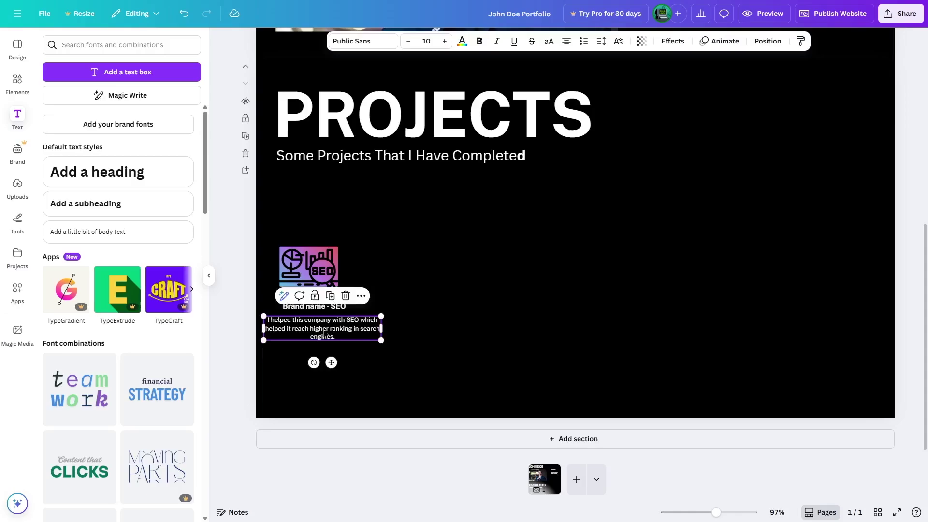
left_click(322, 329)
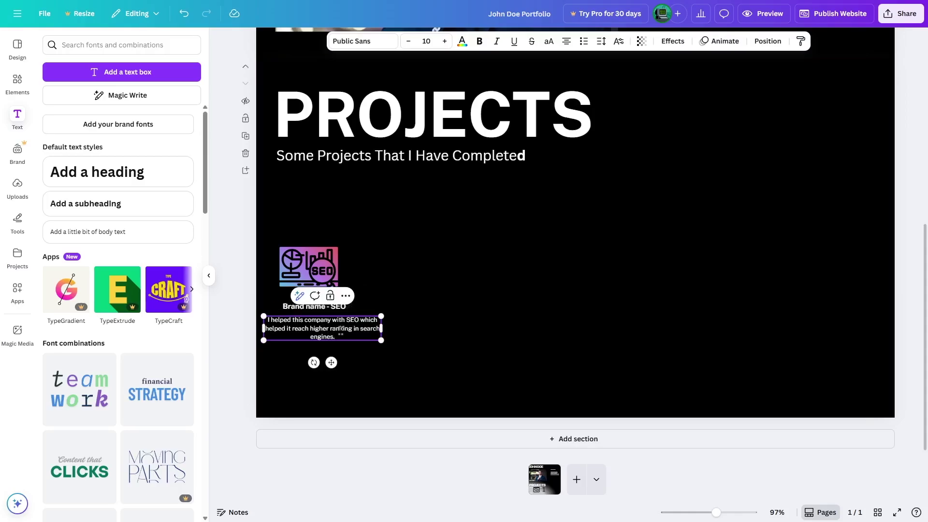
- Justify the text alignment of the SEO project description
left_click(570, 44)
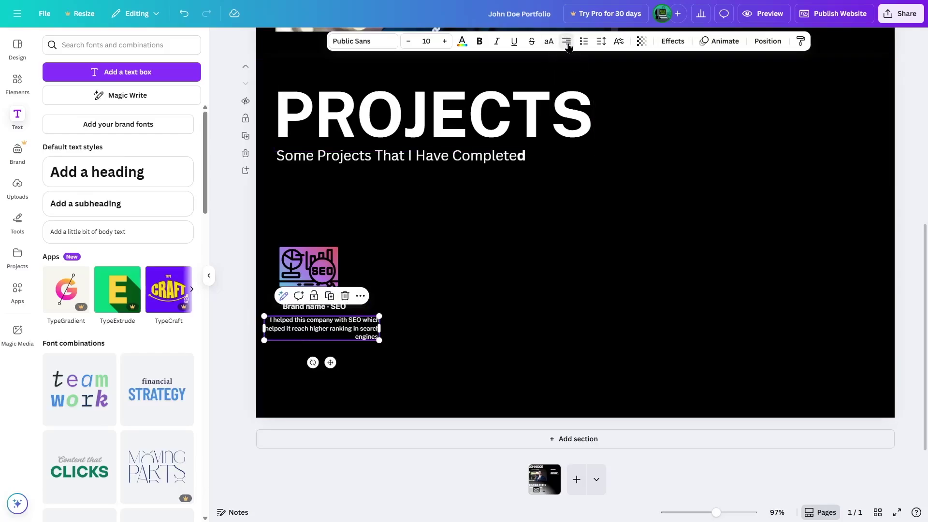
left_click(567, 43)
left_click(440, 367)
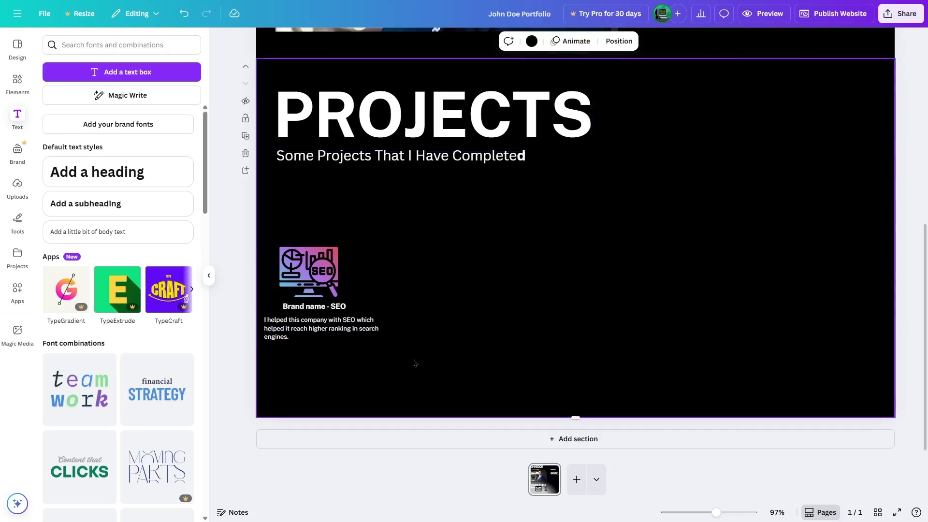
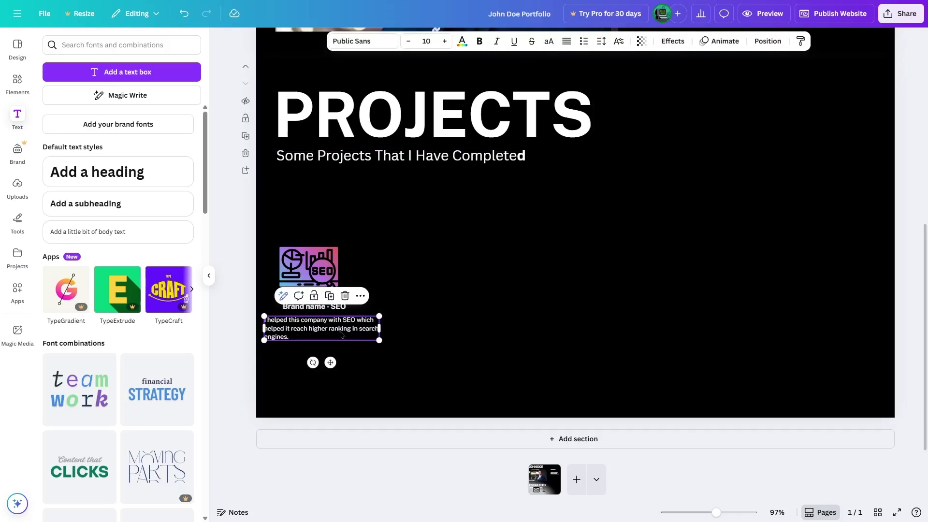
left_click(454, 323)
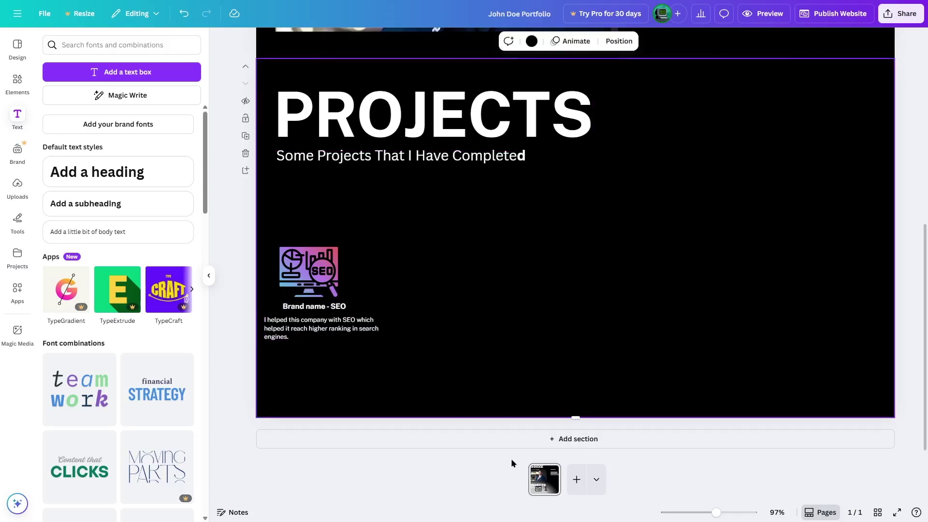
- Group the SEO graphic, its "Brand name - SEO" caption and the project description into one block
left_click(338, 328)
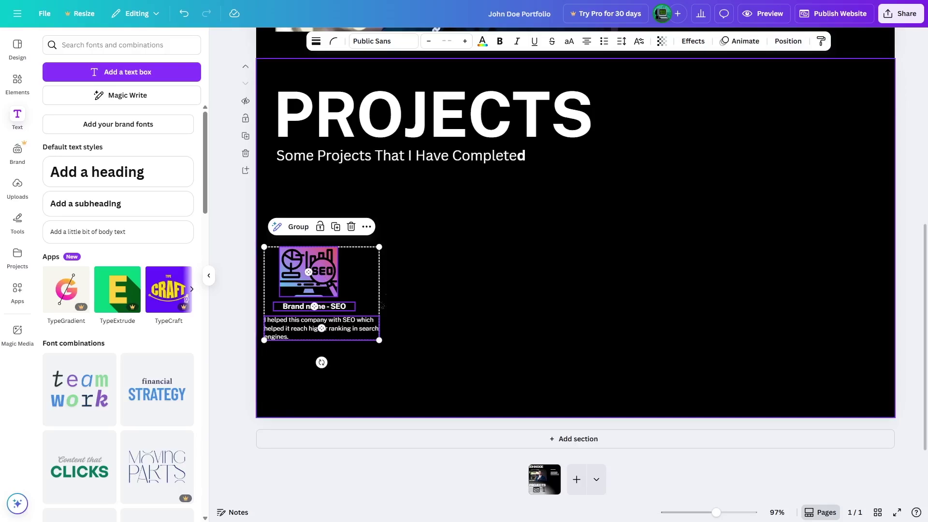
left_click(299, 227)
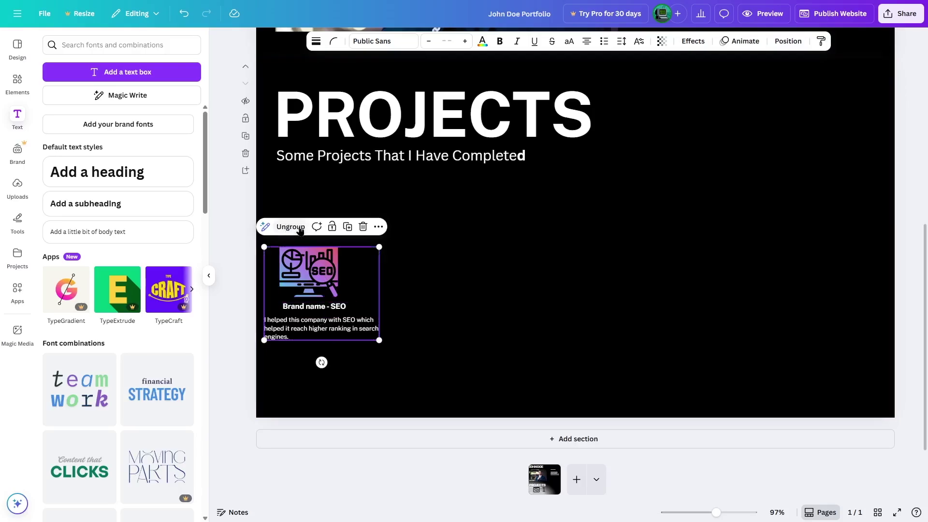
left_click(479, 307)
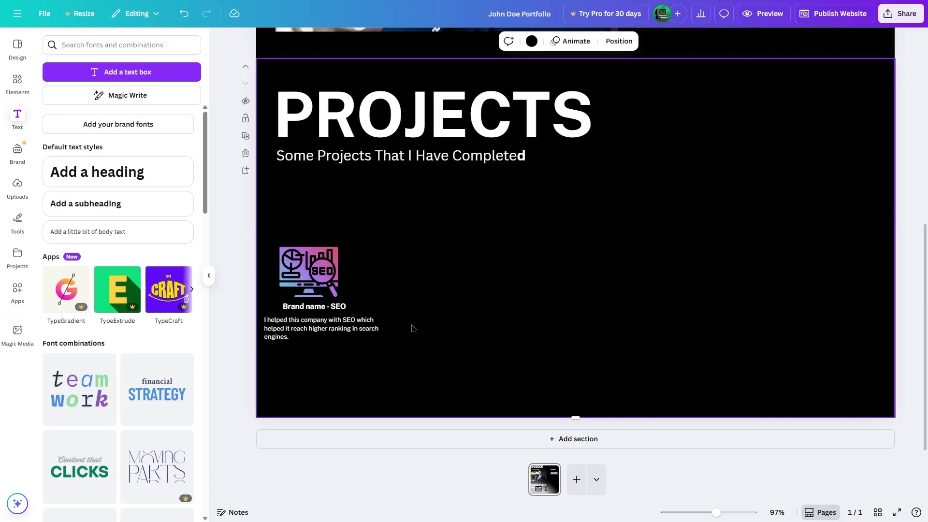
- Copy the grouped SEO project block and place the duplicate beside the original on the same level
left_click(325, 273)
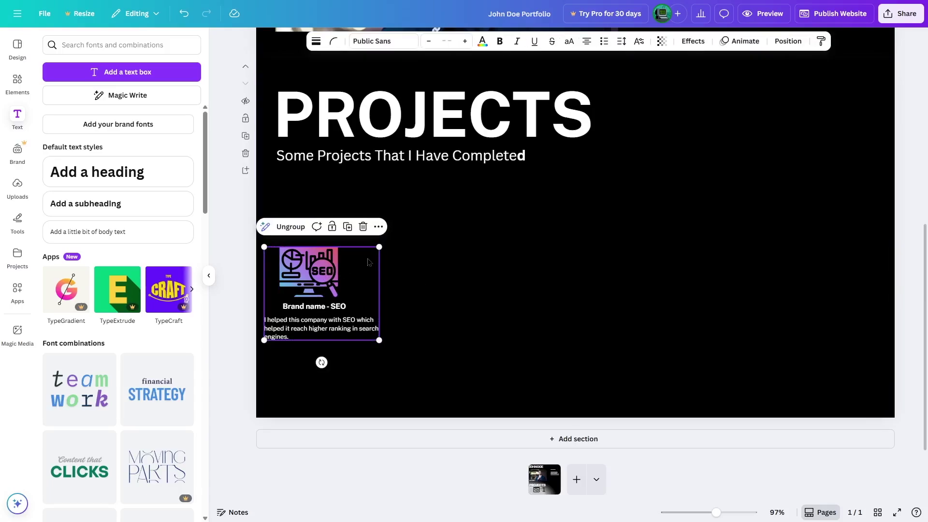
left_click(379, 226)
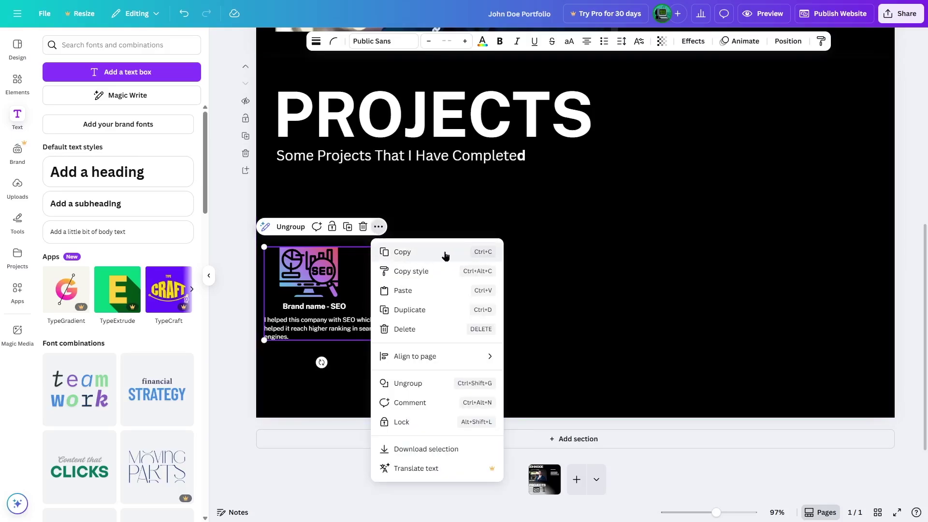
left_click(445, 256)
left_click(484, 277)
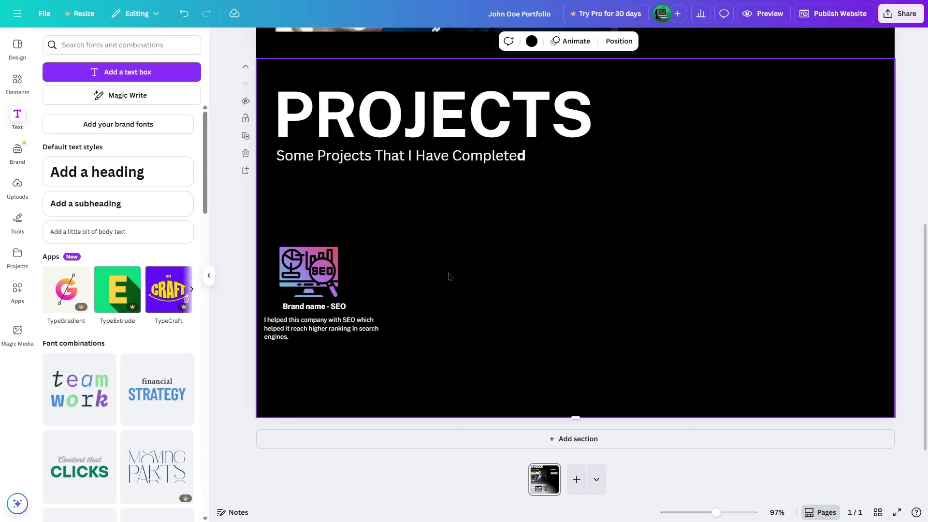
key("ctrl+v")
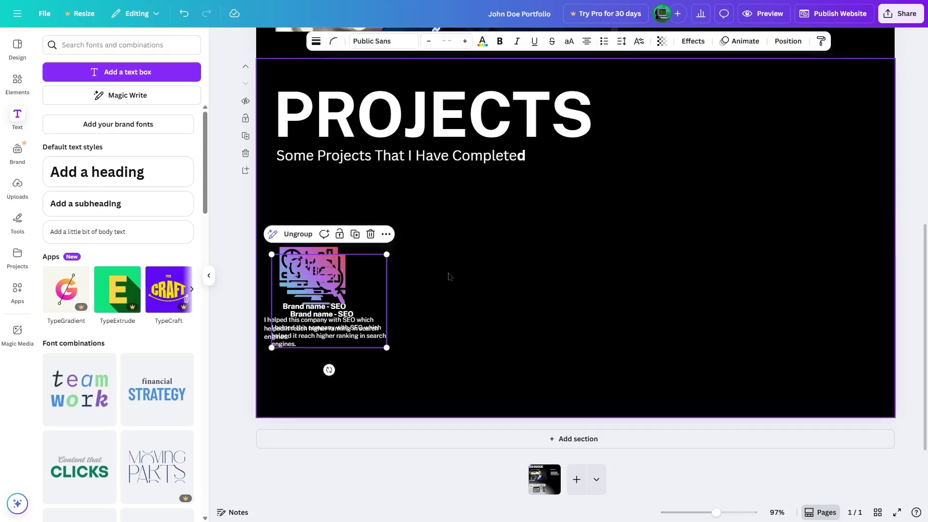
left_click_drag(329, 289, 459, 281)
- Paste two more copies of the SEO project block and space all four evenly in one row
left_click(595, 288)
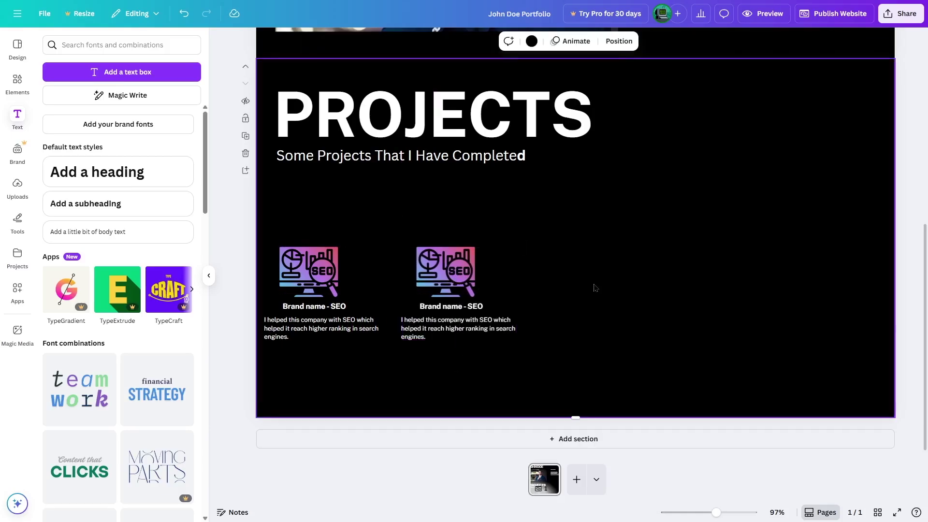
key("ctrl+v")
left_click_drag(321, 290, 581, 279)
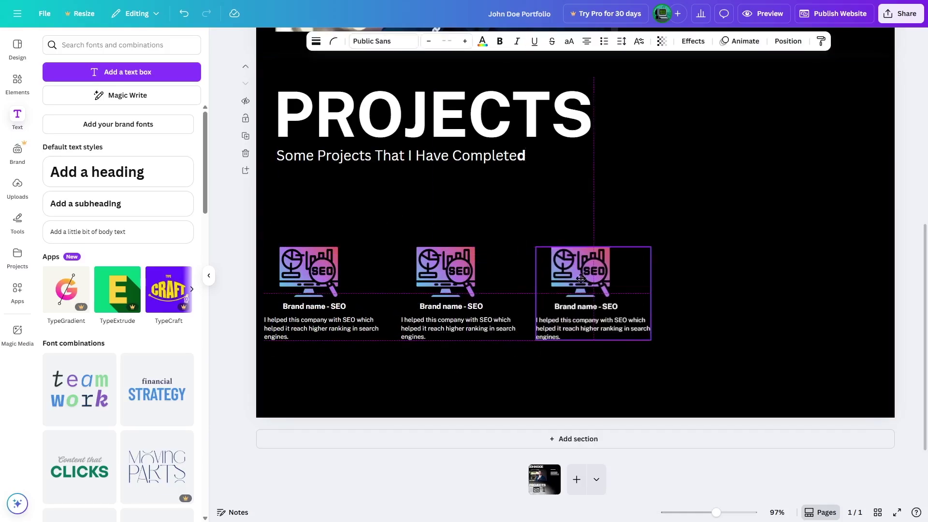
left_click(709, 294)
key("ctrl+v")
left_click_drag(324, 266, 805, 267)
left_click_drag(474, 265, 493, 271)
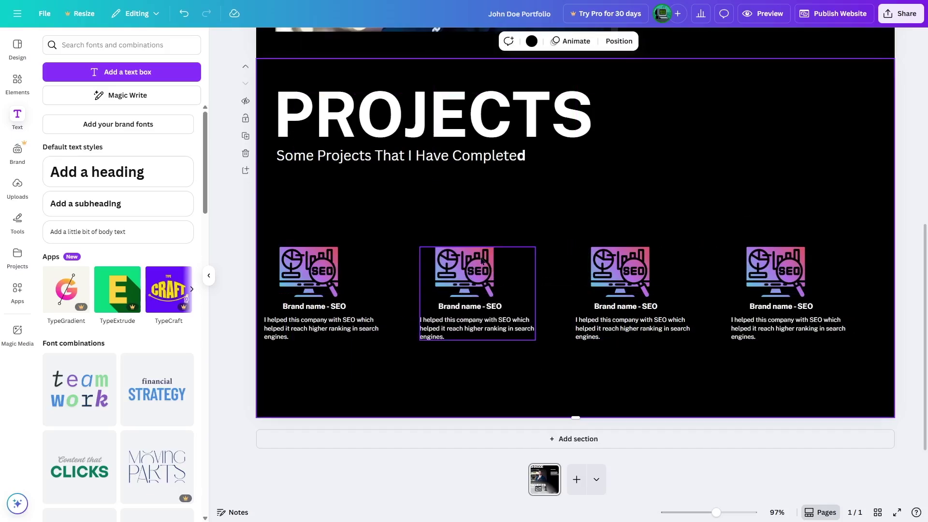
- Ungroup the second project block and select its SEO graphic
left_click(502, 273)
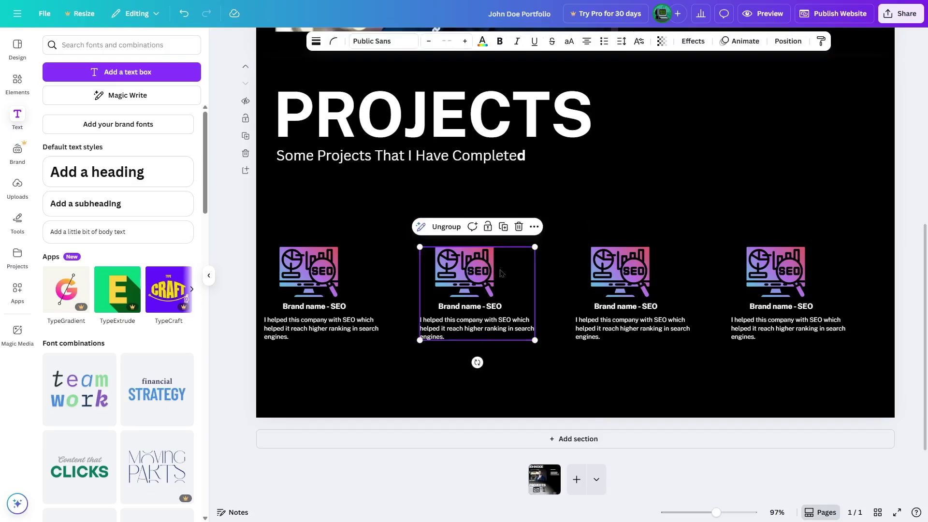
left_click(446, 226)
left_click(482, 289)
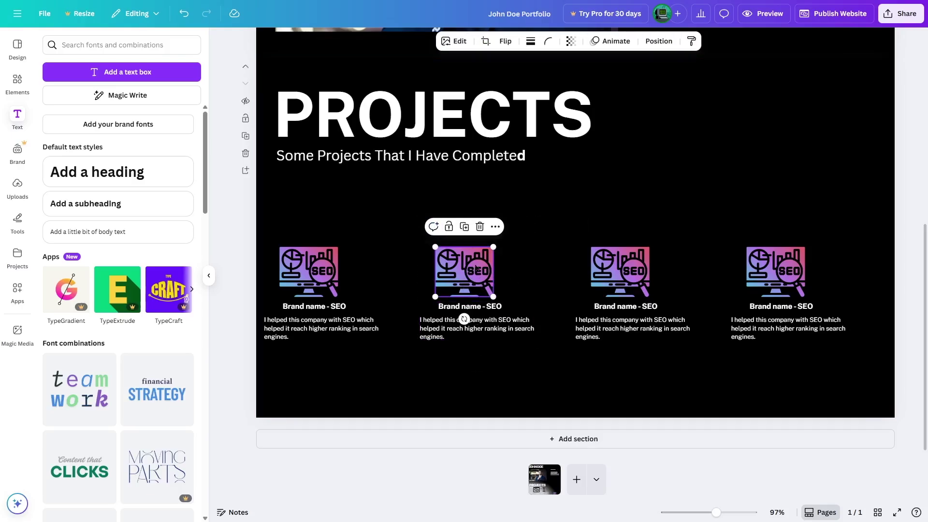
- Search the graphics for "content writing" and add the illustration of a person with a laptop sitting on stacked books
left_click(16, 81)
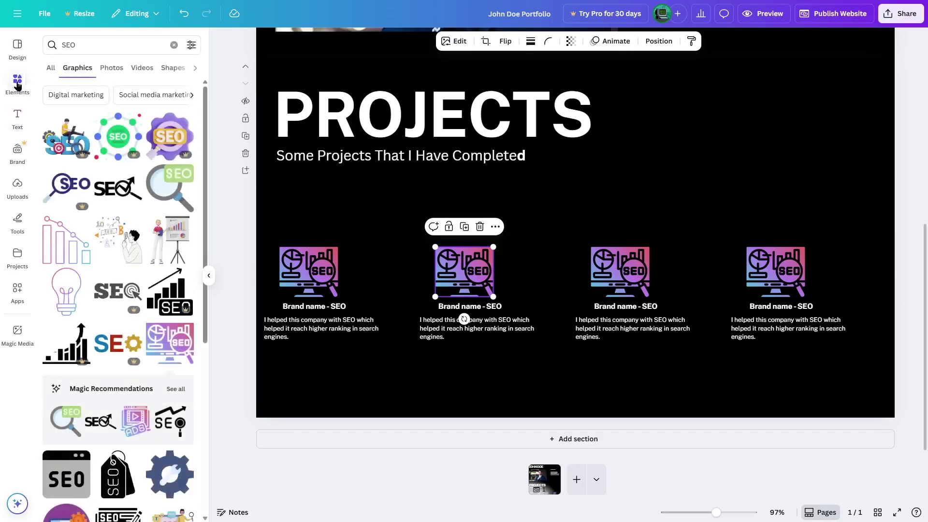
left_click(144, 45)
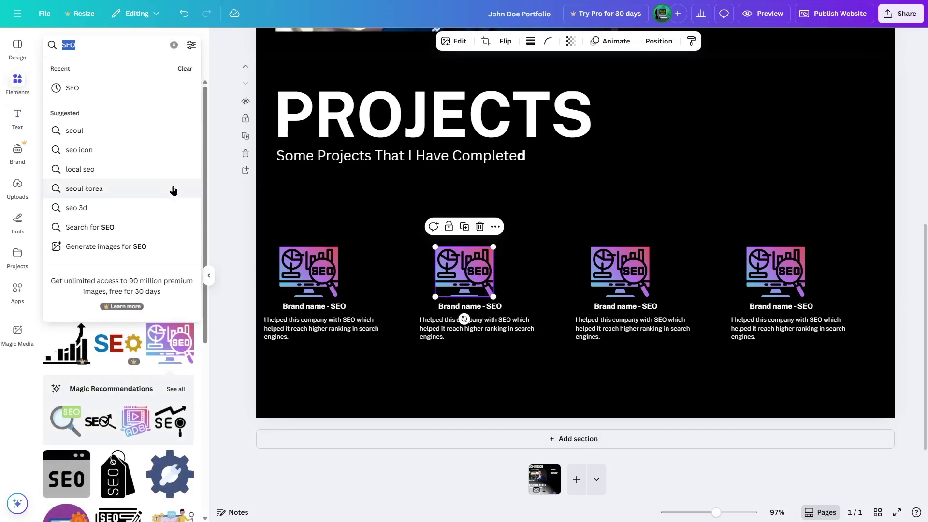
type("content writing")
key("Return")
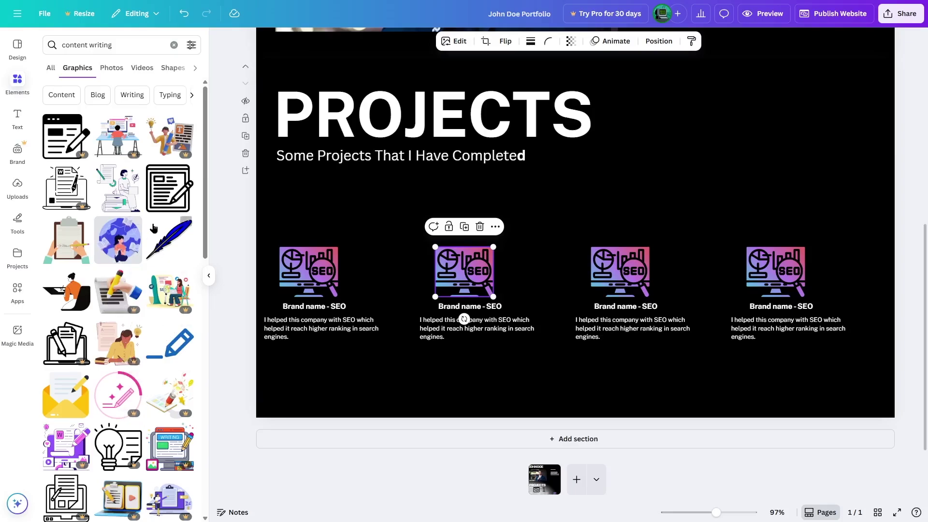
left_click(120, 195)
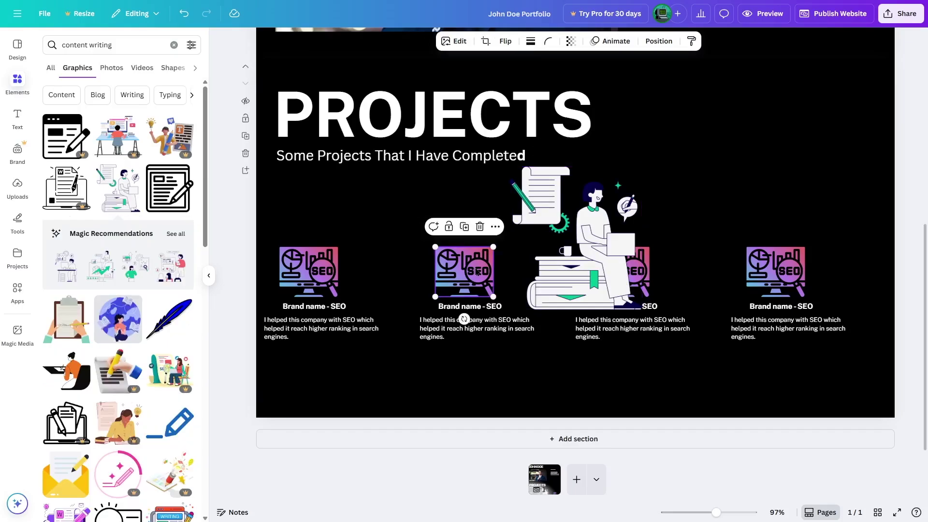
- Delete the second block's SEO graphic and fit the content writing illustration, scaled down, above the caption in its place
key("Delete")
left_click(531, 213)
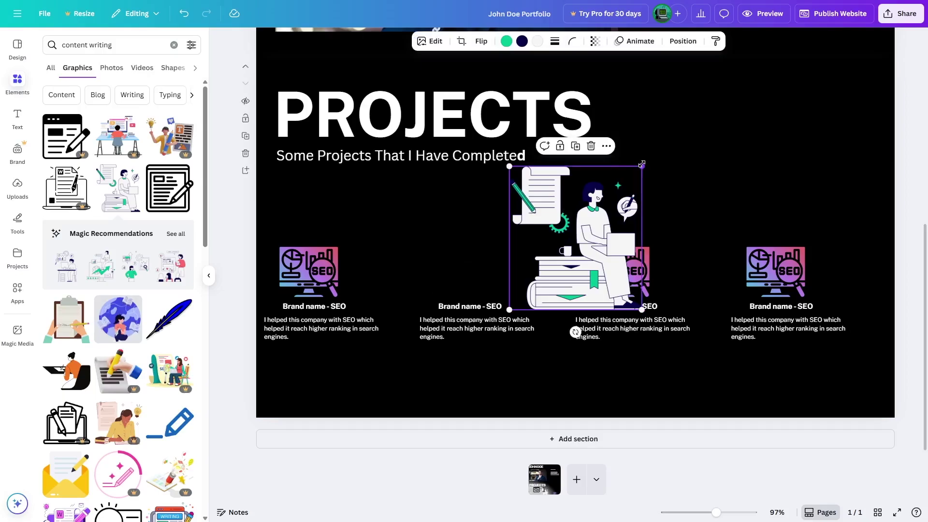
left_click_drag(642, 165, 570, 245)
left_click_drag(547, 280, 479, 271)
- Change the second block's caption to "Brand name - Content Writing" and widen its text box to fit one line
left_click(494, 306)
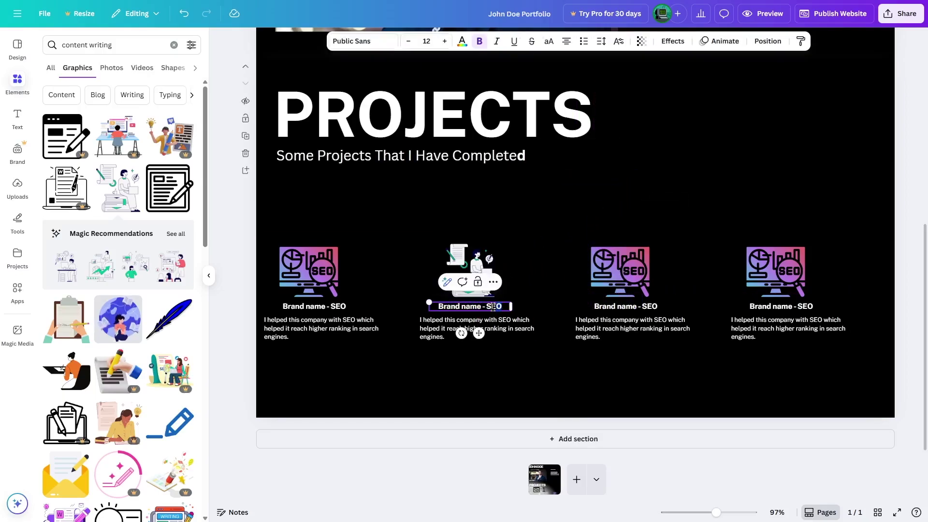
type("Content Writing")
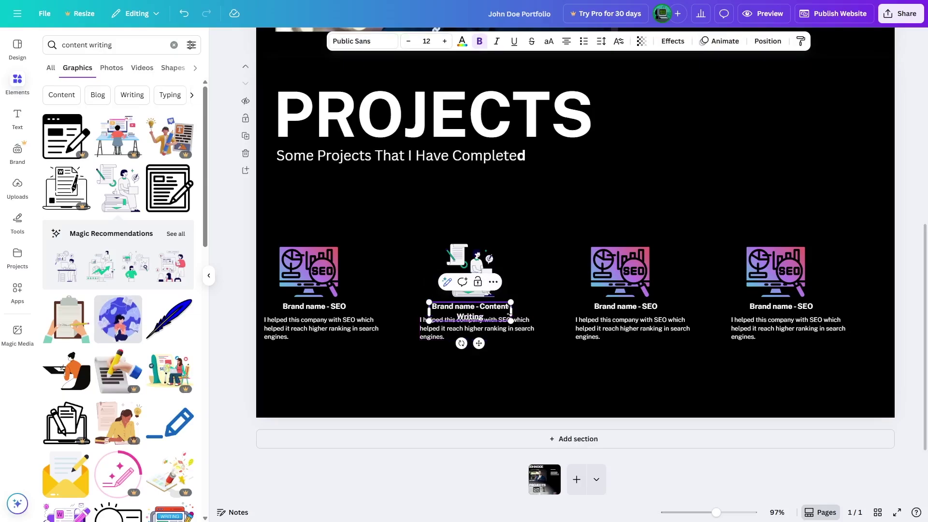
left_click_drag(511, 311, 537, 311)
left_click(535, 382)
- Rewrite the second project's description as "I helped this company with content writing and made it a content-rich website."
left_click(459, 331)
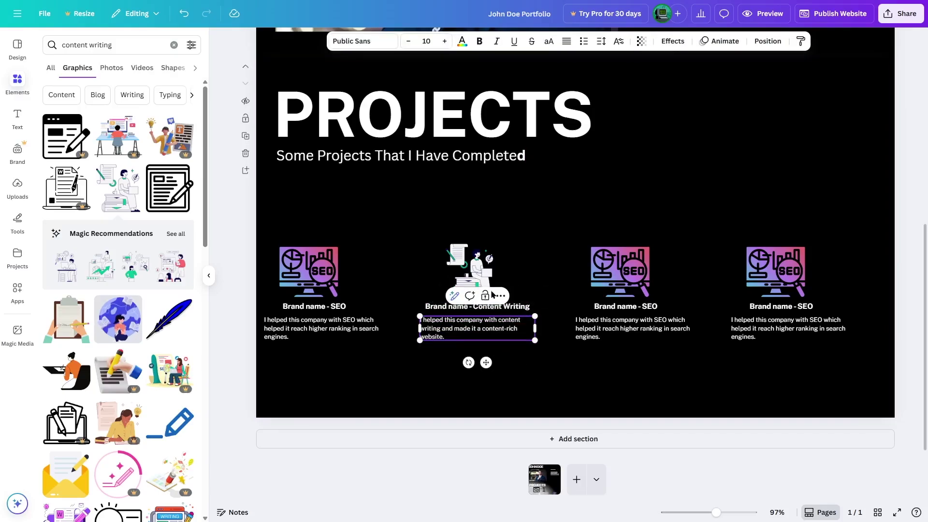
left_click(491, 291)
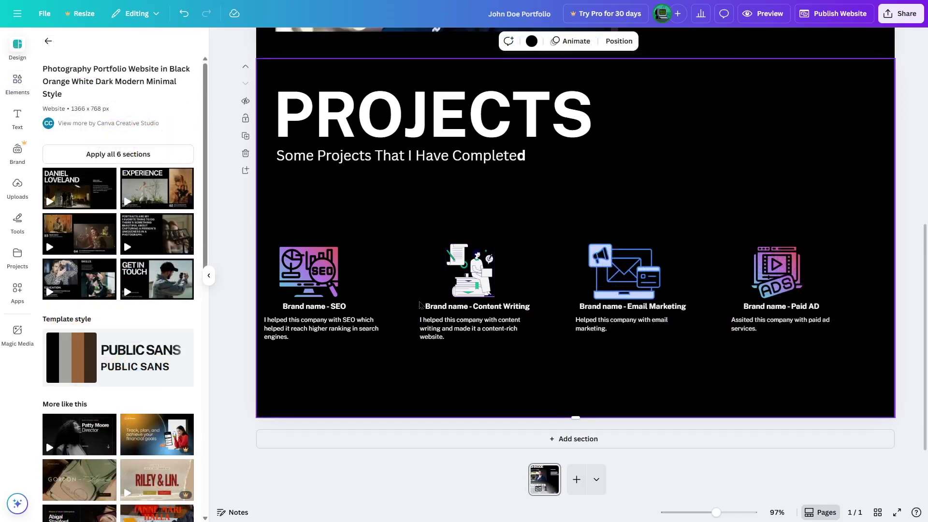
left_click(462, 282)
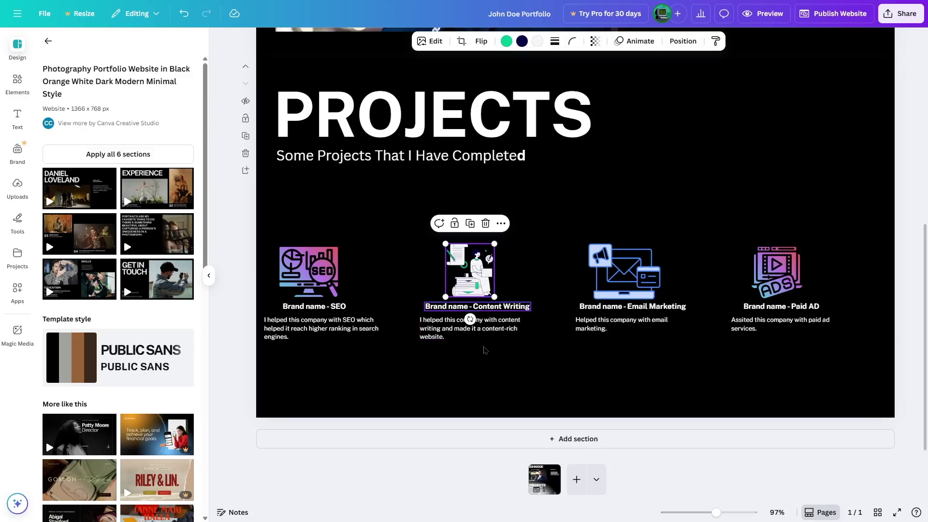
left_click(774, 324)
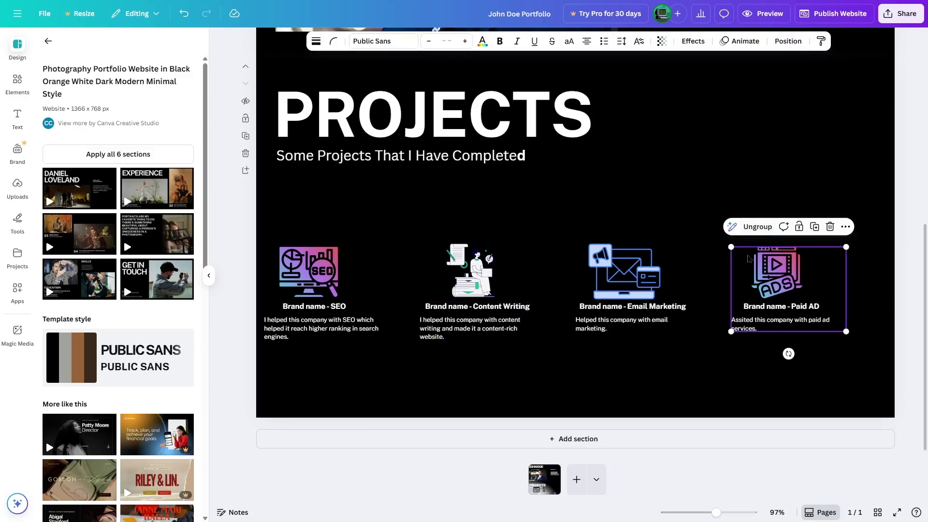
left_click(682, 364)
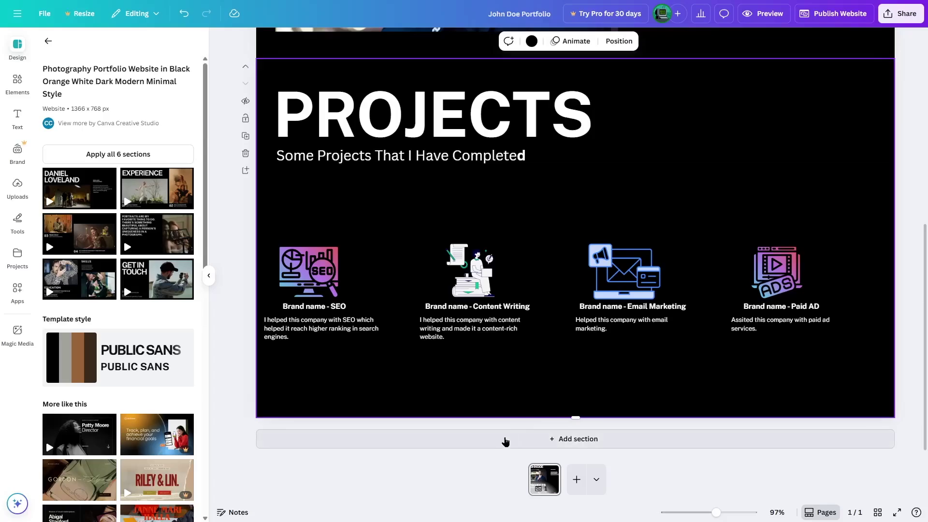
- Add a new section below Projects and apply the template's "Get in Touch" layout to it
left_click(559, 441)
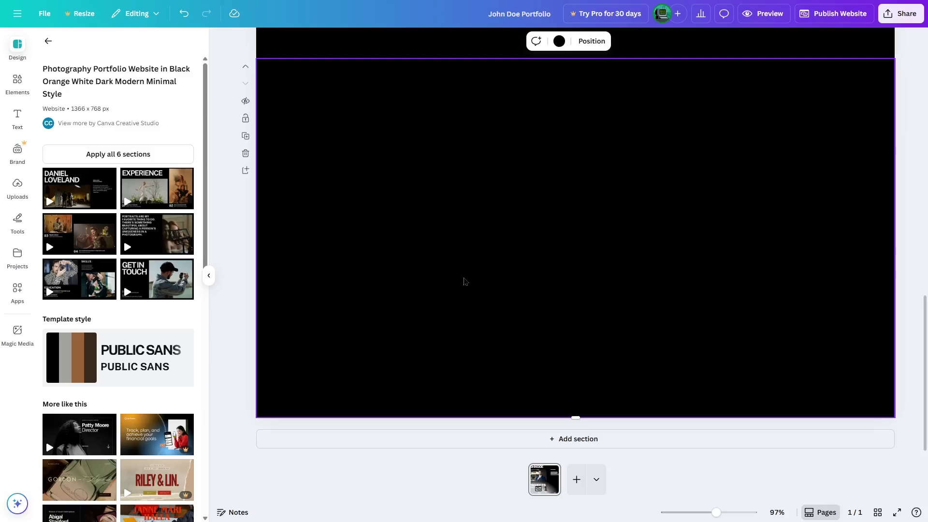
mouse_move(162, 285)
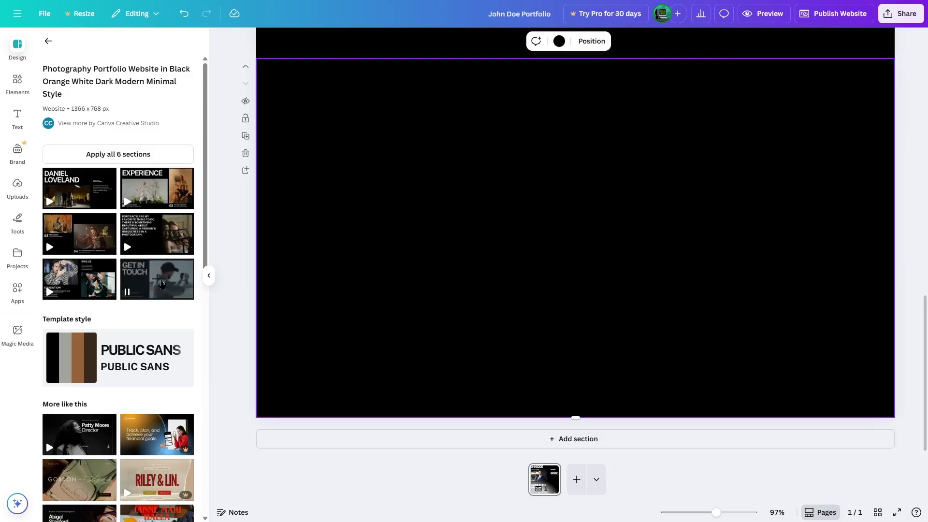
left_click(162, 283)
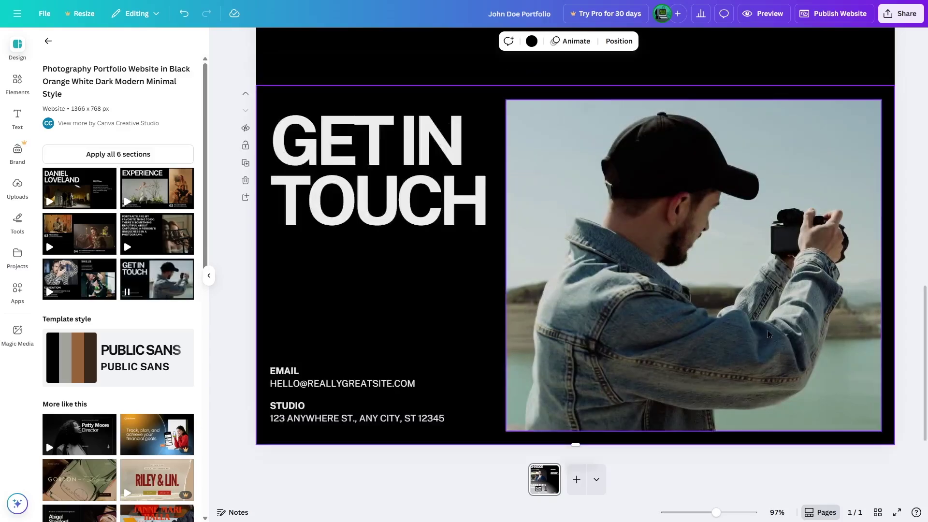
- Replace the photographer photo with the red telephone photo from a "Contact" photo search, scaled to about 621 × 414 and placed beside the "Get in Touch" heading
left_click(616, 226)
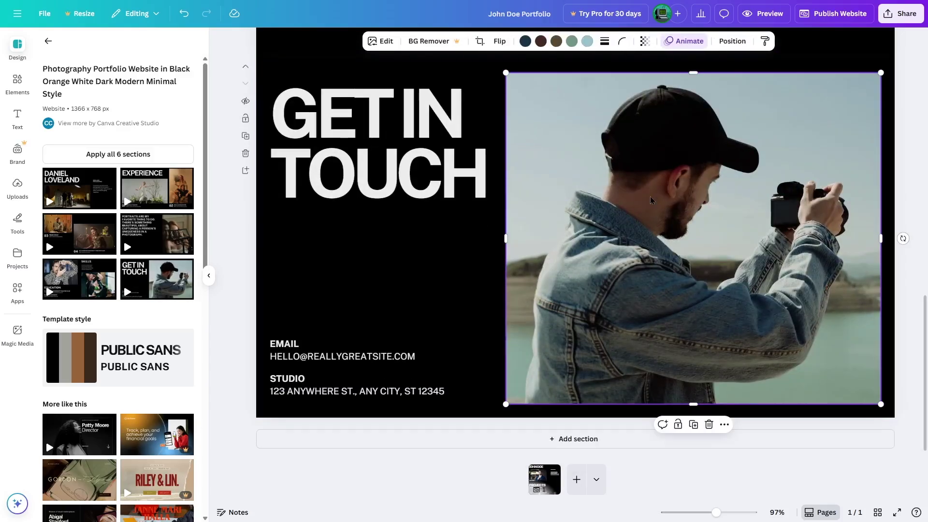
key("Delete")
left_click(17, 82)
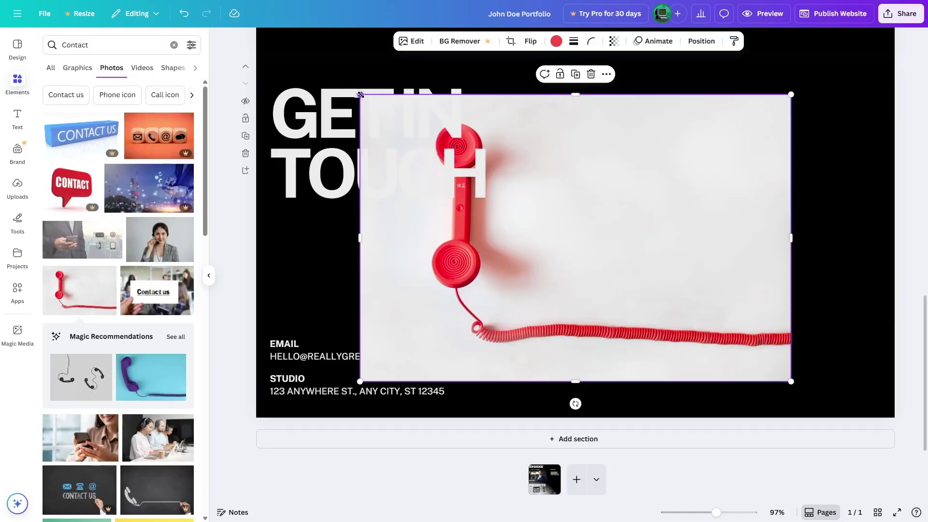
left_click_drag(360, 94, 522, 155)
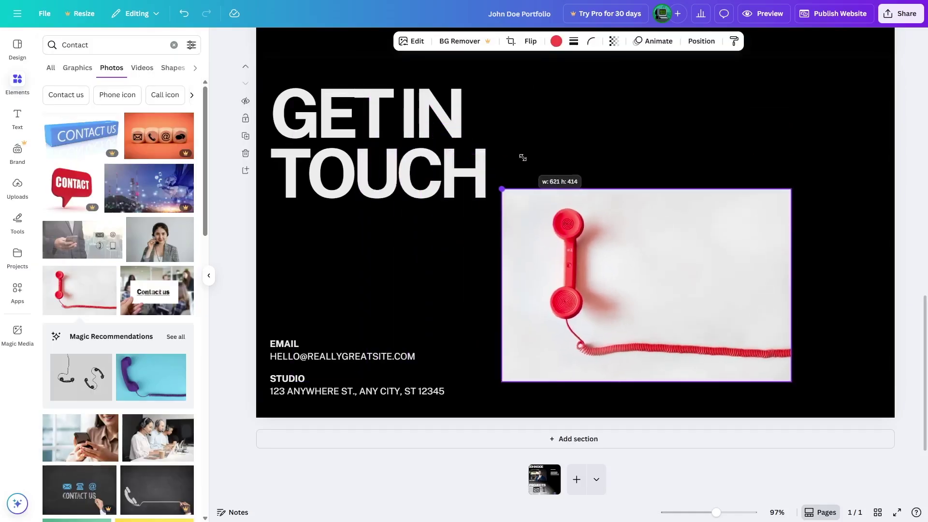
left_click_drag(654, 255, 708, 208)
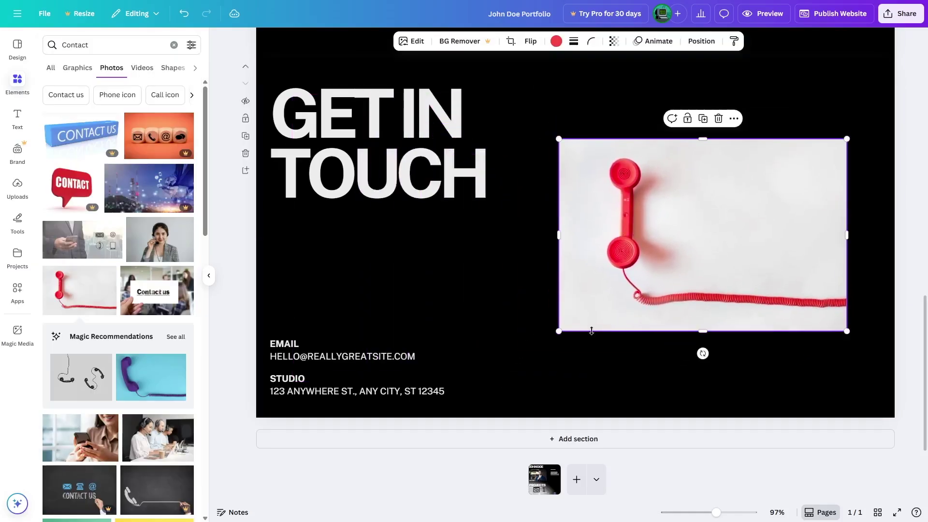
- Enlarge the red telephone photo beside the "Get in Touch" heading and replace the placeholder address under EMAIL with the contact's e-mail
left_click_drag(559, 332, 502, 371)
left_click_drag(649, 293, 658, 281)
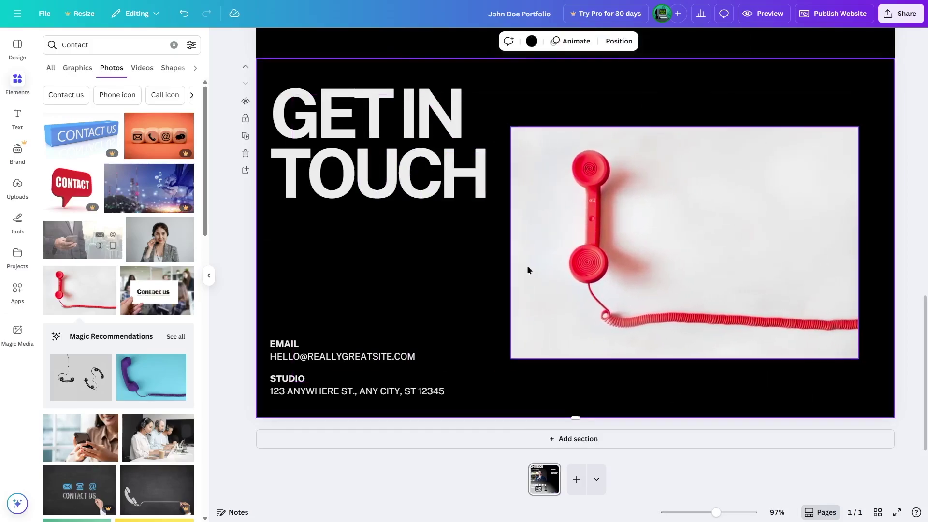
left_click(321, 361)
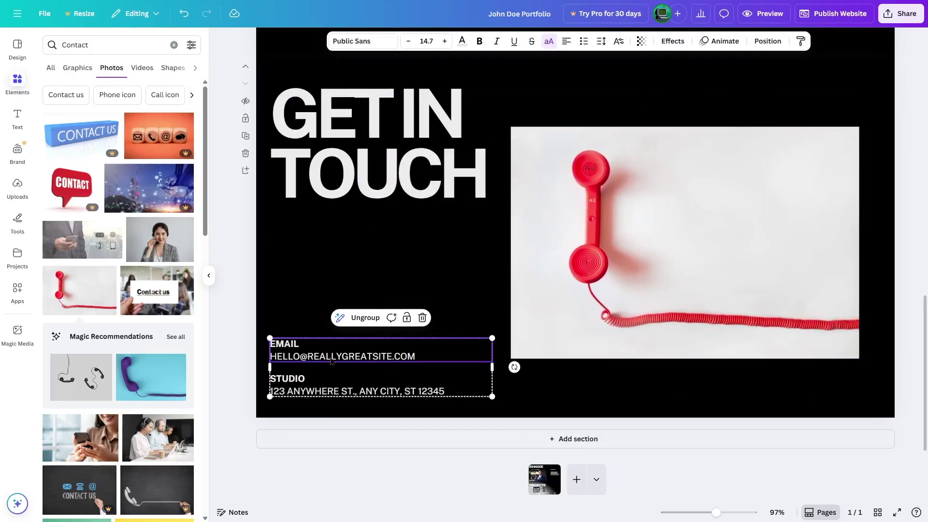
triple_click(417, 362)
key("ctrl+v")
left_click(320, 328)
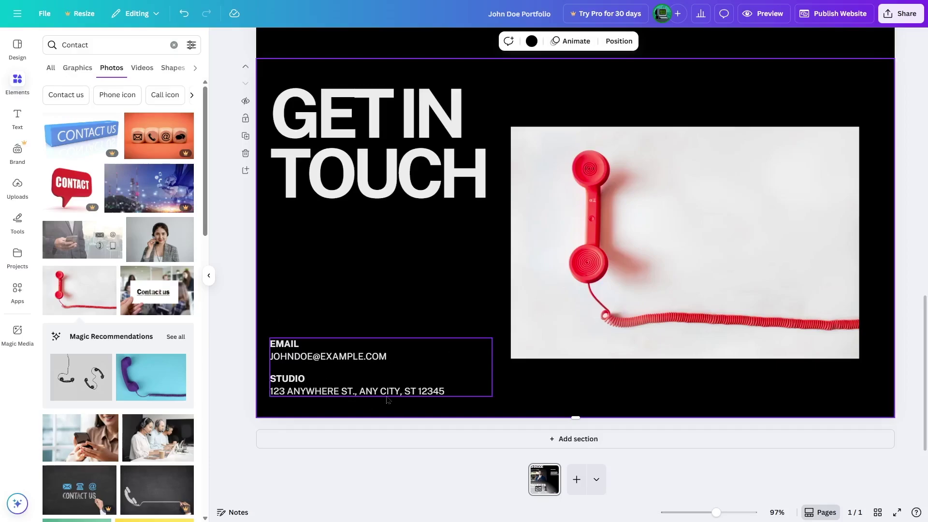
- Review the finished home page from the introduction through the Projects and "Get in Touch" sections
left_click_drag(925, 393, 927, 126)
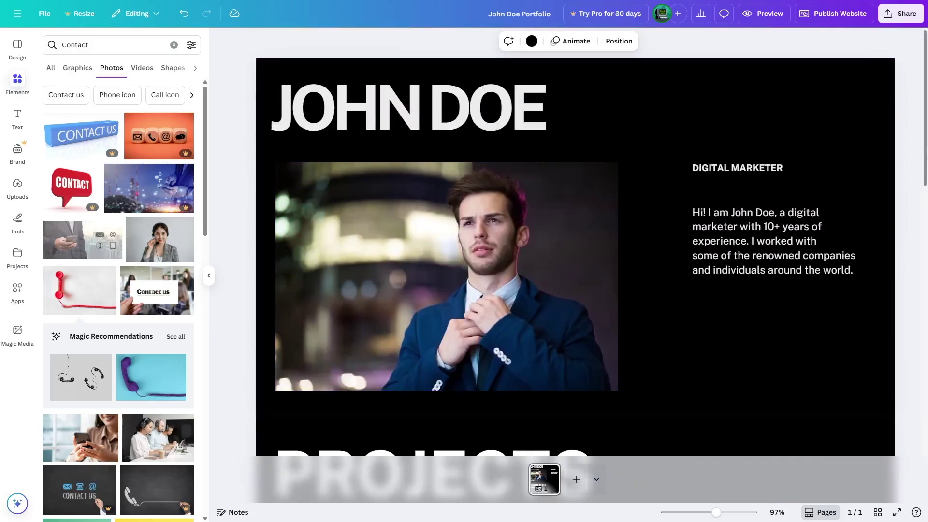
scroll(927, 269, "down", 5)
left_click_drag(926, 268, 921, 145)
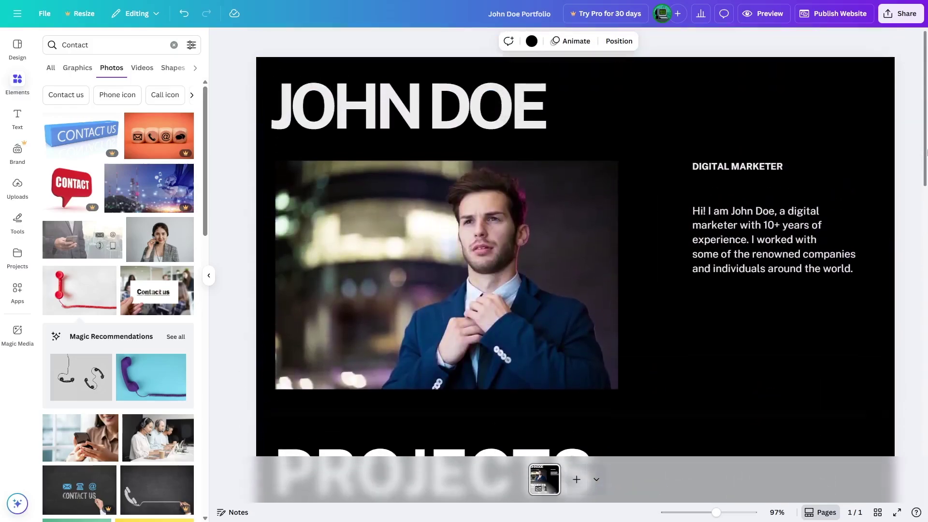
scroll(843, 220, "down", 5)
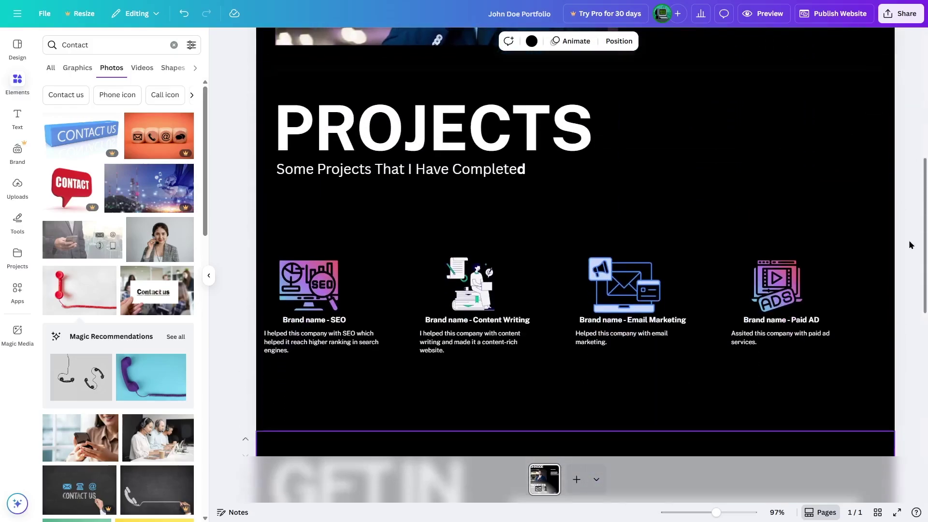
scroll(843, 220, "down", 5)
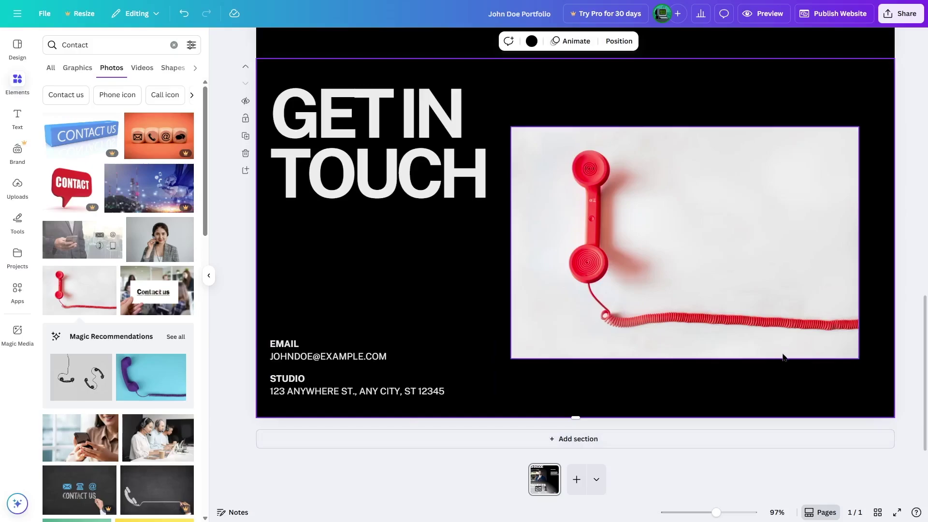
scroll(706, 160, "up", 10)
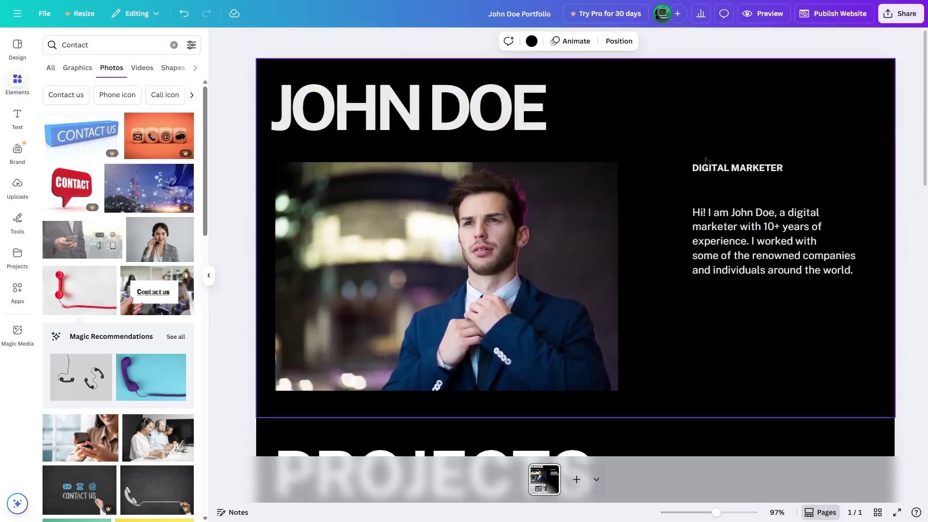
mouse_move(925, 133)
left_mouse_down()
mouse_move(926, 376)
mouse_move(925, 128)
left_mouse_up()
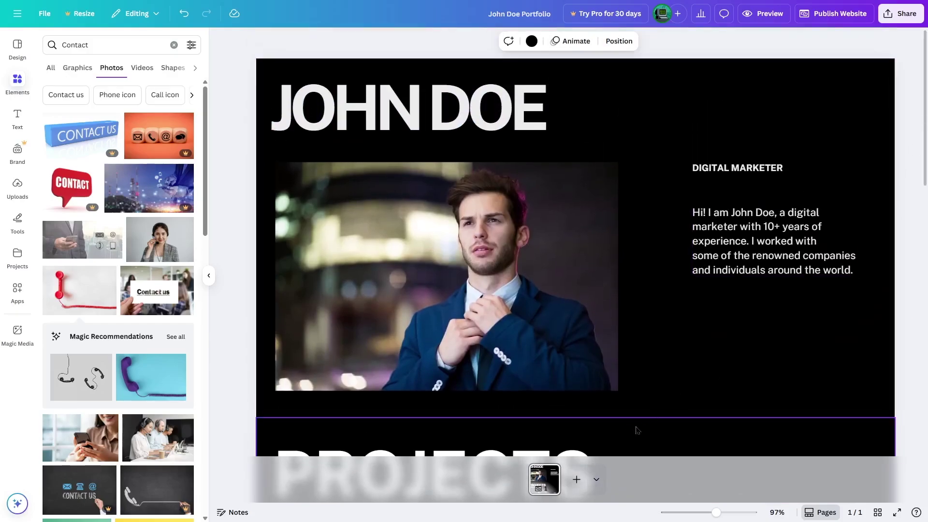
- Add a second blank page to the website and title it "Contact"
left_click(575, 483)
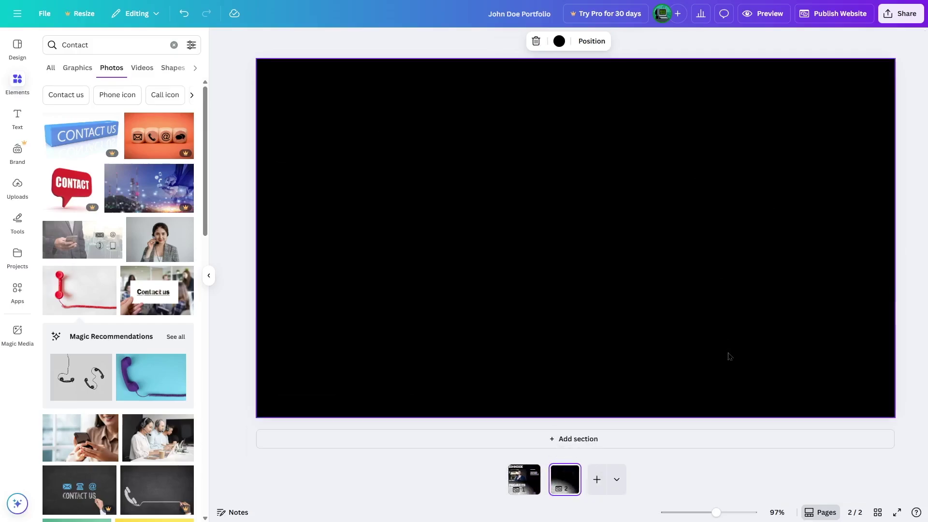
left_click(682, 481)
left_click(569, 472)
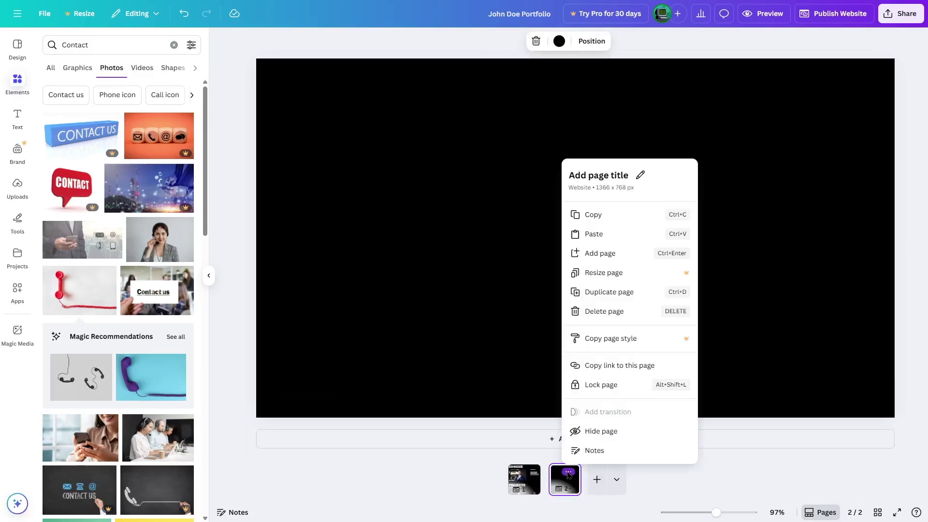
left_click(596, 179)
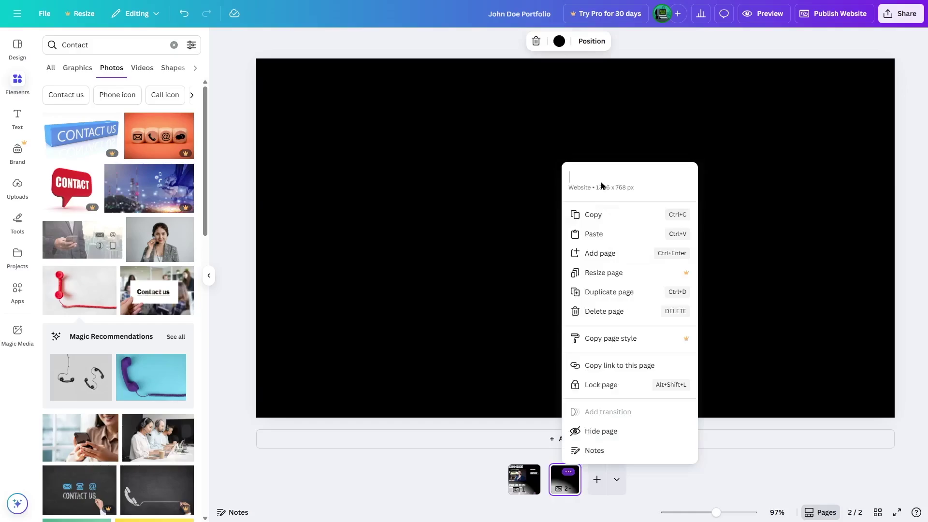
type("Contact")
left_click(733, 474)
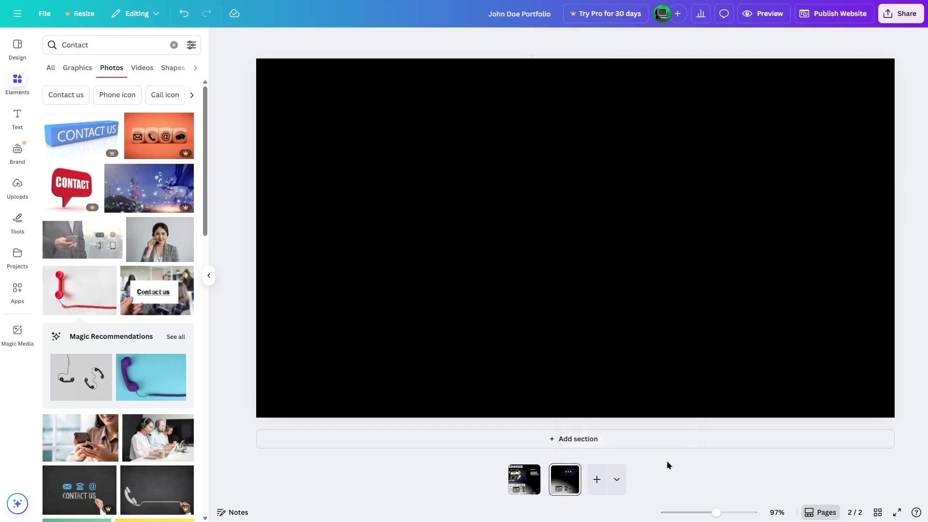
- Title the first page "Home"
left_click(532, 473)
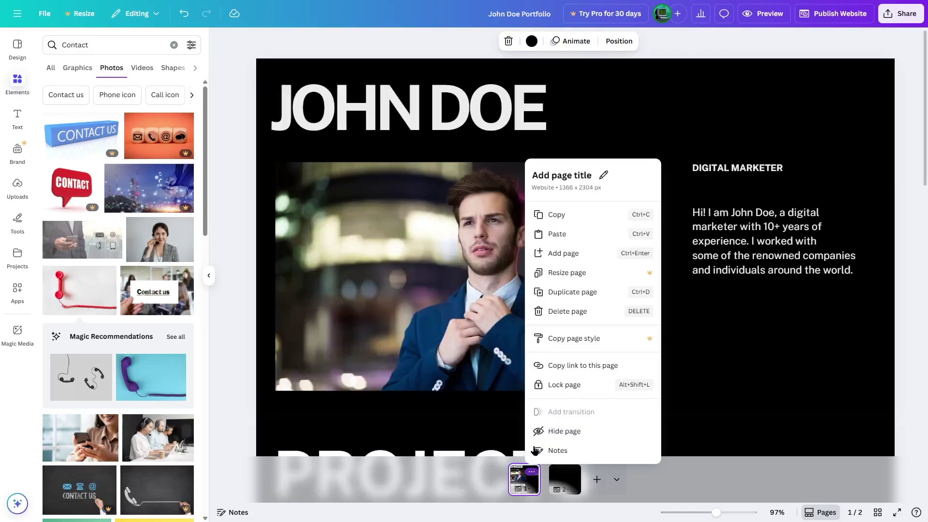
left_click(588, 180)
type("Home")
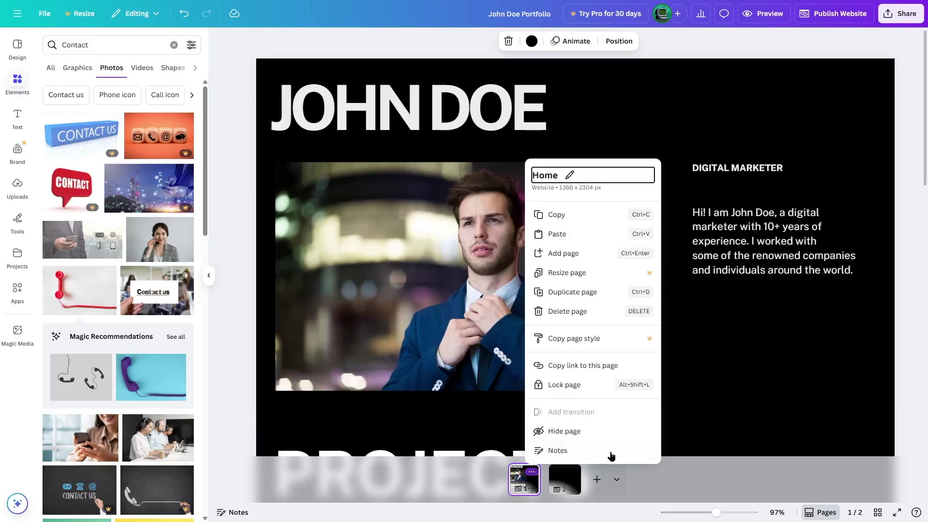
key("Escape")
- Add a heading reading "Contact" to the blank second page
left_click(563, 481)
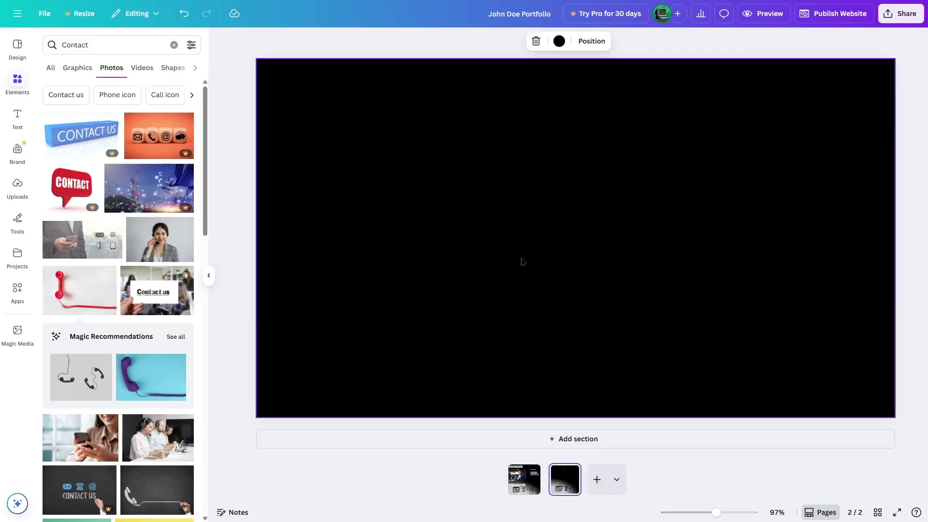
left_click(17, 117)
left_click(106, 160)
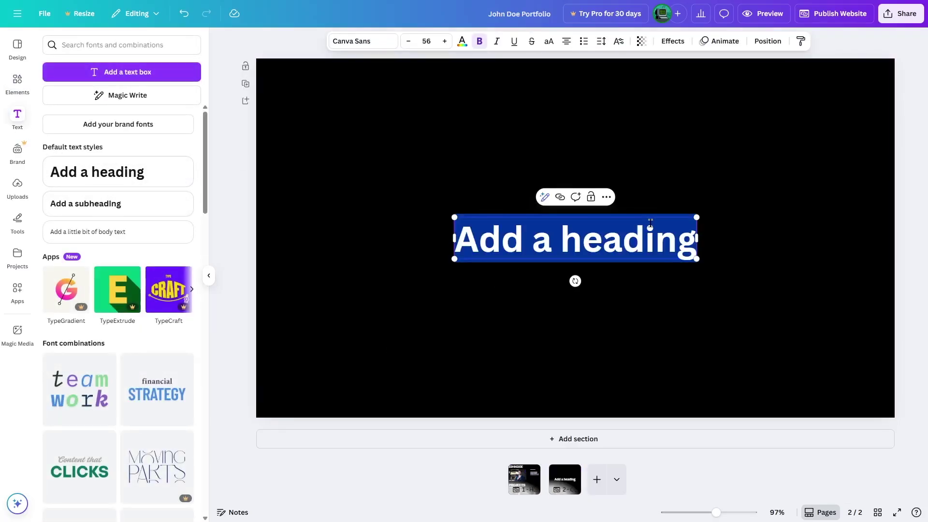
type("Contact")
- Format the Contact heading in Public Sans at size 100 with uppercase letters
left_click(384, 41)
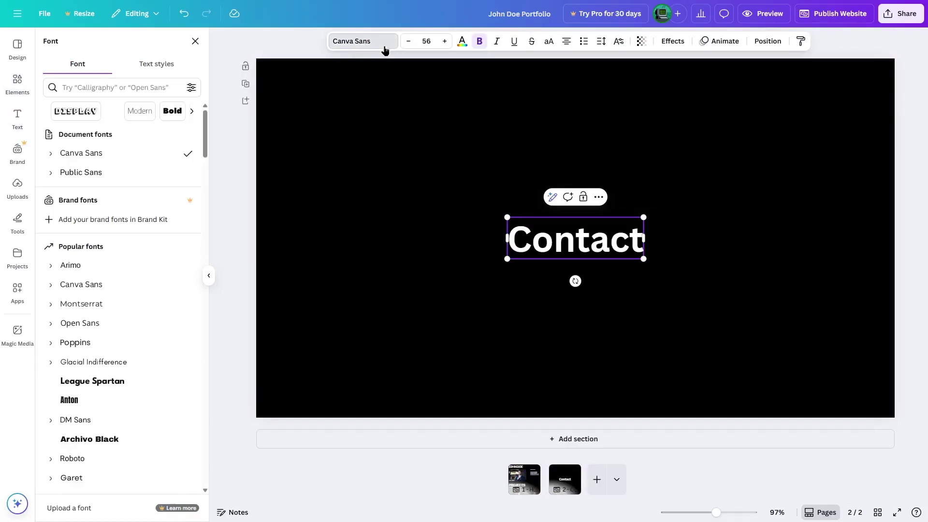
left_click(121, 173)
left_click(427, 41)
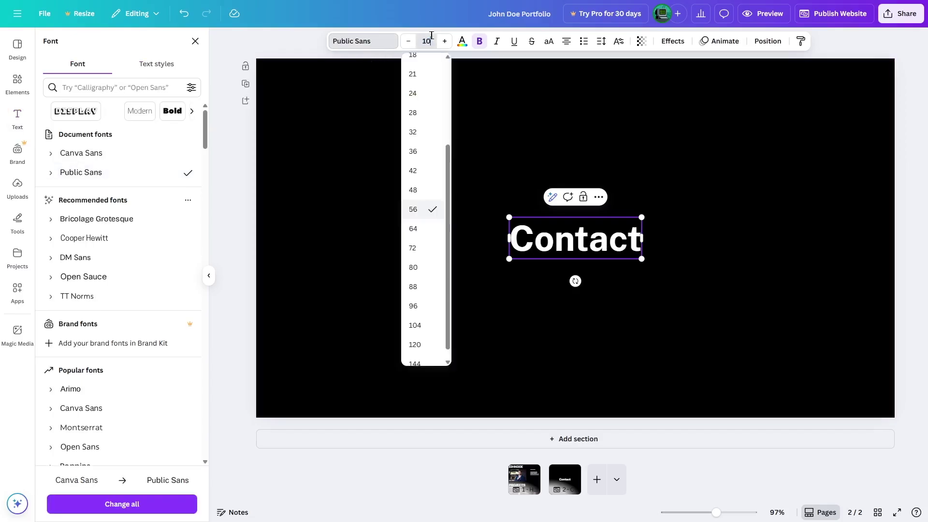
type("100")
key("Return")
left_click(549, 41)
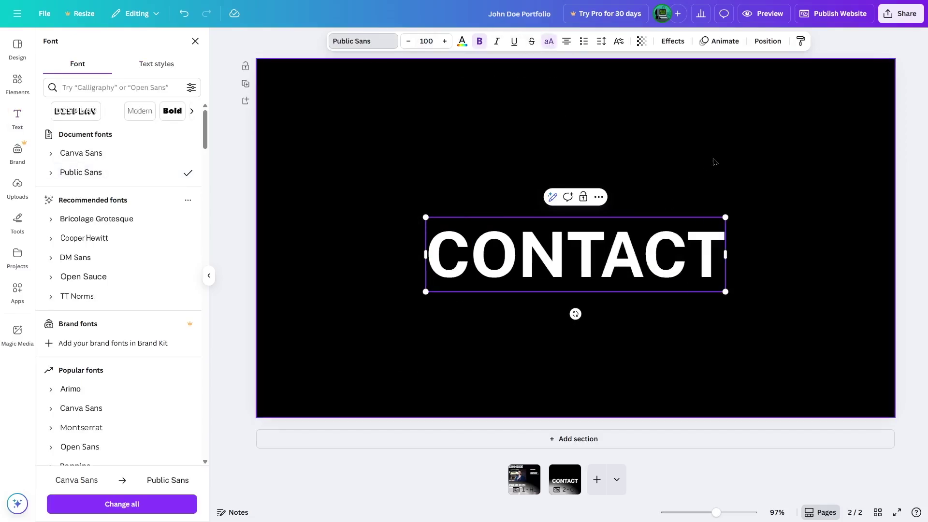
- Move the CONTACT heading to the page's upper left area
left_click(715, 162)
left_click(655, 245)
left_click_drag(655, 245, 523, 135)
- Insert the purple telephone photo, scale it down and place it in the page's lower right area, below the CONTACT heading
left_click(615, 226)
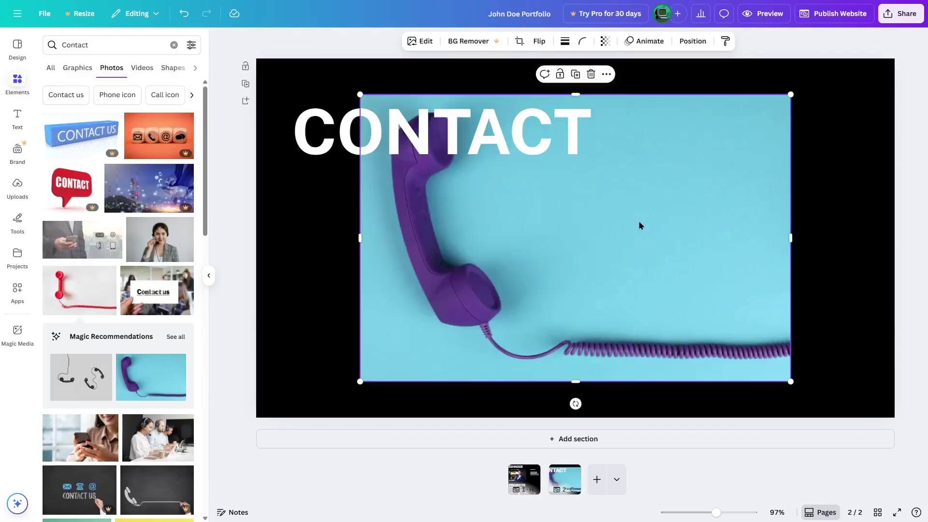
left_click_drag(361, 94, 482, 163)
left_click_drag(634, 238, 691, 238)
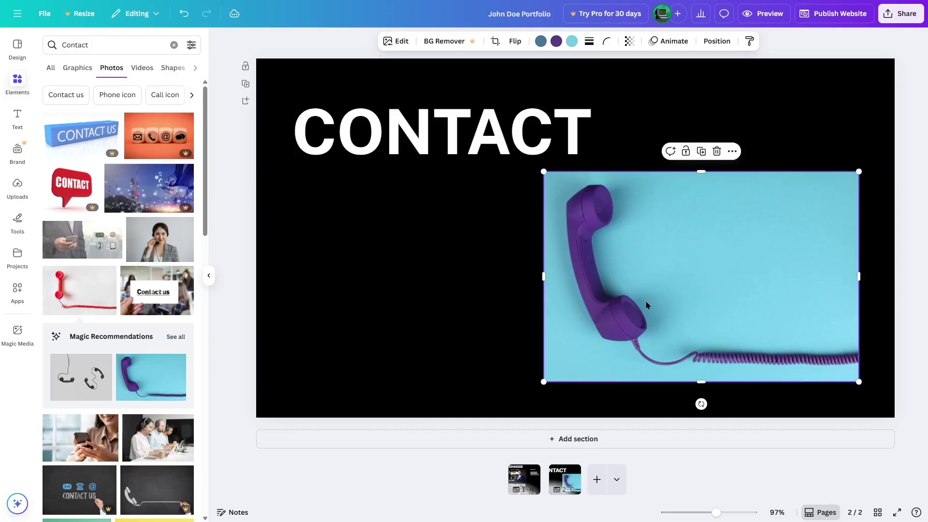
left_click(360, 226)
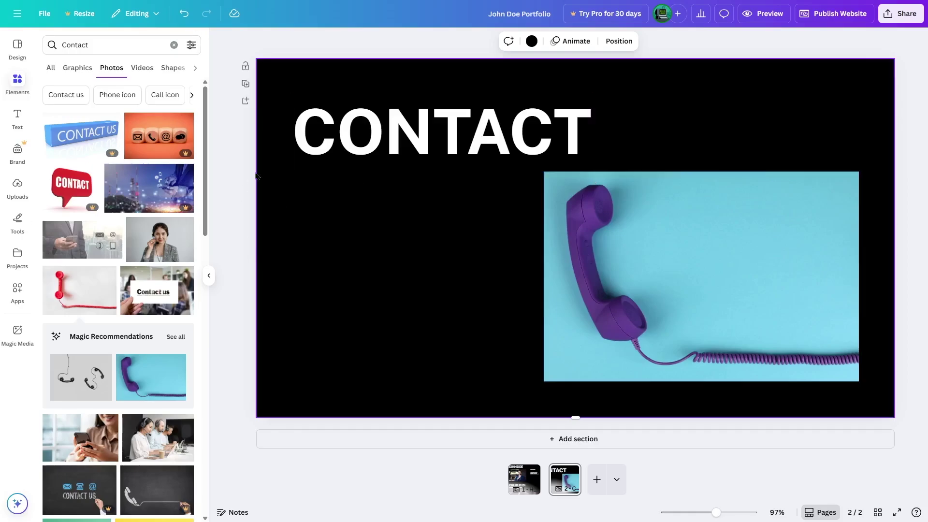
- Search the Canva apps for "JotForm" as a contact form option
left_click(19, 293)
left_click(100, 44)
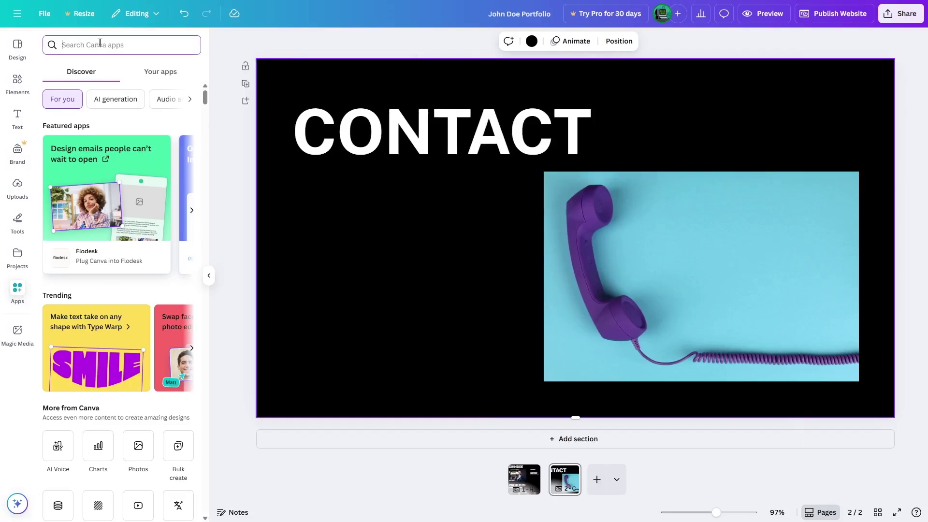
type("JotForm")
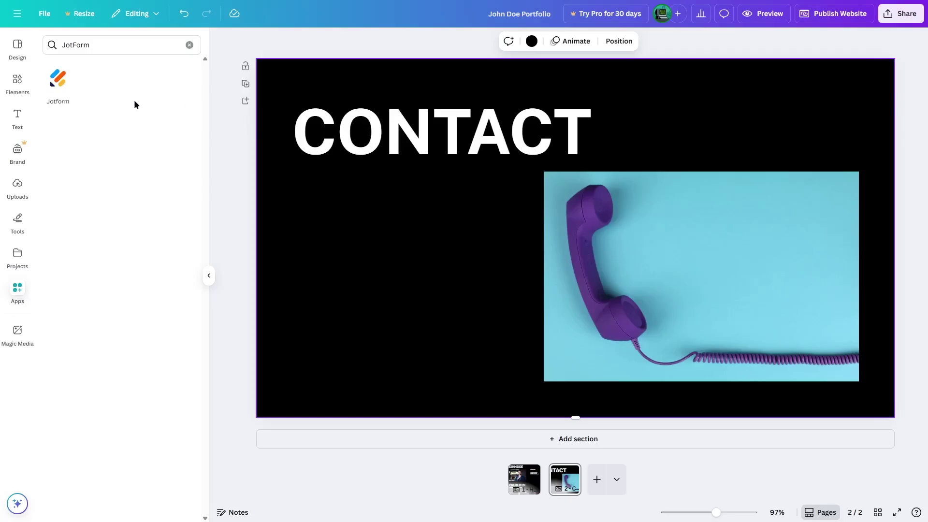
left_click(17, 46)
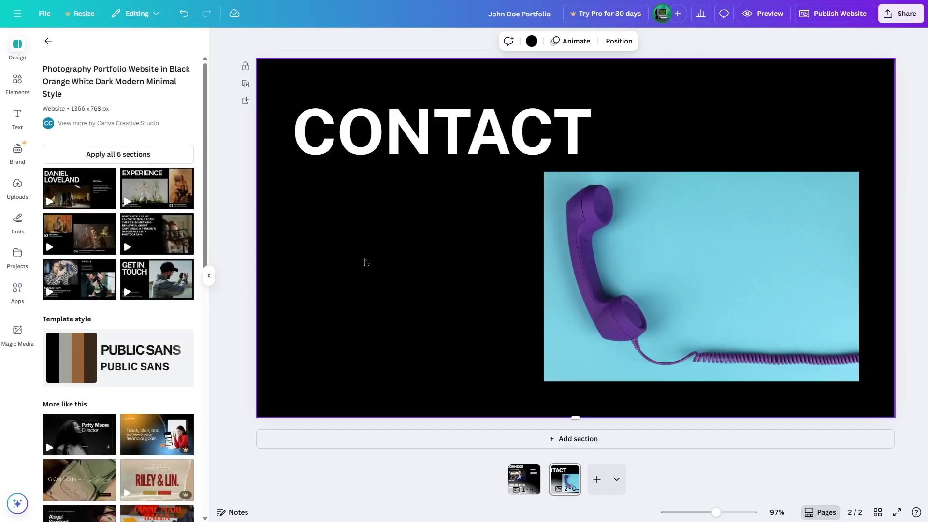
- Add a subheading reading "Email" and place it below the start of the CONTACT heading
left_click(23, 115)
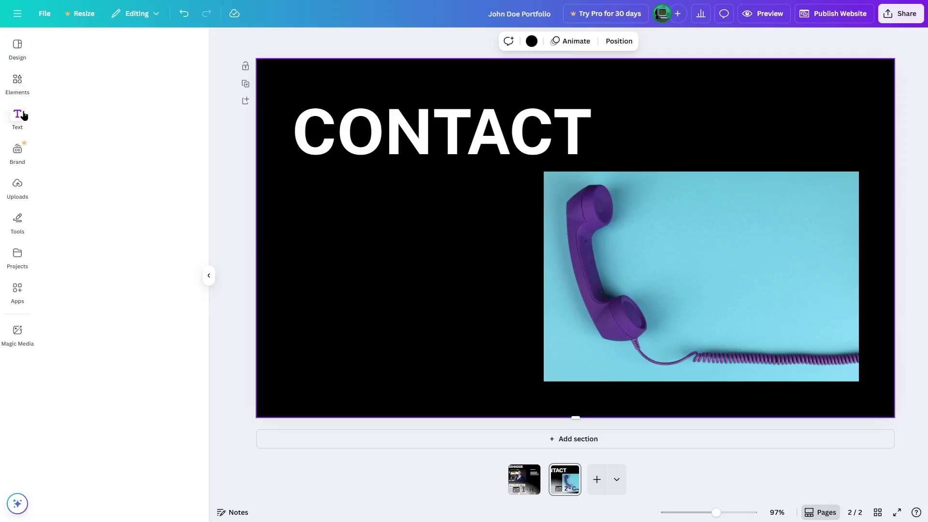
left_click(87, 205)
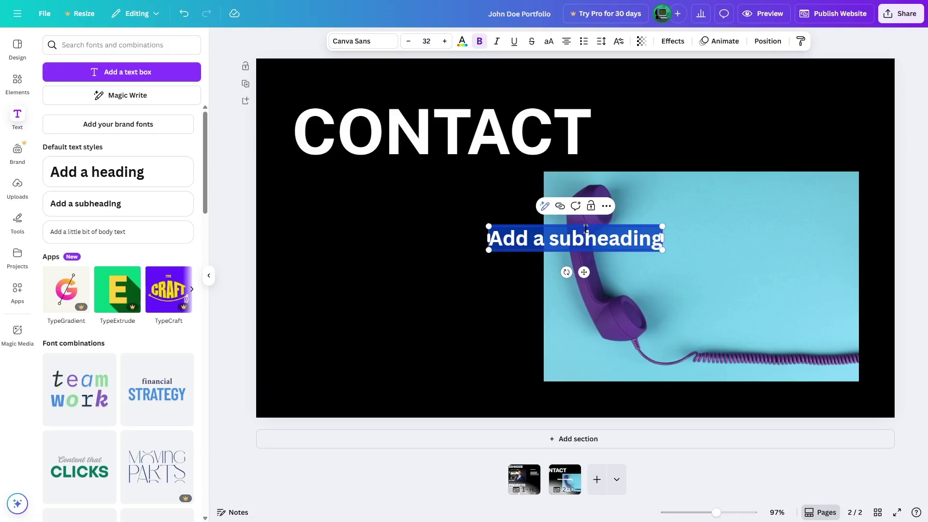
type("Email")
left_click_drag(586, 229, 336, 215)
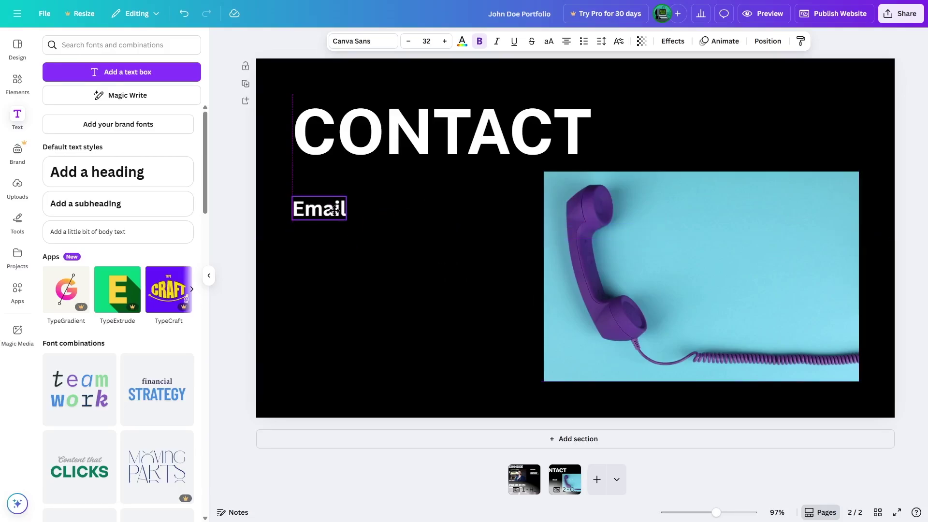
- Reduce the Email label's font size to 15
left_click(410, 42)
left_click(410, 43)
left_click(411, 42)
left_click(411, 43)
left_click(411, 42)
left_click(412, 43)
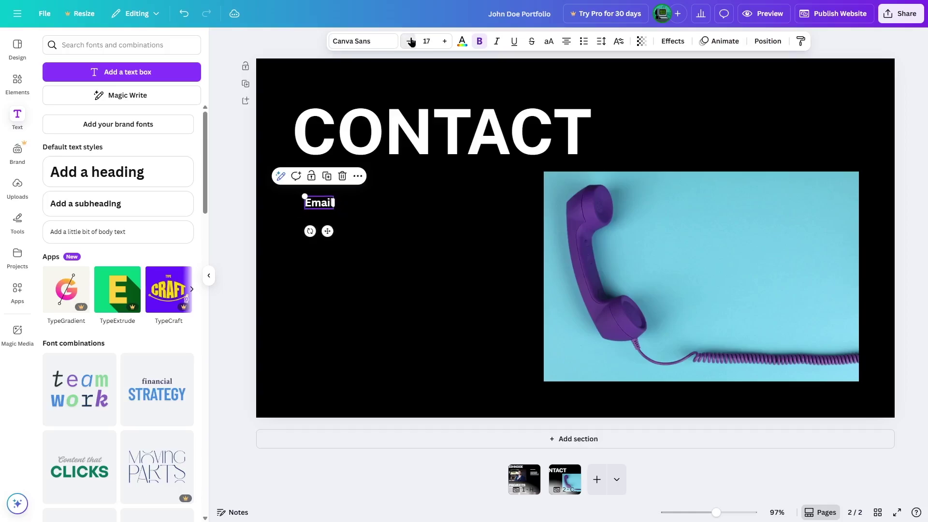
left_click(366, 220)
- Add a body text box containing the contact's e-mail address and move it below the Email label
left_click(118, 232)
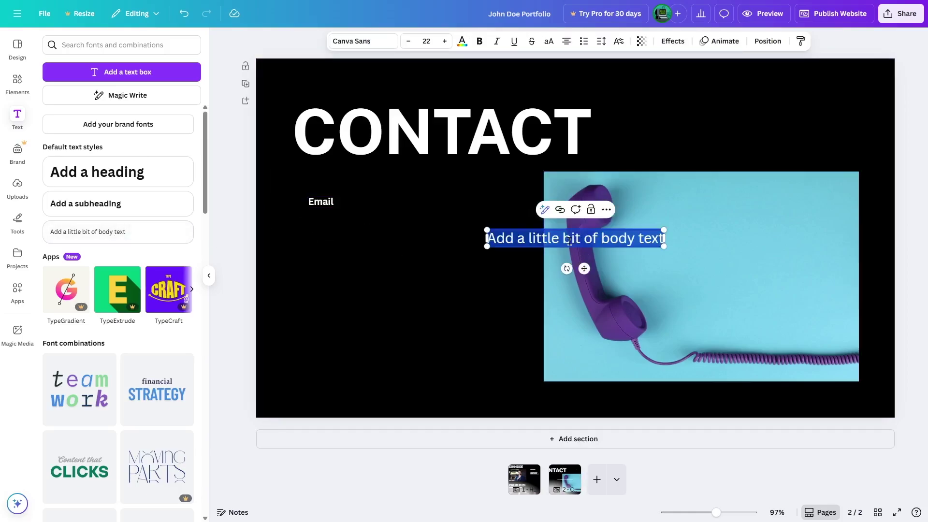
key("ctrl+v")
left_click_drag(507, 243, 327, 220)
- Reduce the e-mail address text to size 12 and position it directly beneath the Email label
left_click(408, 41)
left_click(409, 41)
left_click(408, 41)
left_click(408, 41)
left_click(409, 42)
left_click(408, 42)
left_click(408, 41)
left_click_drag(383, 215, 346, 213)
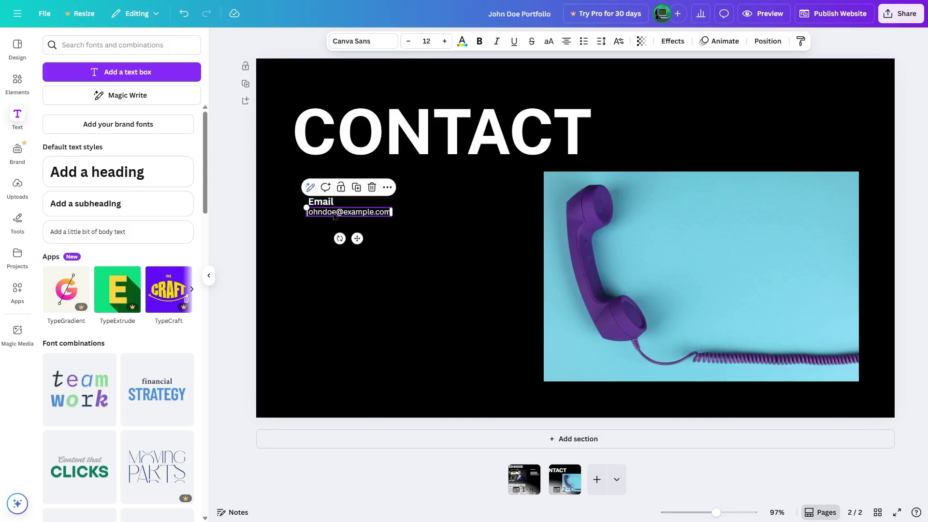
left_click(346, 246)
- Duplicate the Email label with its address directly below the originals and change the copied label to "Phone"
left_click(321, 202)
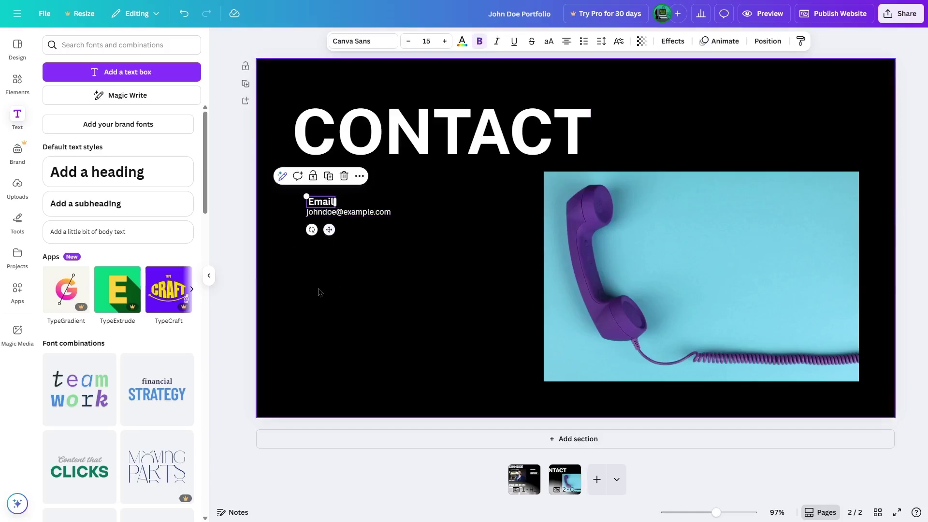
left_click(330, 213, "shift")
key("ctrl+d")
left_click(394, 295)
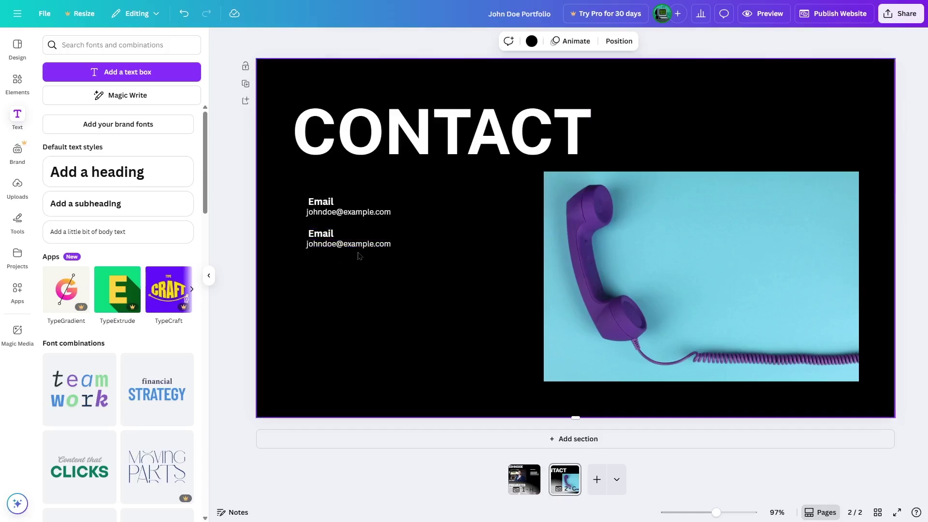
double_click(325, 234)
type("Phone")
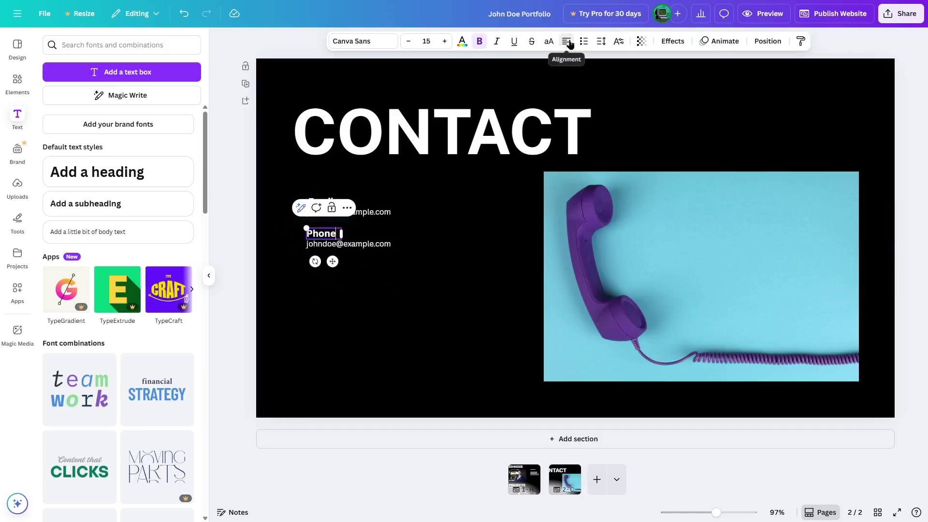
- Replace the copied e-mail address beneath the Phone label with the contact's phone number
left_click(386, 190)
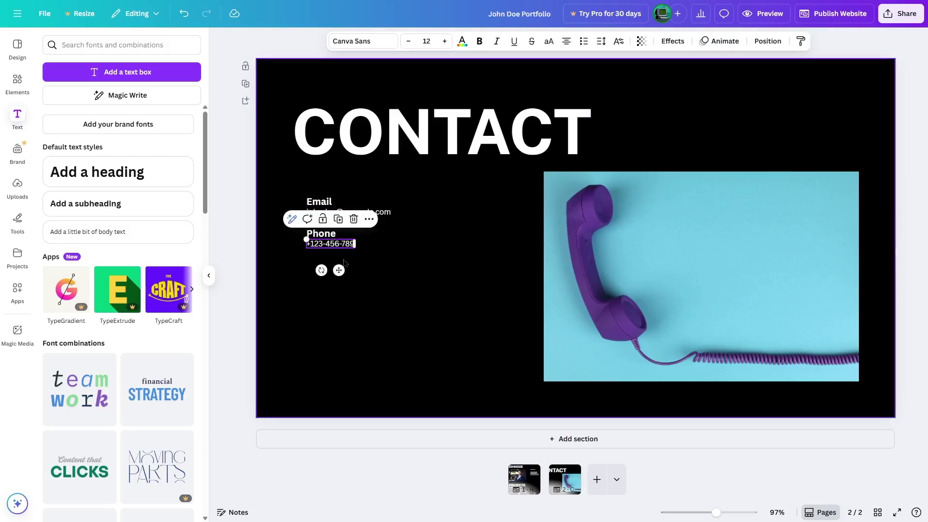
left_click(386, 269)
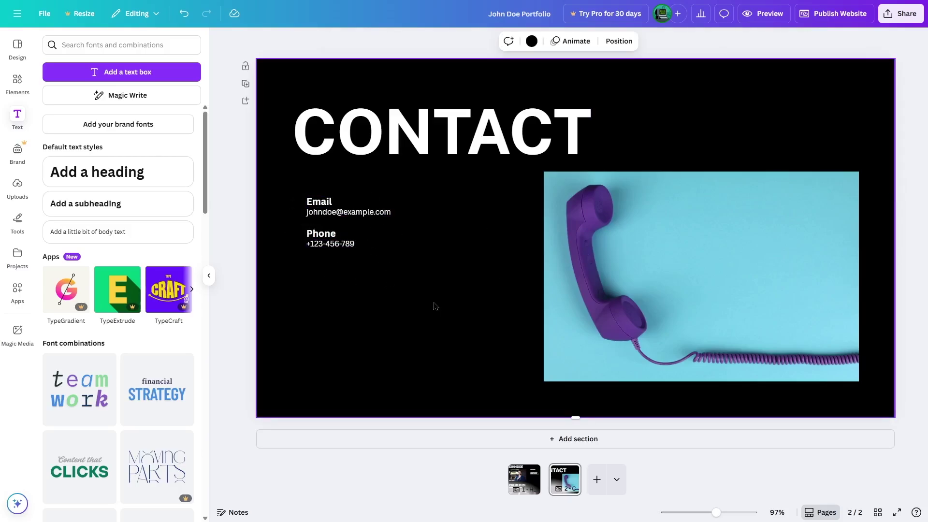
- Copy the studio address text from the Home page's Get in Touch section and paste it onto the Contact page
left_click(524, 479)
scroll(484, 310, "down", 5)
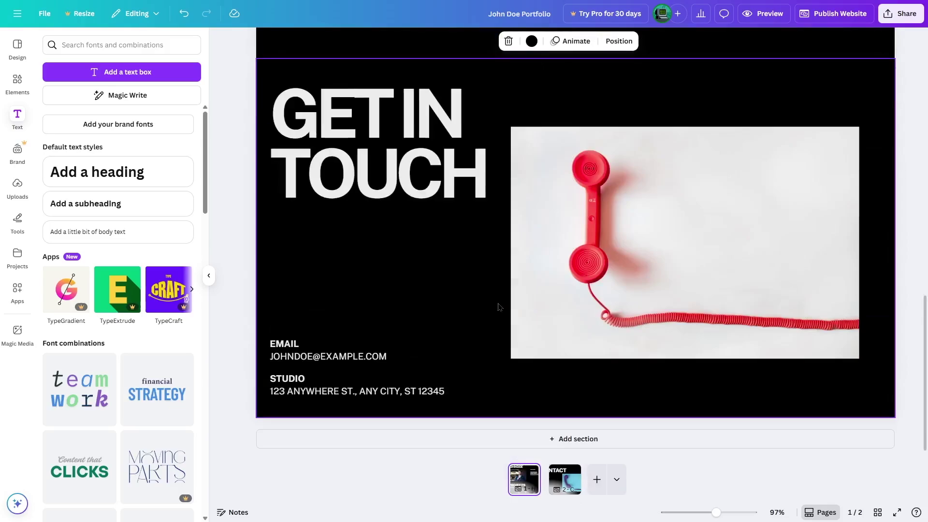
left_click(300, 391)
double_click(298, 387)
left_click_drag(445, 391, 271, 390)
key("ctrl+c")
scroll(386, 261, "down", 5)
key("ctrl+v")
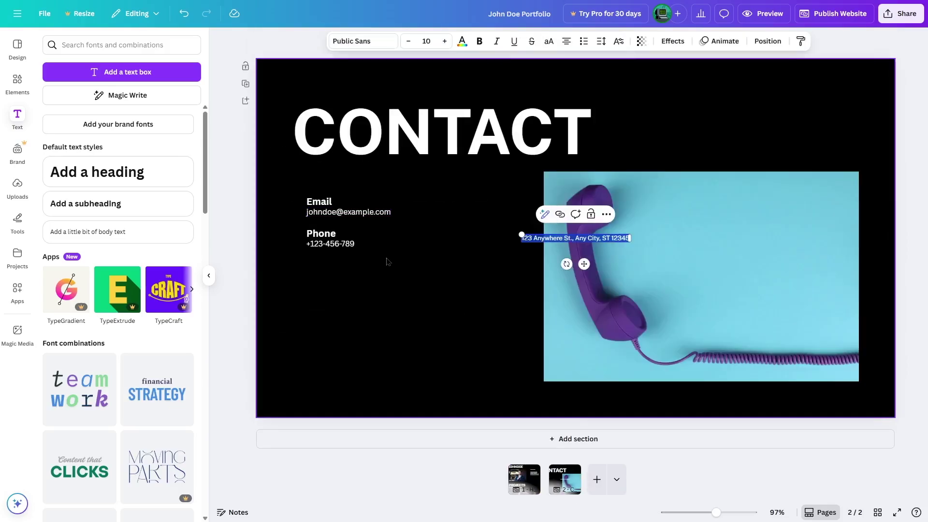
- Duplicate the Phone label with its number below the originals, change the copied label to "Address" and put the postal address beneath it
double_click(323, 234)
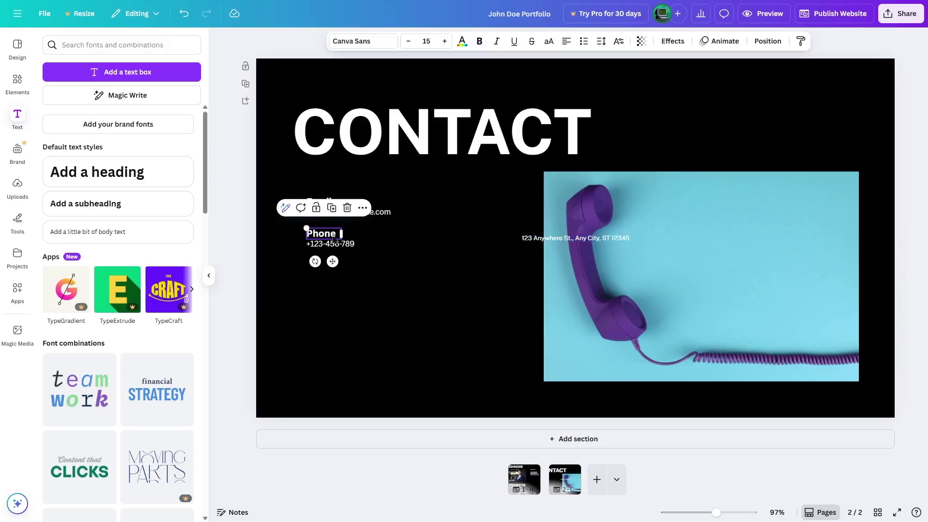
key("Escape")
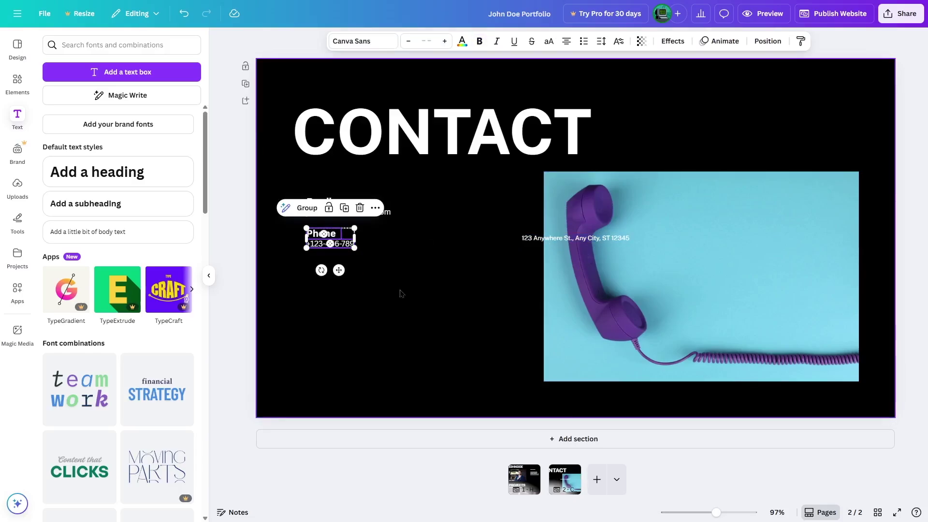
key("ctrl+d")
mouse_move(355, 255)
left_mouse_down()
mouse_move(341, 266)
mouse_move(359, 267)
left_mouse_up()
double_click(334, 267)
type("Address")
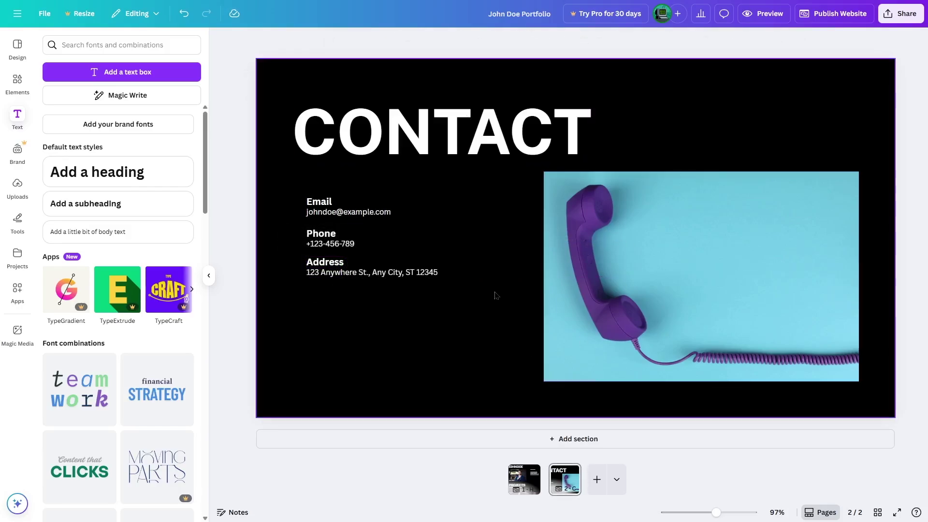
- Add a third page to the website and insert a heading reading "About" on it
left_click(597, 479)
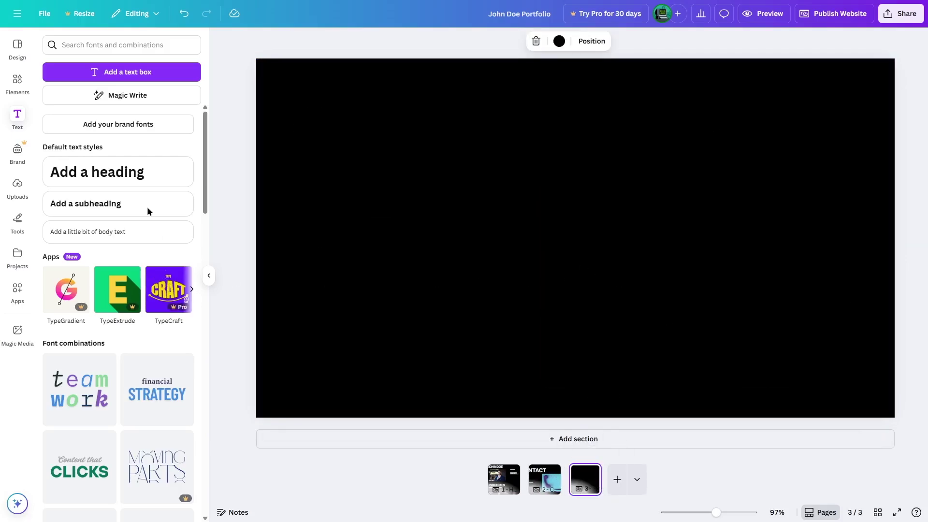
left_click(121, 172)
type("About")
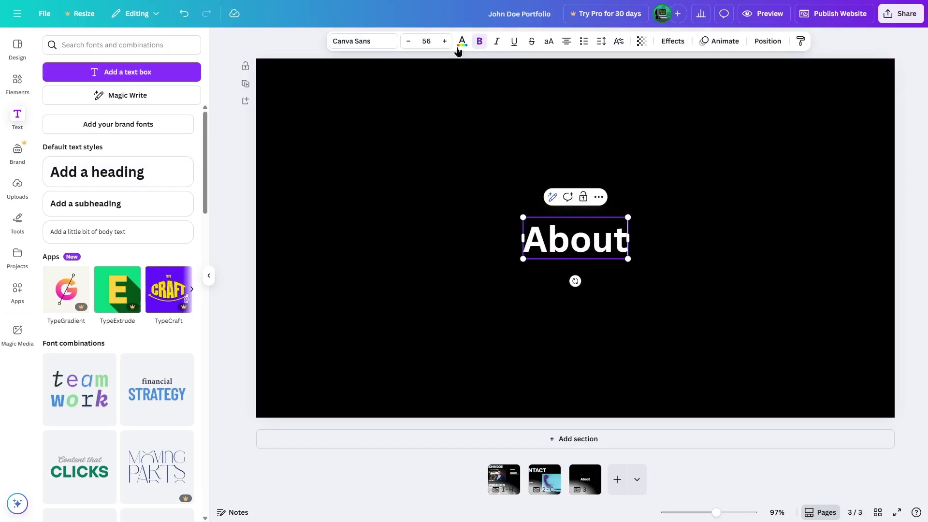
- Format the About heading in Public Sans at size 100 with all uppercase letters
double_click(445, 41)
left_click(428, 41)
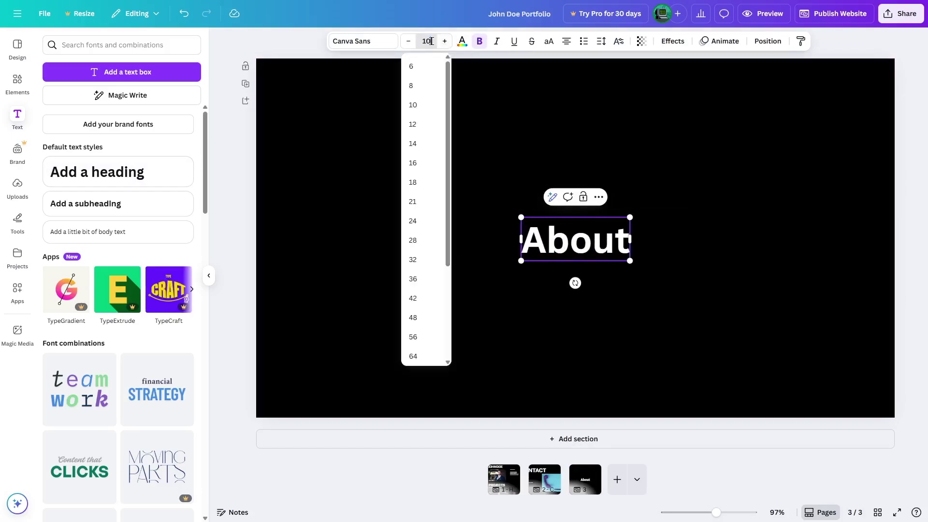
type("100")
key("Return")
left_click(339, 43)
left_click(118, 172)
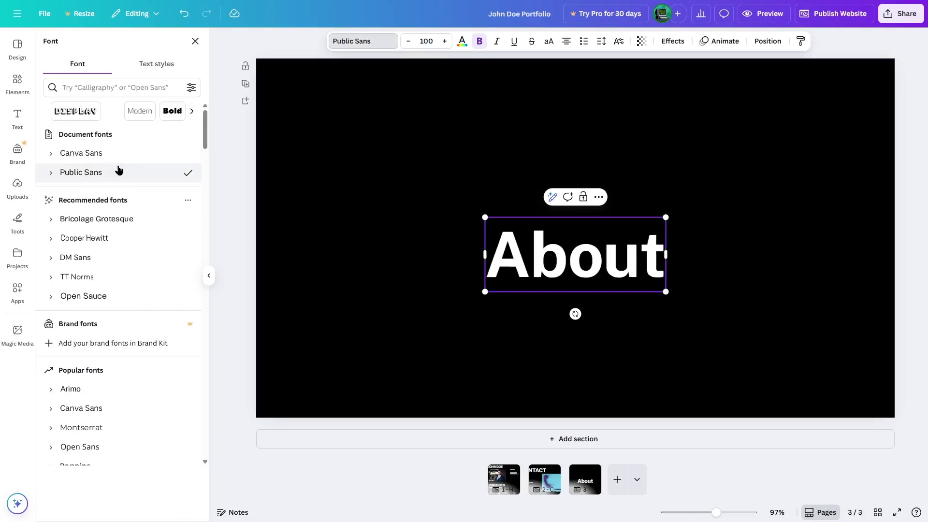
left_click(549, 41)
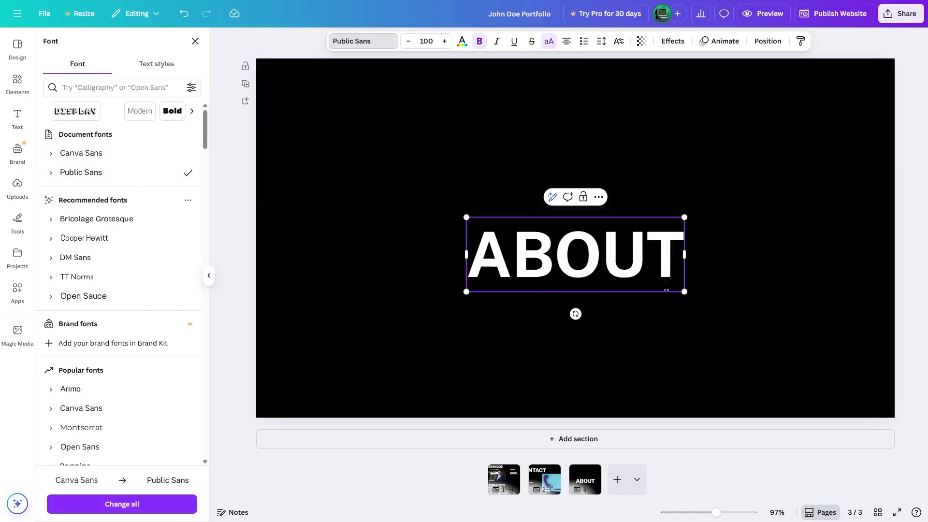
- Move the heading to the page's upper-left area and extend its text to "ABOUT ME" on one line
left_click(546, 208)
left_click_drag(509, 248, 335, 125)
left_click_drag(546, 175, 611, 177)
left_click_drag(472, 129, 503, 128)
left_click(368, 217)
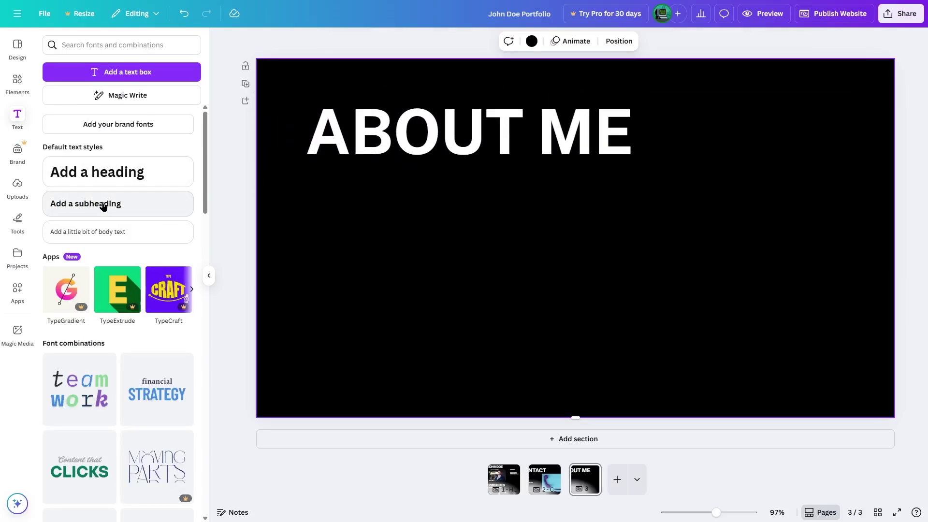
- Add a subheading with the portfolio owner's name and position it below the ABOUT ME heading
left_click(103, 207)
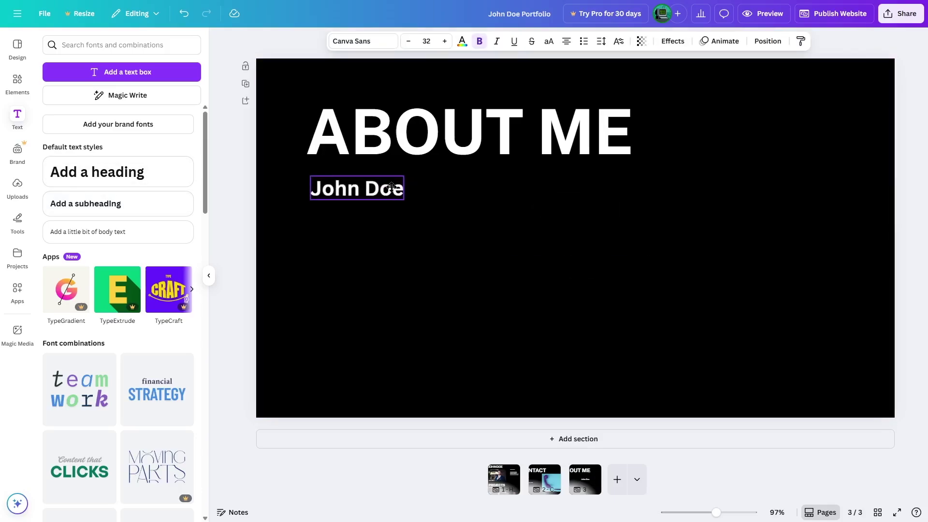
left_click_drag(355, 187, 356, 208)
left_click(242, 250)
- Add a second subheading reading "Digital Marketer" and move it beneath the name
left_click(100, 207)
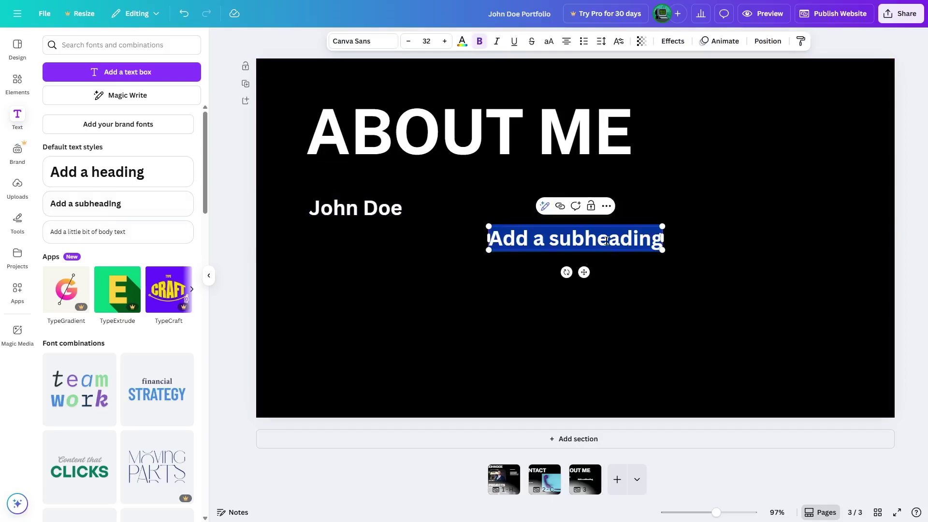
type("Digital Marketer")
left_click_drag(555, 238, 368, 234)
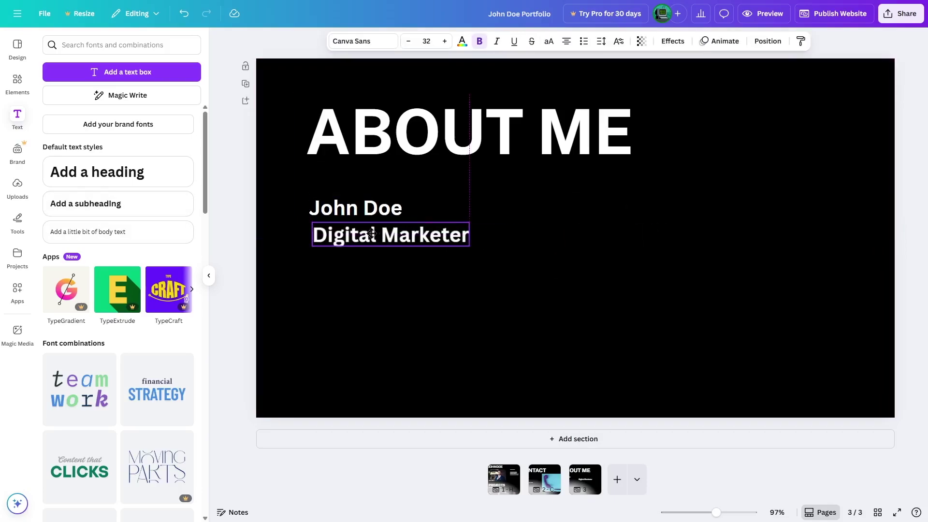
- Set the Digital Marketer subheading to size 18 in Public Sans and line it up beneath the name
left_click(409, 42)
left_click(409, 41)
left_click(409, 41)
left_click(409, 41)
left_click(409, 42)
left_click(409, 42)
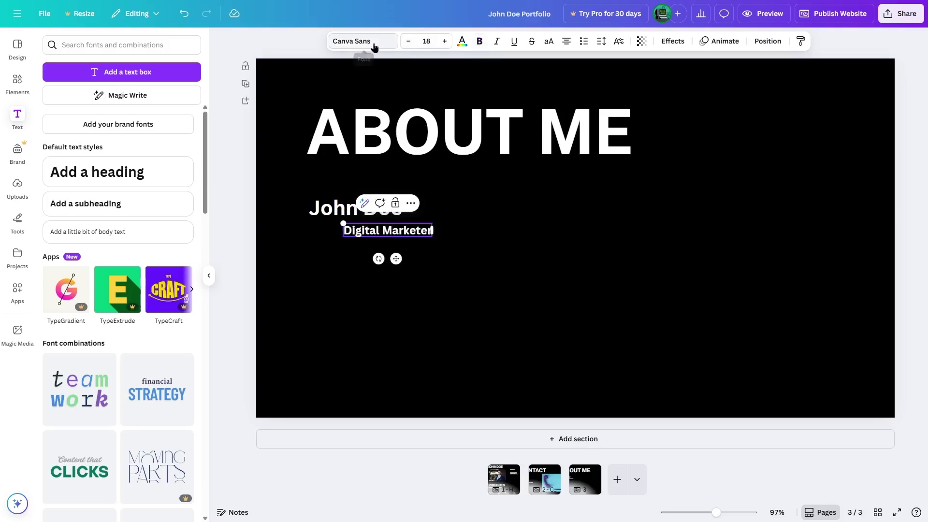
left_click(374, 47)
left_click(124, 172)
left_click(383, 348)
left_click_drag(392, 234, 358, 234)
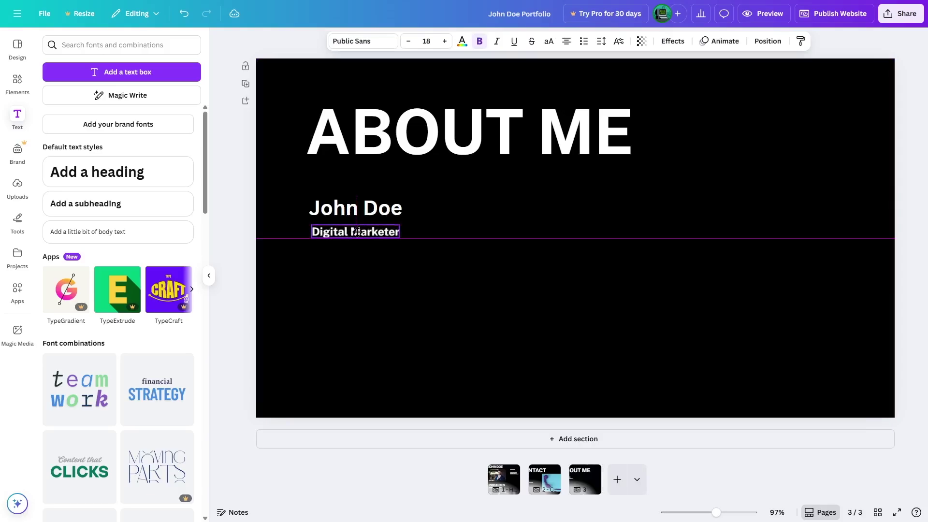
- Add a body text box with the copied digital marketer introduction and place it below the Digital Marketer subheading
left_click(160, 232)
key("ctrl+v")
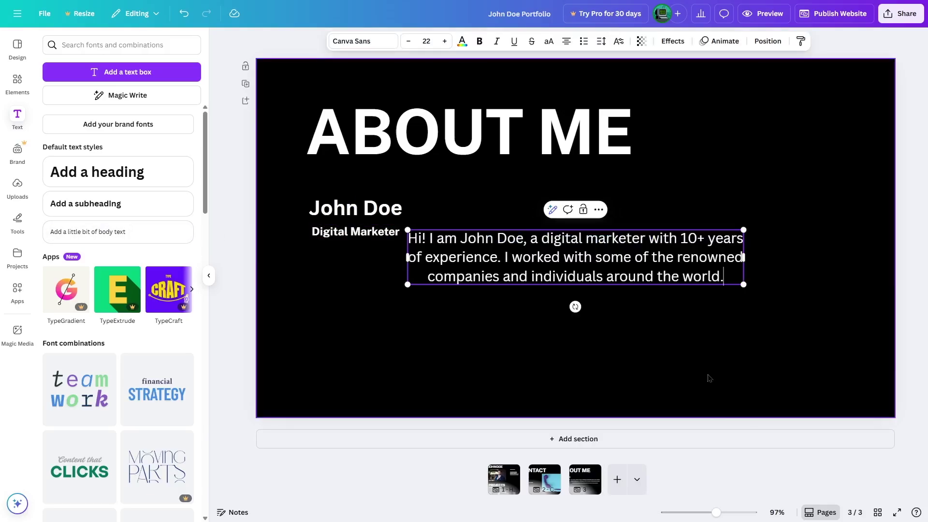
left_click(708, 379)
left_click(582, 286)
left_click_drag(582, 286, 515, 285)
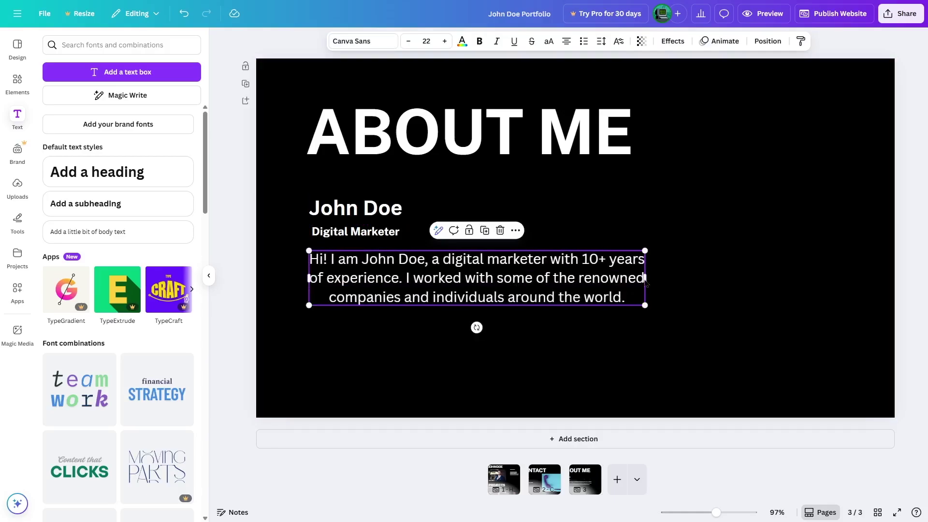
- Scale the introduction paragraph down to font size 12 and align its text left
left_click_drag(645, 305, 504, 281)
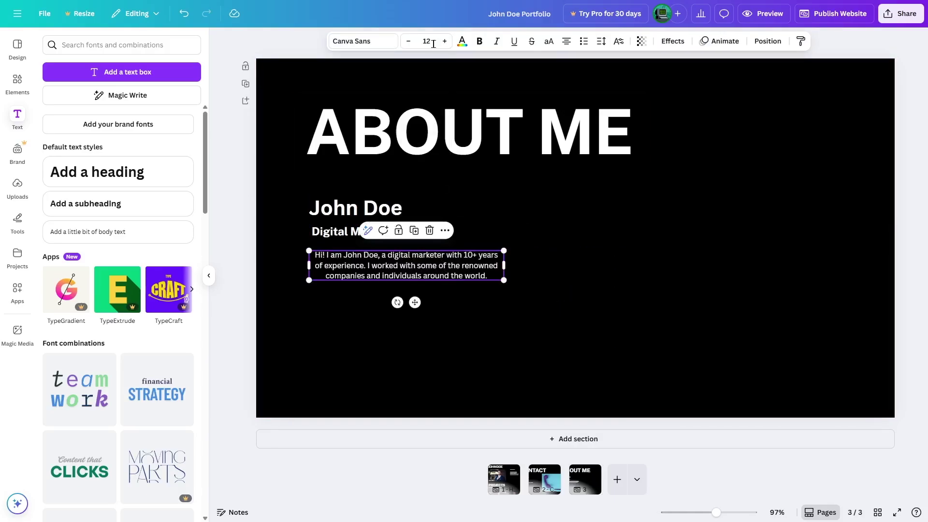
left_click(569, 41)
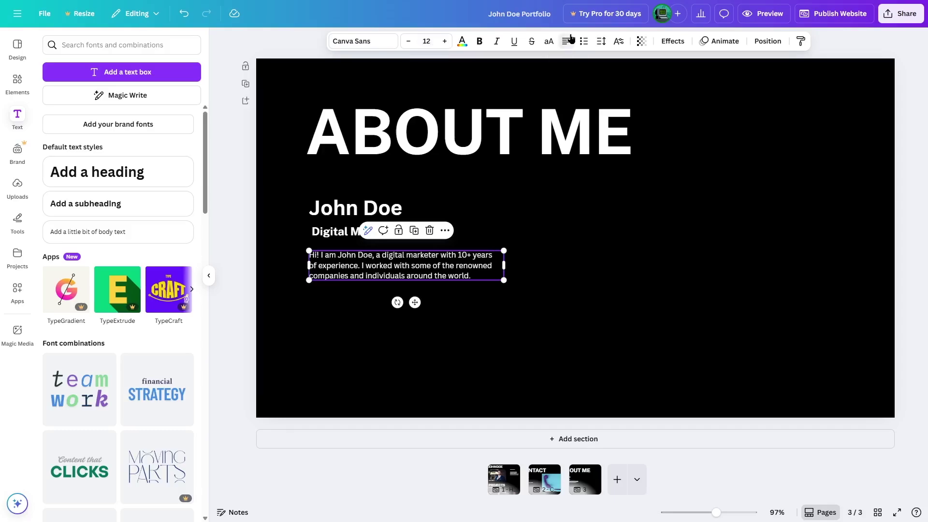
left_click(460, 332)
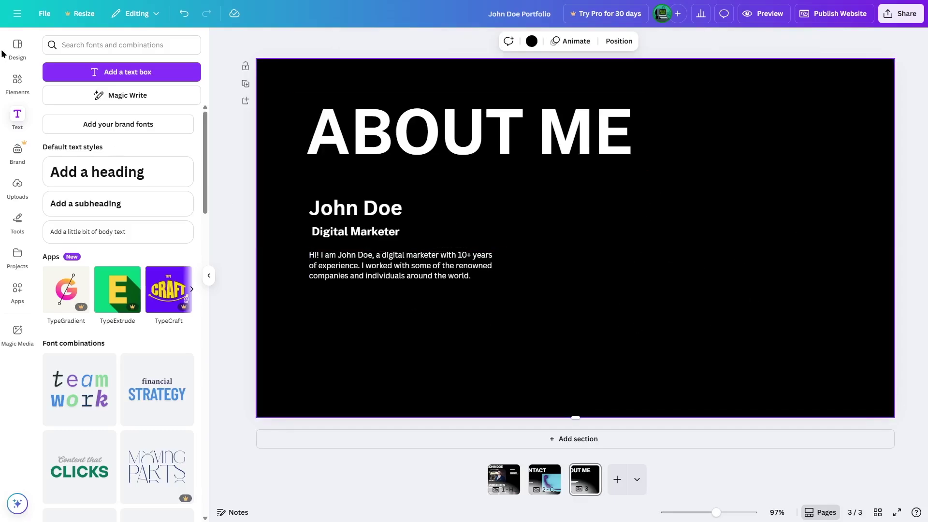
- Search photos for "Man in a suit" and place the picture of the man in a blue suit to the right of the introduction
left_click(16, 73)
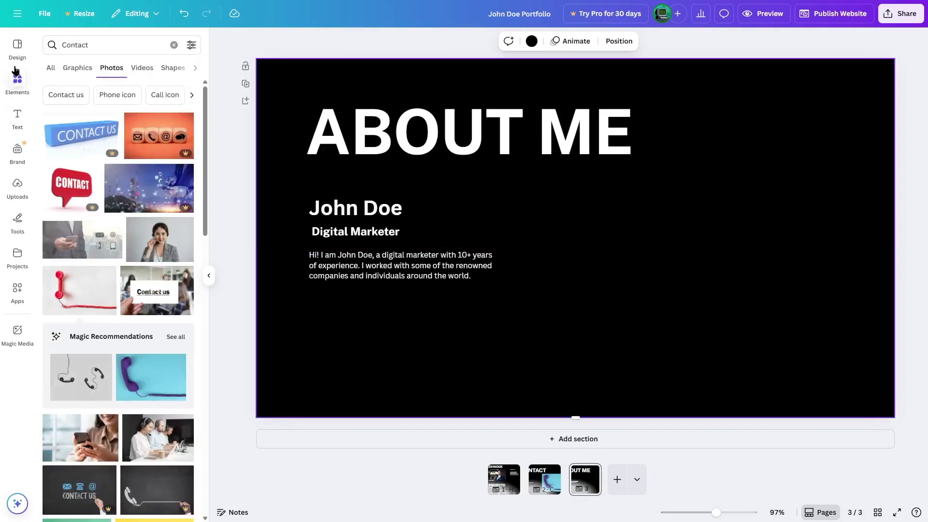
left_click(110, 43)
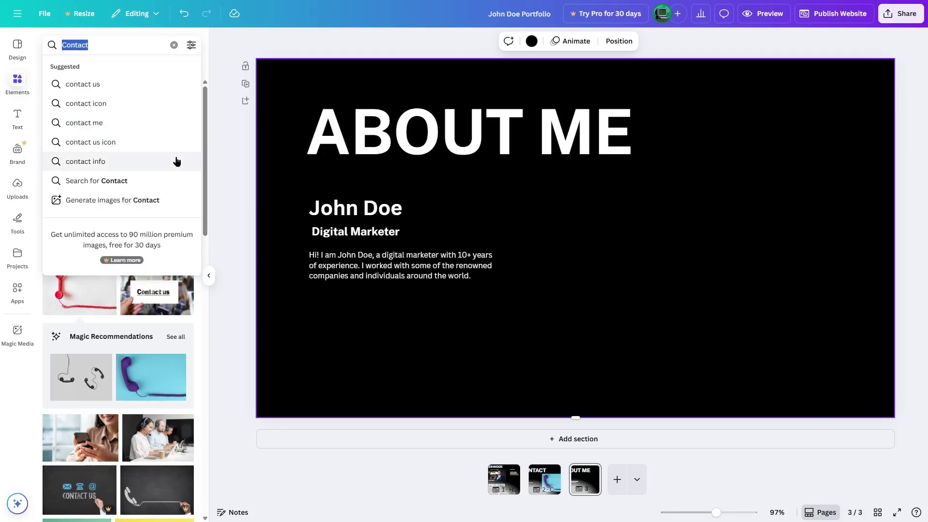
type("Man in a suit")
key("Return")
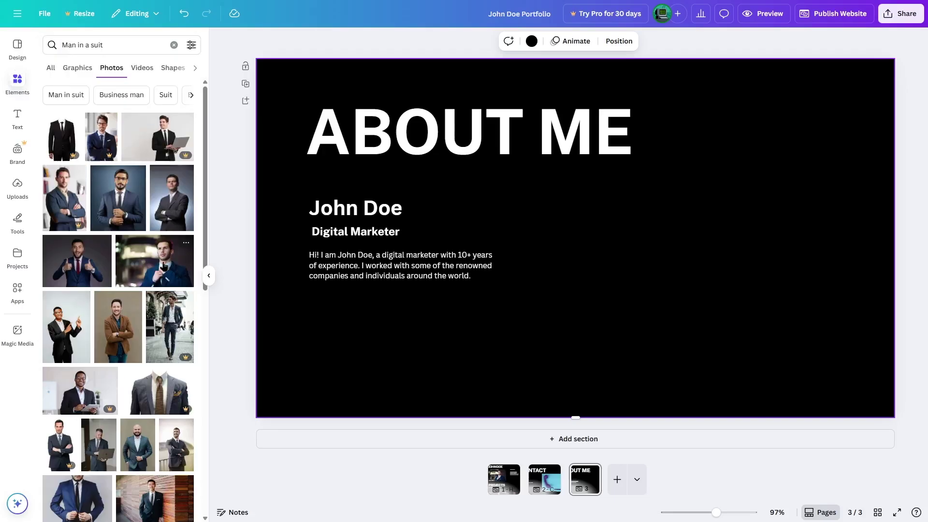
left_click(154, 261)
left_click_drag(518, 241, 639, 288)
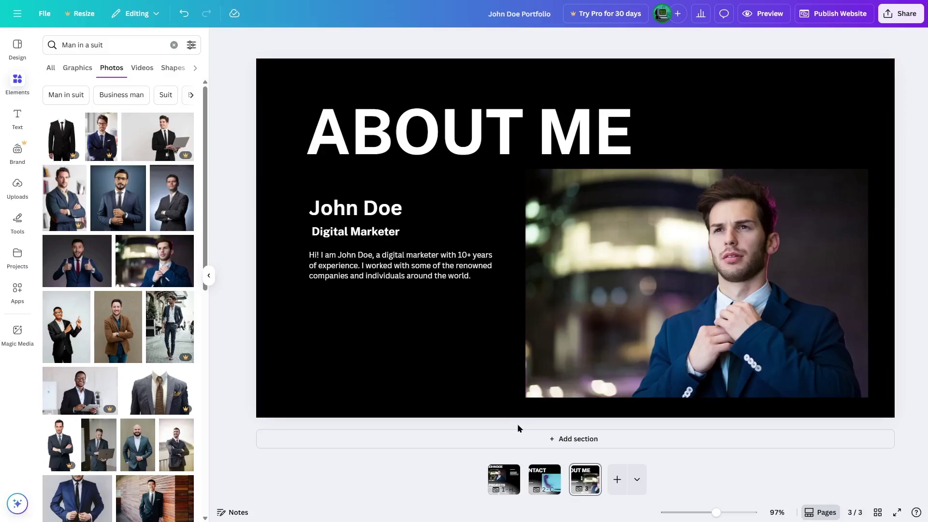
- Add a rectangle to the Home page, flattened into a button shape and labelled "Get Started"
left_click(509, 478)
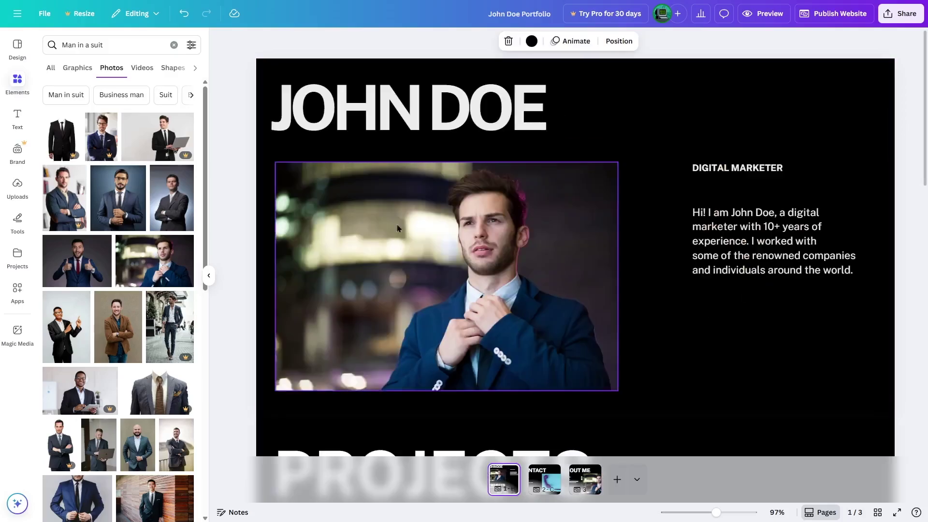
left_click(12, 85)
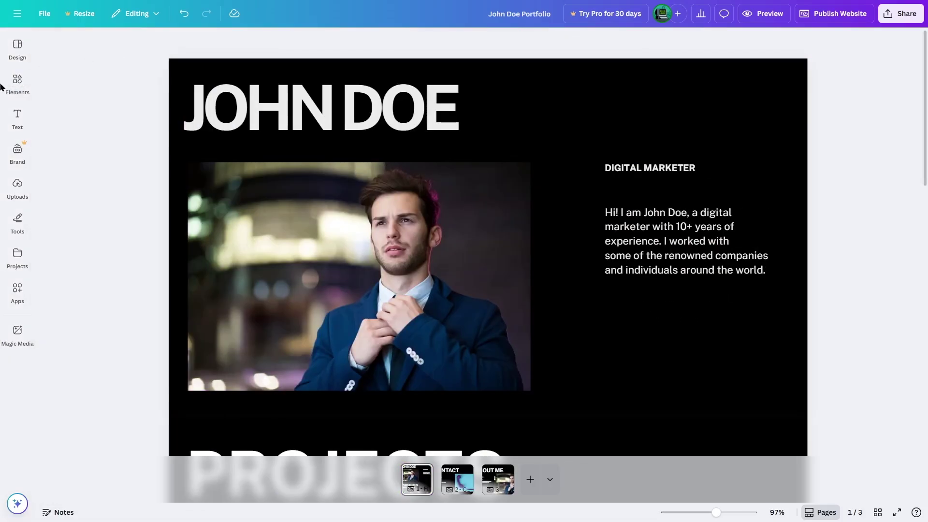
left_click(13, 79)
left_click(99, 47)
left_click(174, 45)
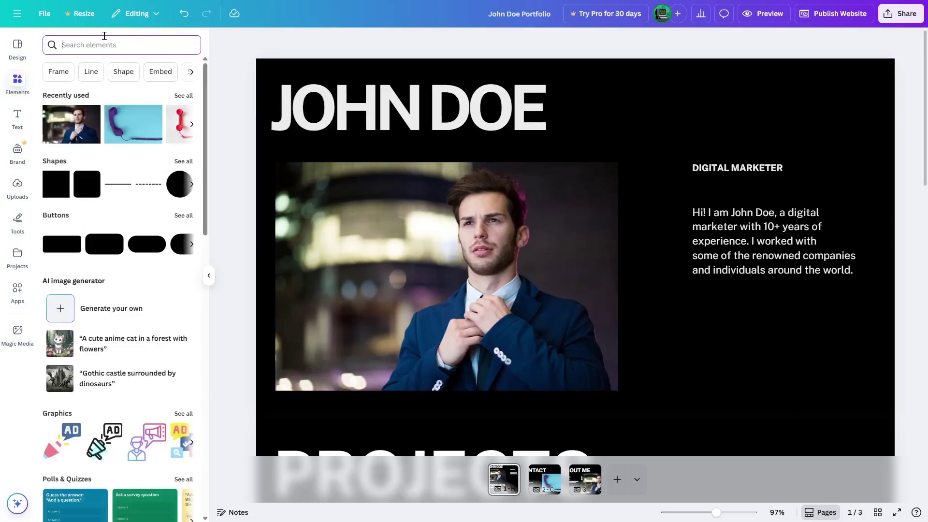
type("re")
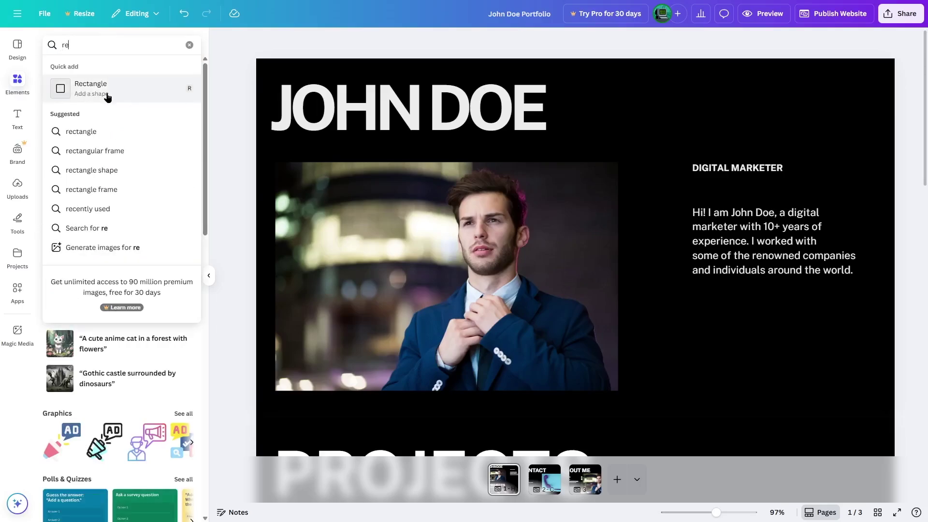
left_click(87, 96)
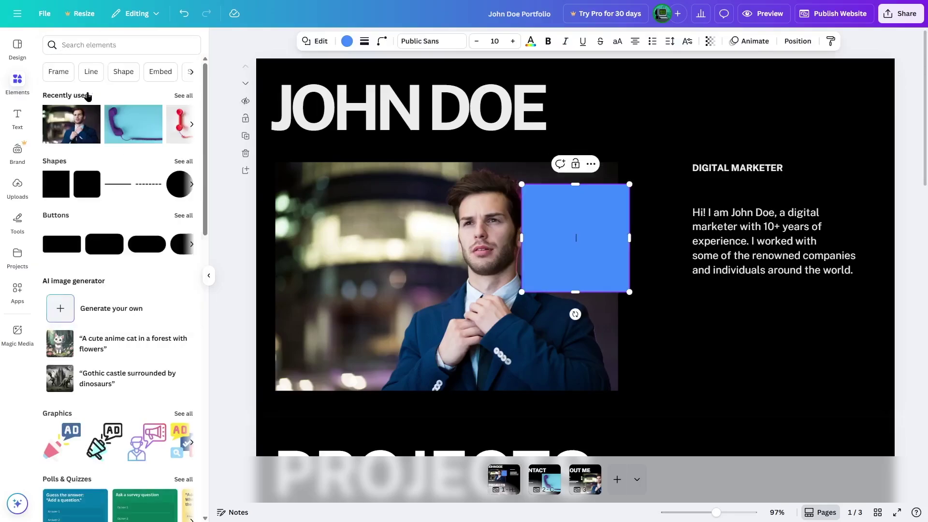
left_click_drag(576, 290, 575, 210)
type("Get Started")
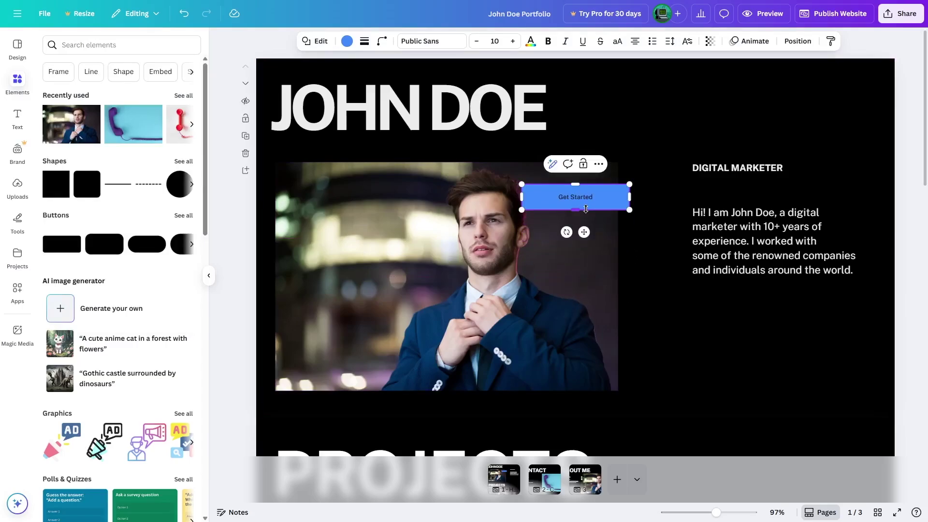
- Make the Get Started label bold at size 18 and fit the smaller button below the introduction paragraph
left_click(514, 42)
left_click(513, 42)
left_click(514, 41)
left_click(513, 42)
left_click(514, 41)
left_click(514, 41)
left_click(513, 42)
left_click(514, 42)
left_click(549, 41)
left_click_drag(617, 200, 775, 307)
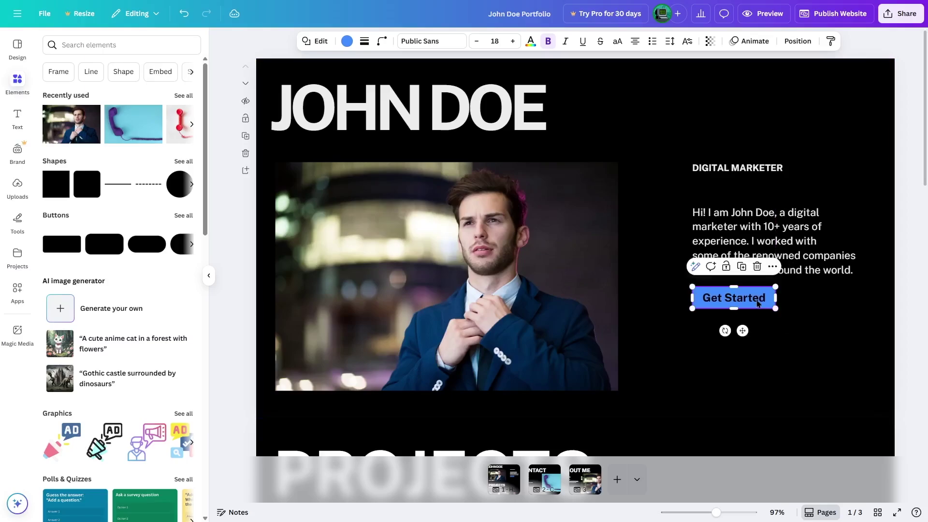
- Reduce the Get Started button label to font size 12
double_click(762, 298)
left_click(479, 41)
left_click(478, 41)
left_click(478, 42)
left_click(479, 42)
left_click(478, 42)
left_click(478, 41)
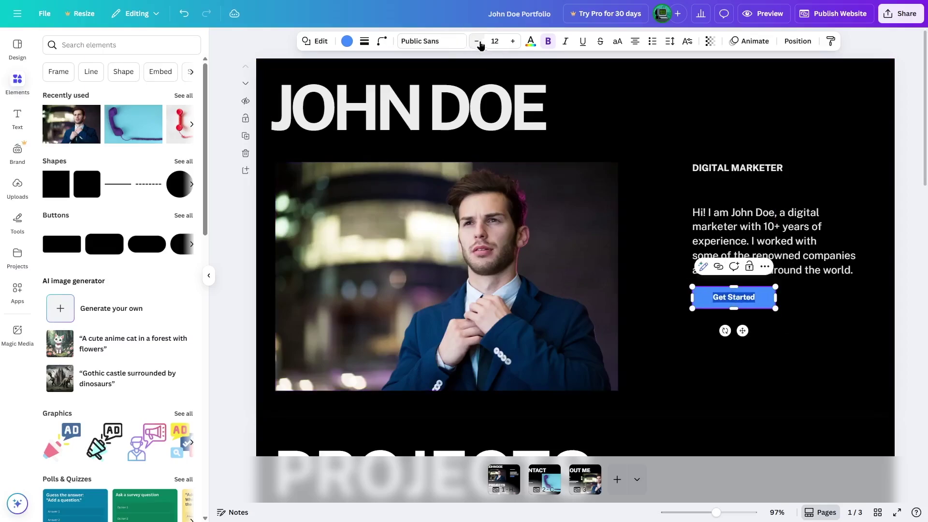
- Set the Get Started button label to font size 14
left_click(513, 41)
left_click(513, 41)
left_click(845, 402)
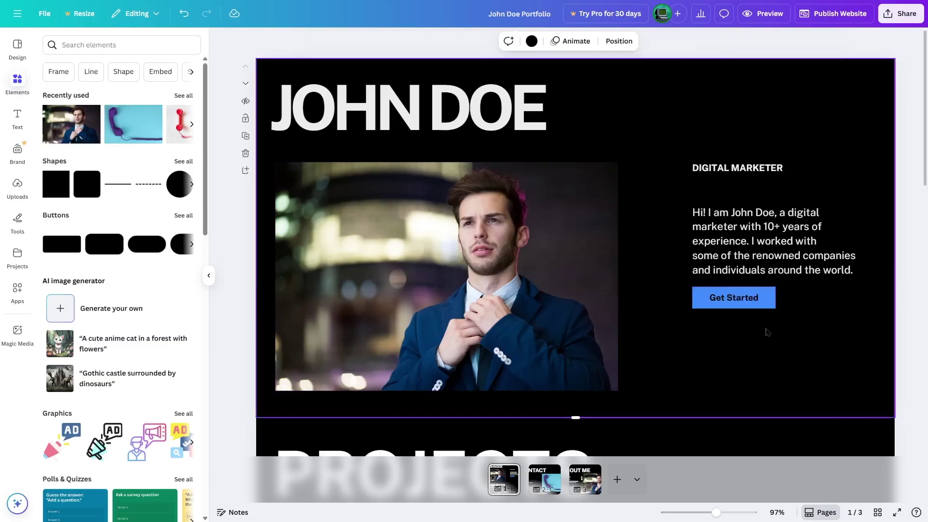
- Change the Get Started button's fill colour to white
left_click(771, 299)
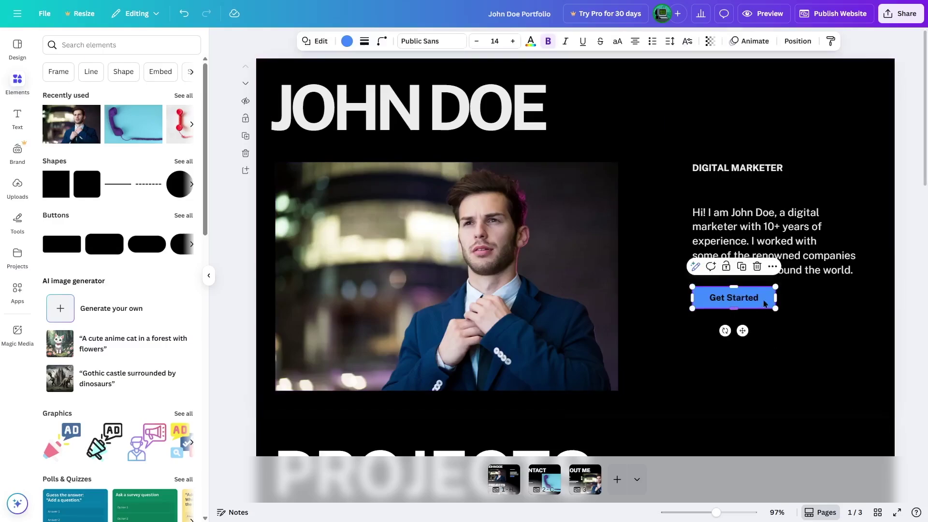
left_click(347, 41)
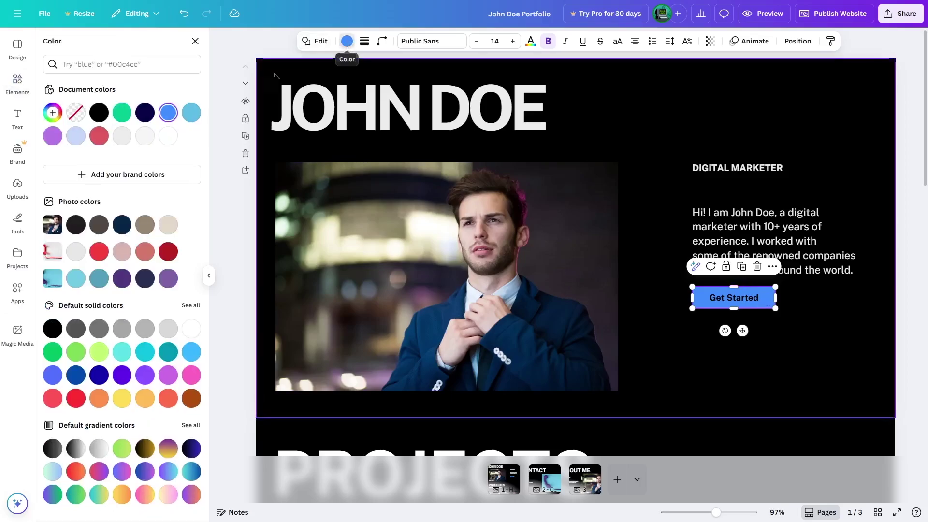
left_click(163, 134)
left_click(828, 300)
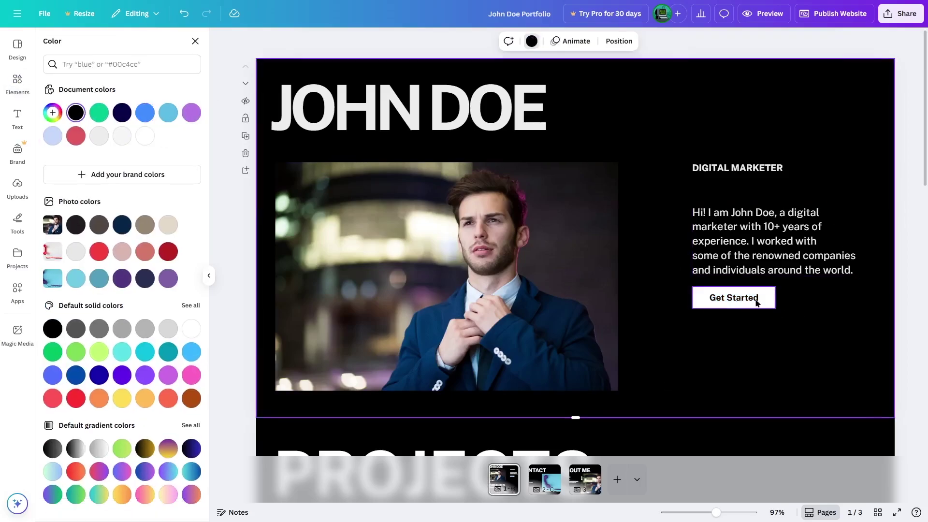
left_click(14, 47)
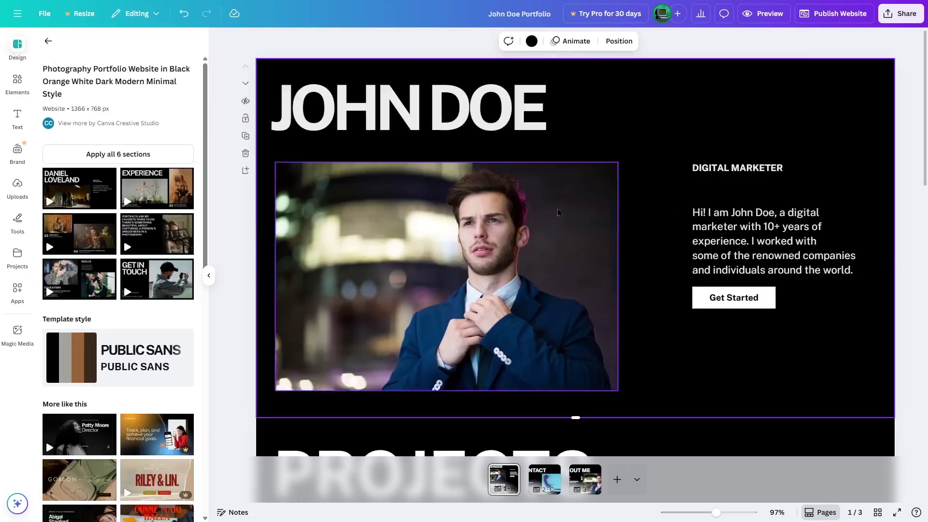
- Link the Get Started button to page 2, Contact
left_click(770, 302)
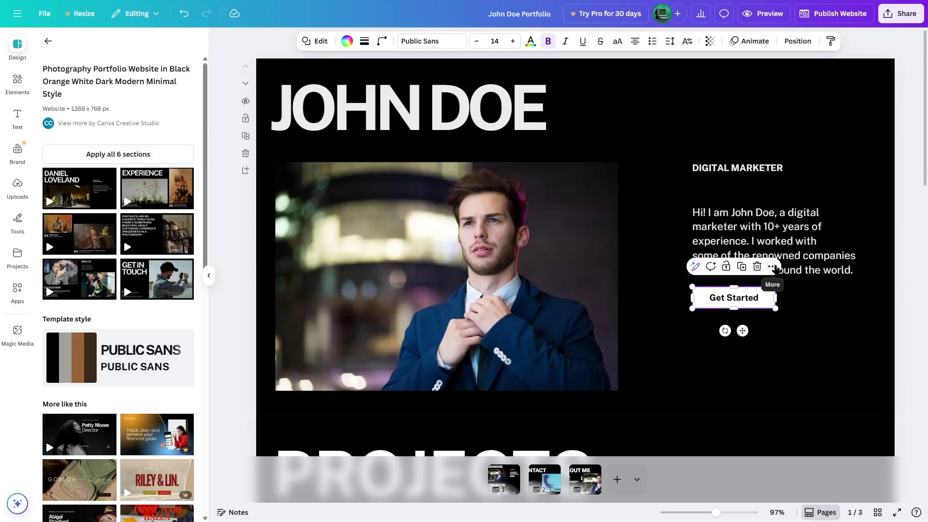
left_click(773, 268)
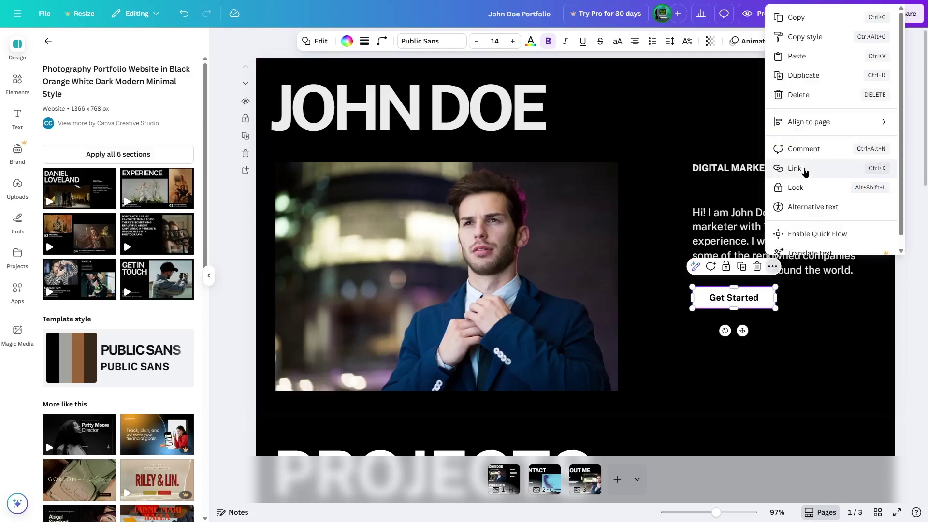
left_click(805, 171)
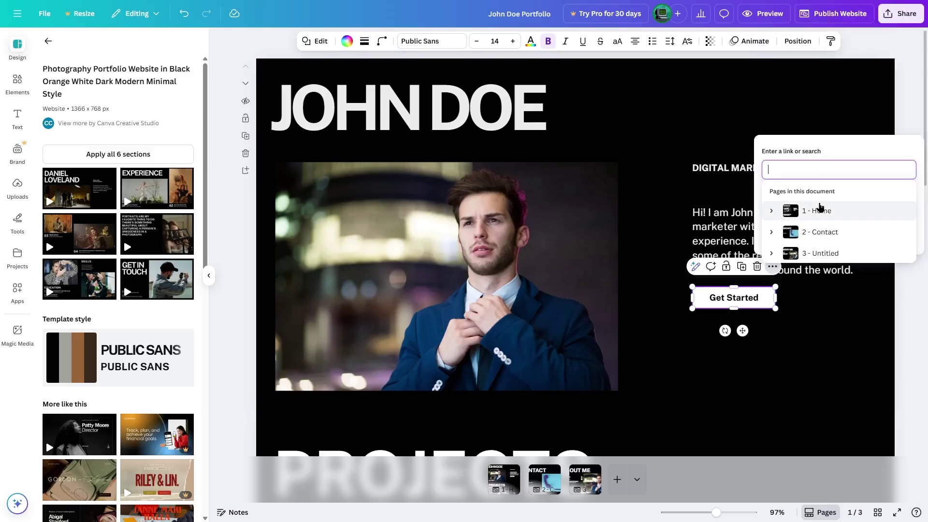
left_click(819, 237)
left_click(811, 379)
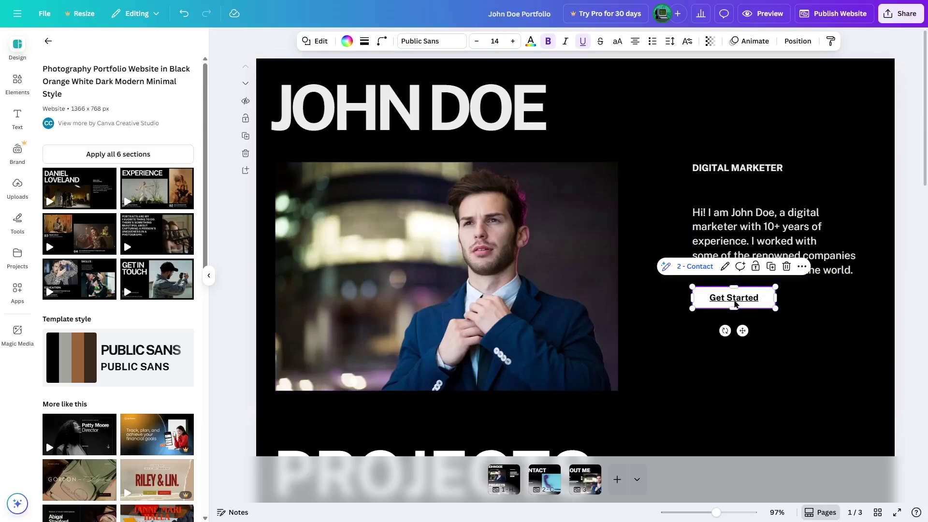
left_click(738, 370)
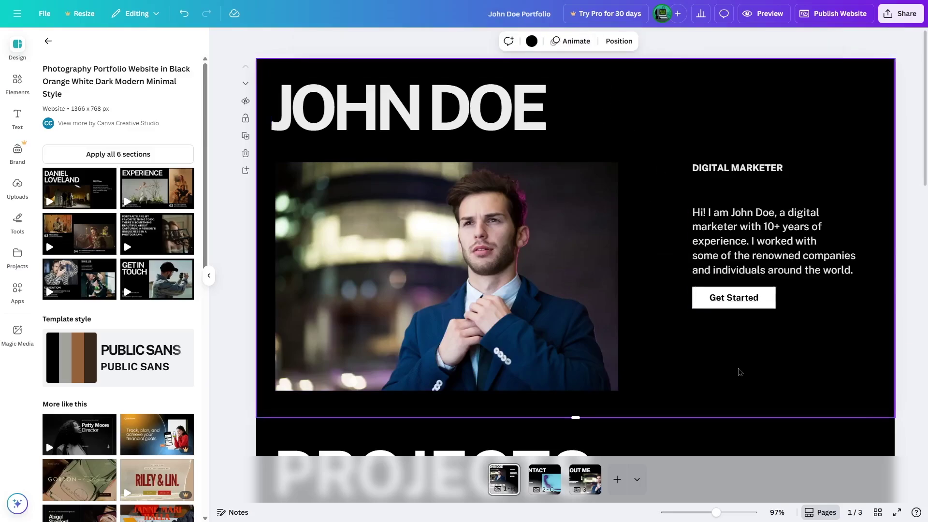
scroll(795, 258, "down", 5)
scroll(786, 262, "up", 5)
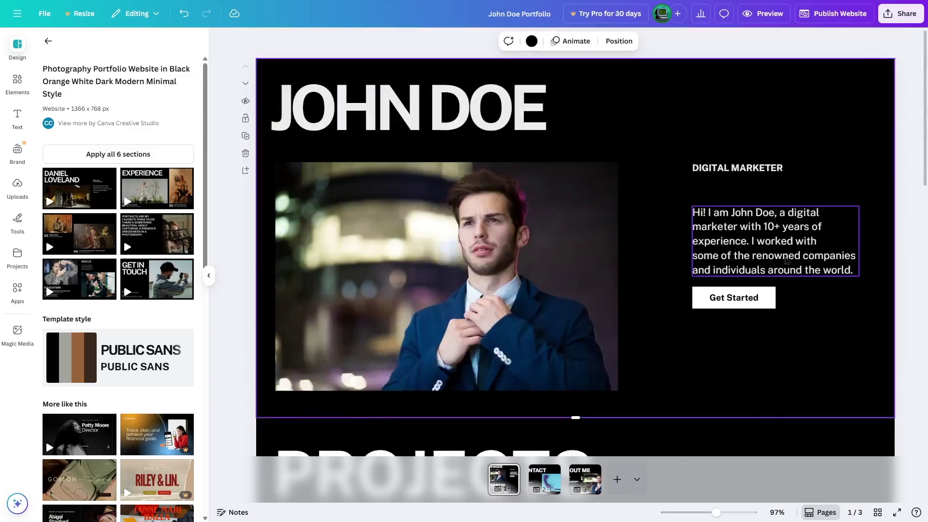
- Preview the Home page in the desktop and mobile layouts, checking all its sections and the navigation menu
left_click(757, 19)
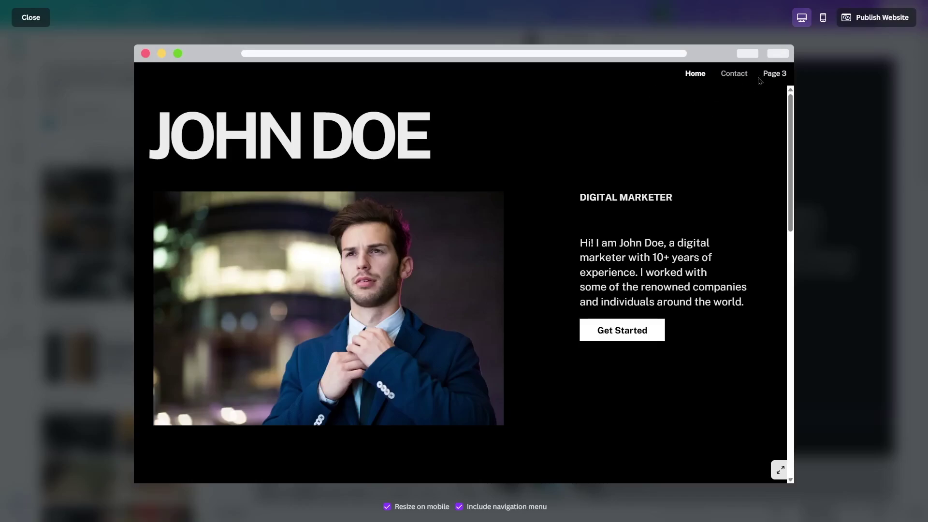
scroll(757, 92, "down", 10)
scroll(754, 104, "down", 6)
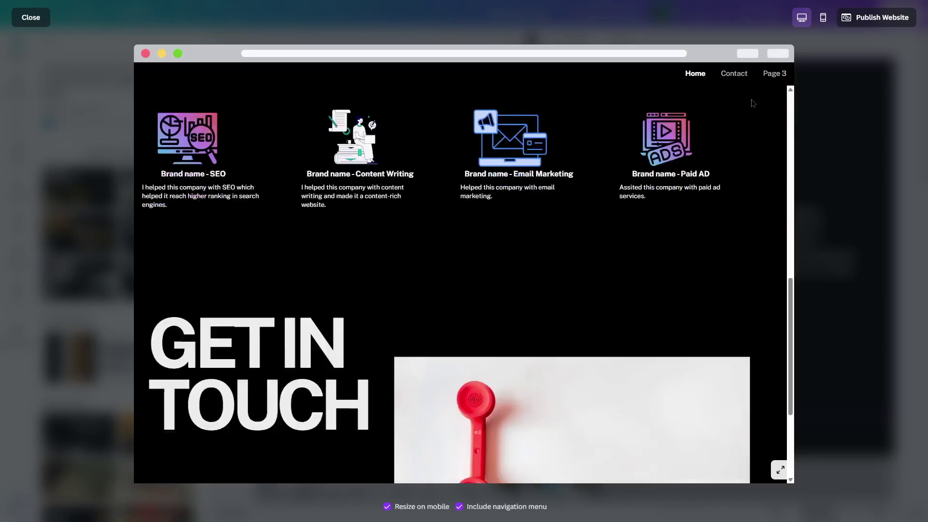
scroll(751, 106, "up", 16)
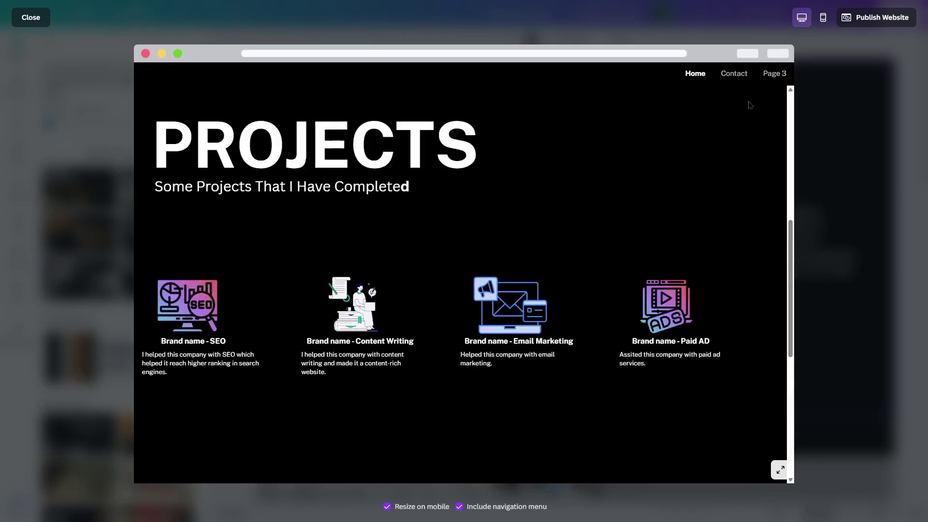
left_click(823, 17)
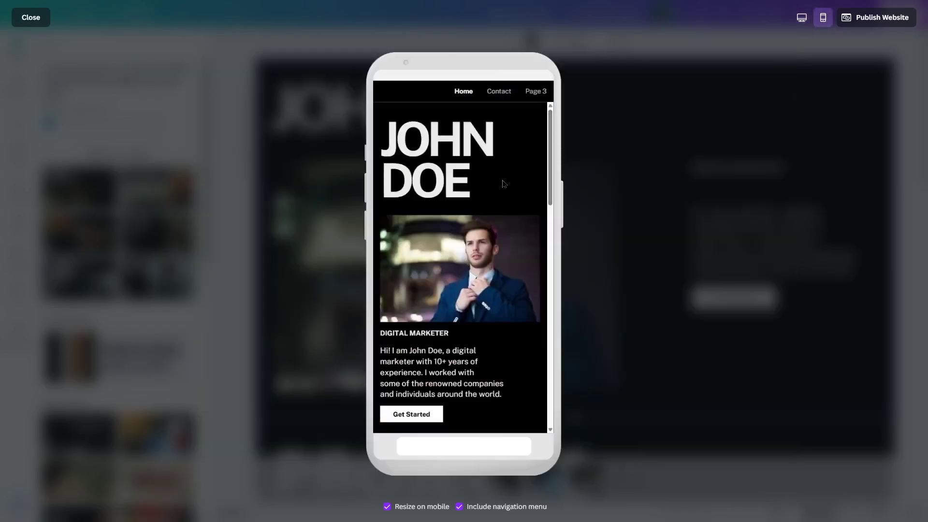
scroll(507, 180, "down", 10)
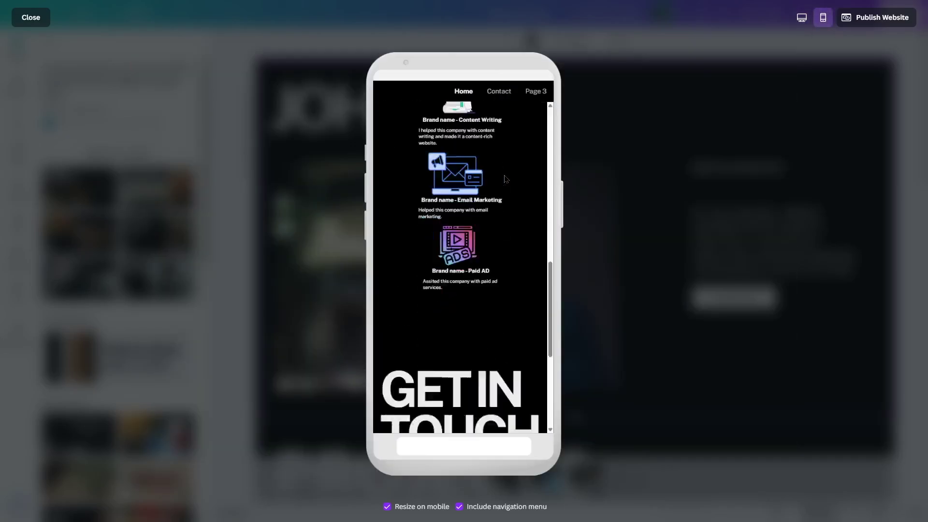
scroll(507, 180, "down", 3)
scroll(506, 180, "up", 1)
left_click(802, 18)
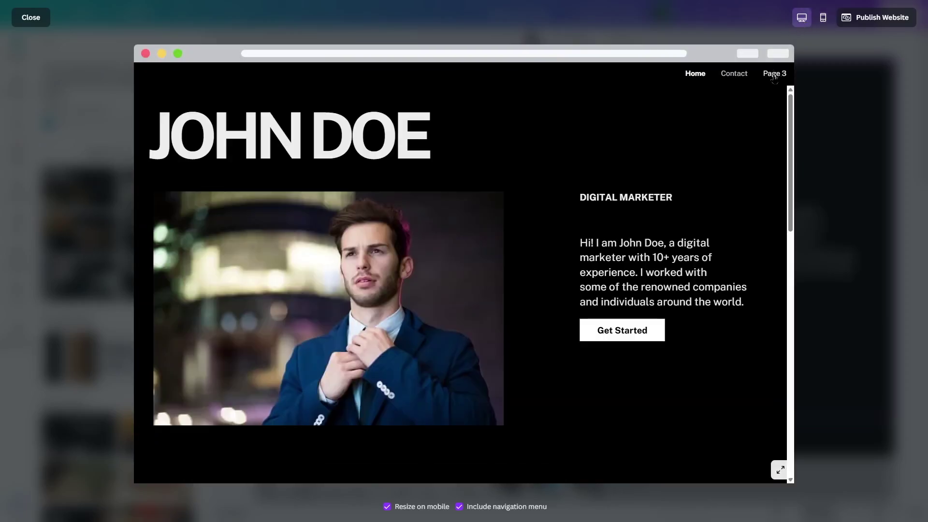
key("Escape")
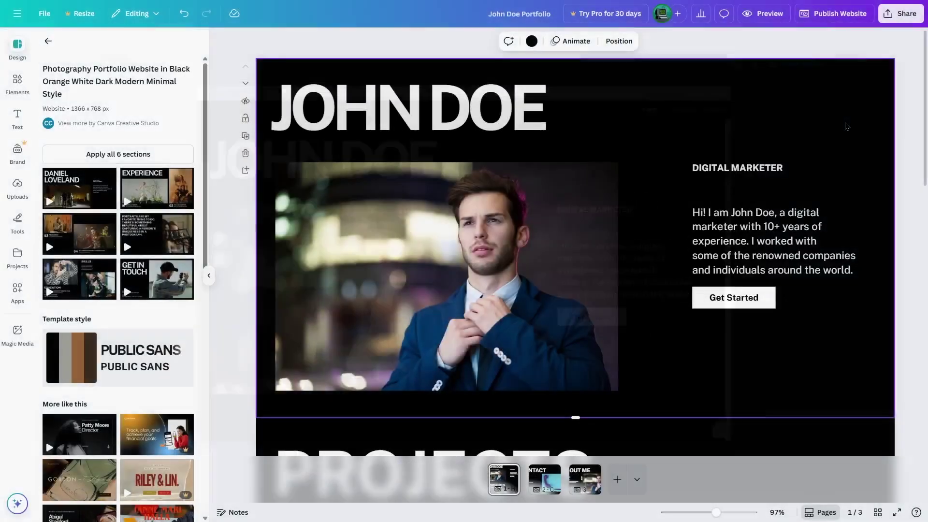
- Title the third page "About" and check the navigation menu in the website preview from the Home page
right_click(591, 481)
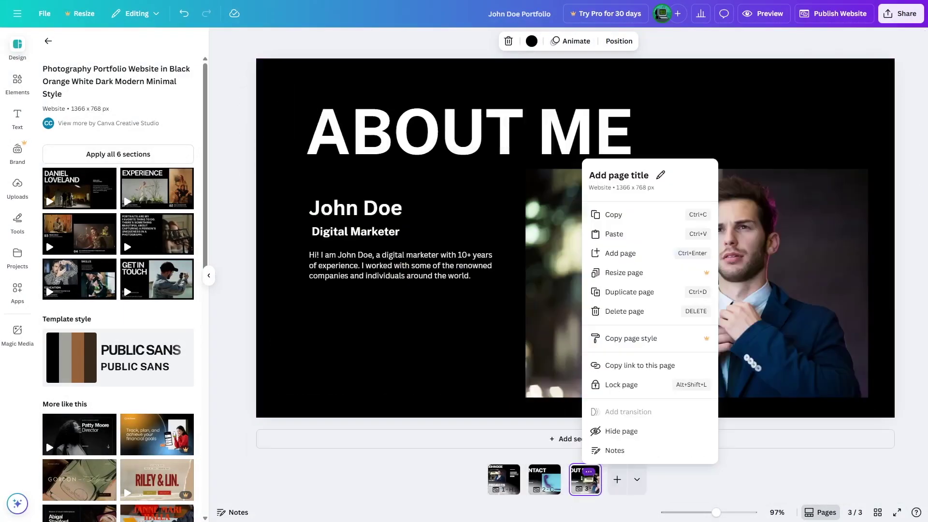
left_click(630, 178)
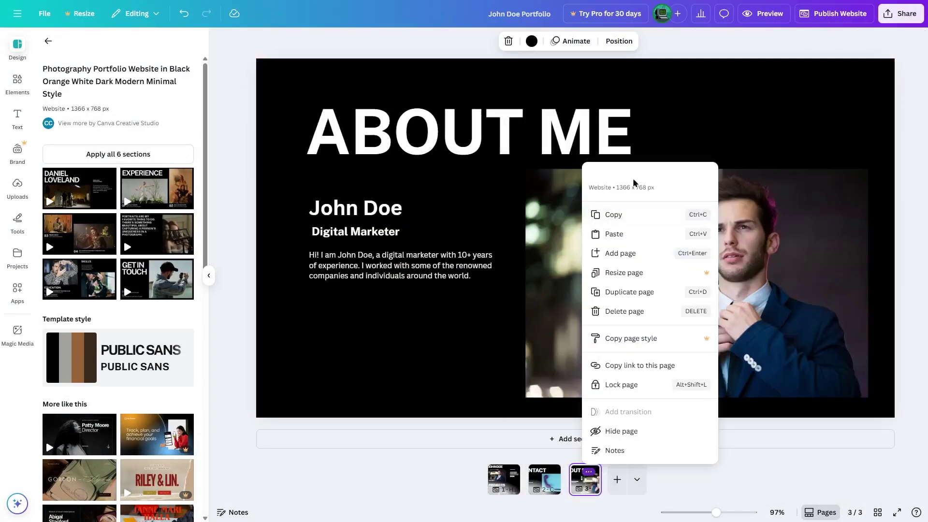
type("About")
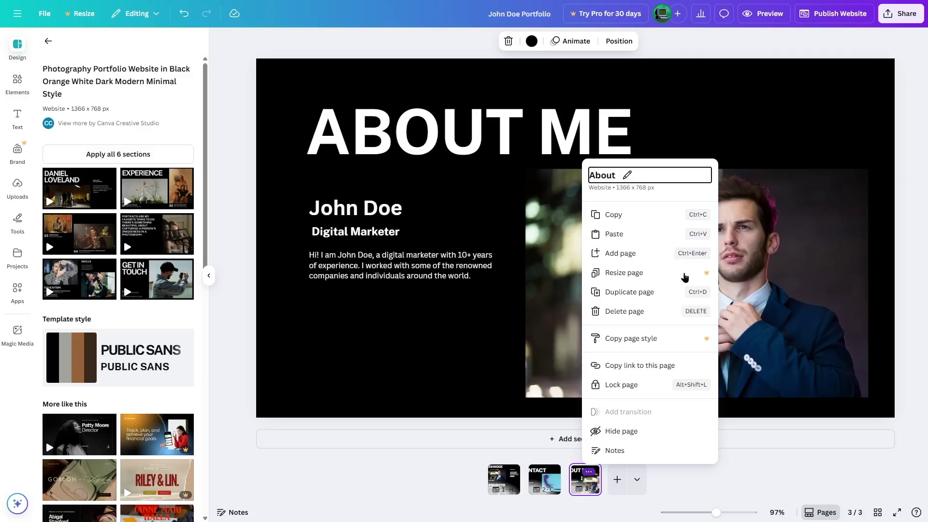
key("Return")
left_click(504, 479)
left_click(764, 14)
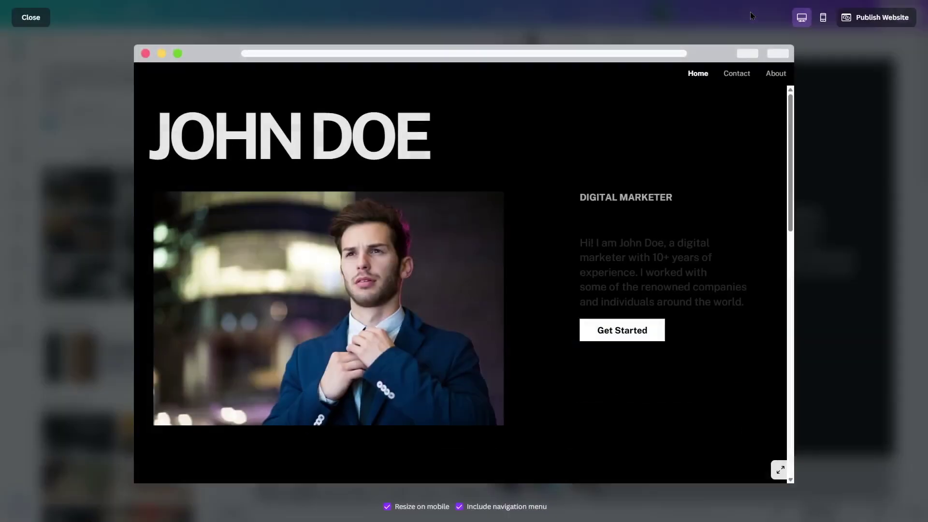
left_click(862, 89)
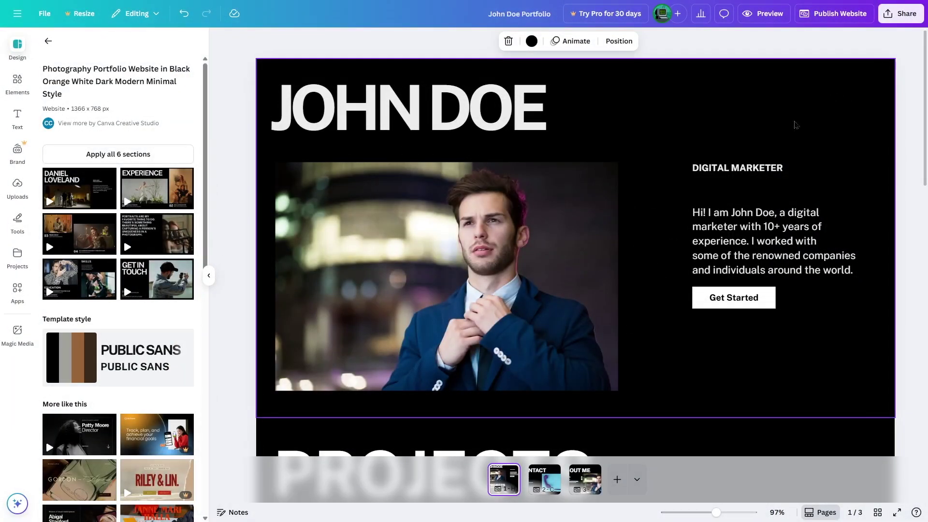
- Publish the website at the free address johnportfolio2.my.canva.site
left_click(834, 12)
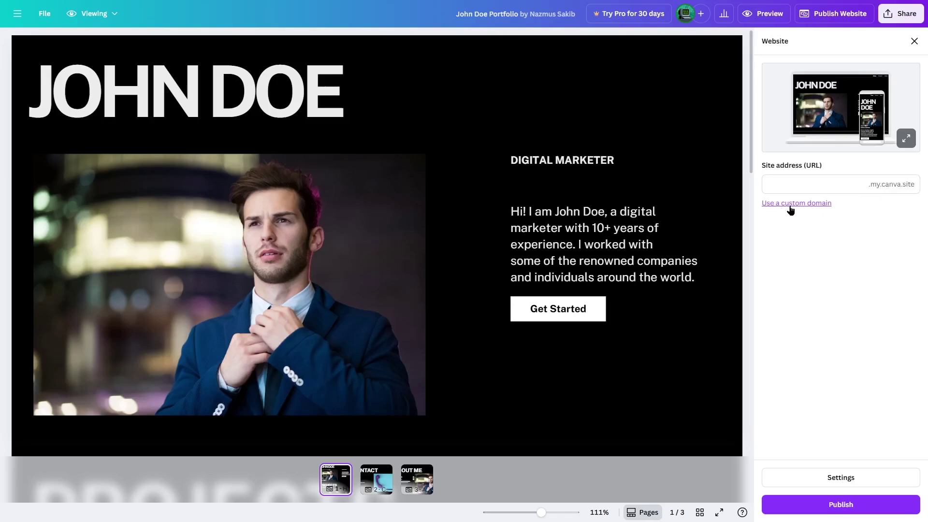
left_click(802, 184)
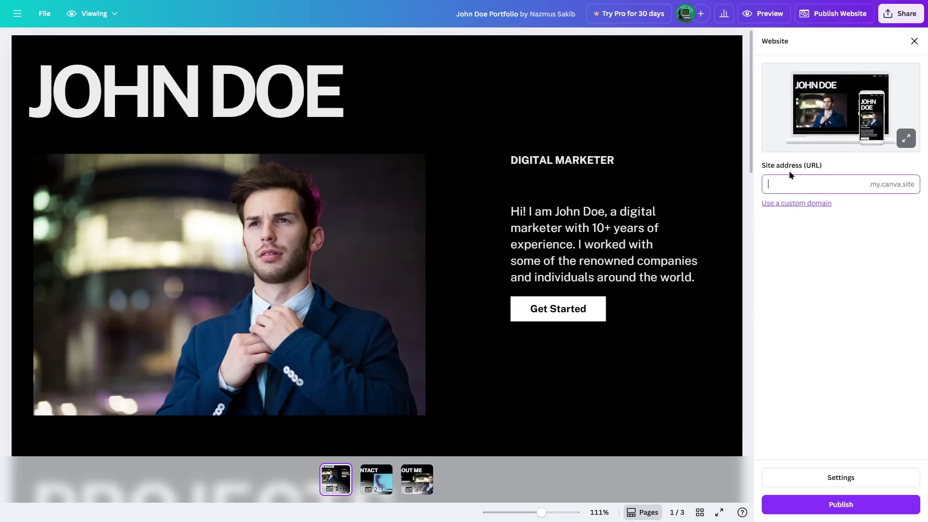
type("johnportfolio")
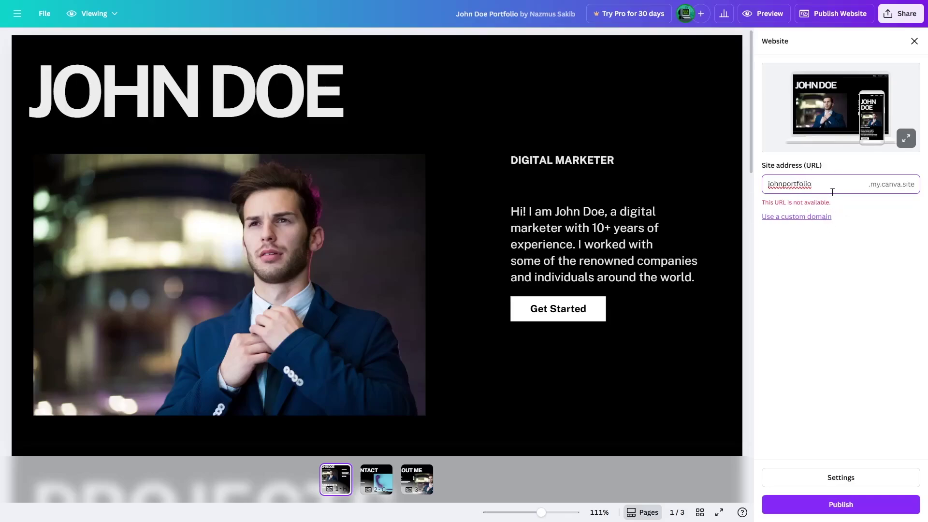
type("2")
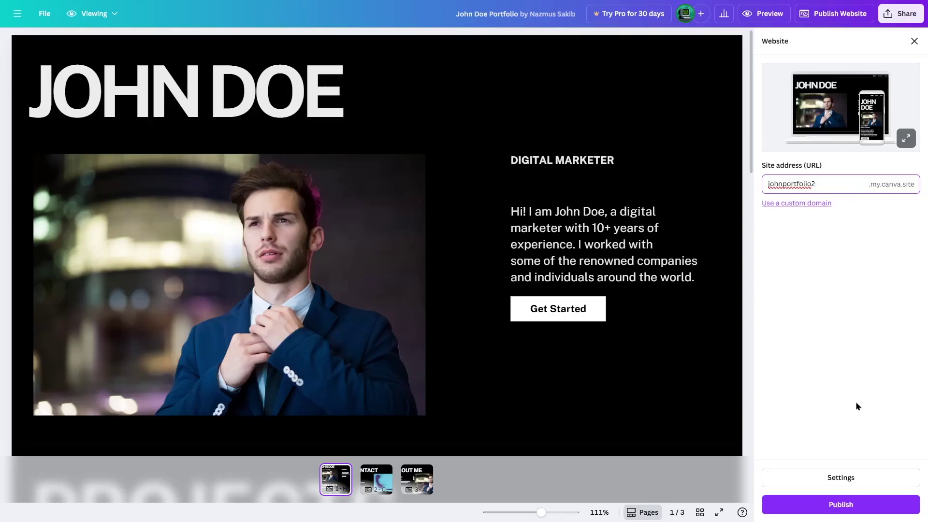
left_click(840, 505)
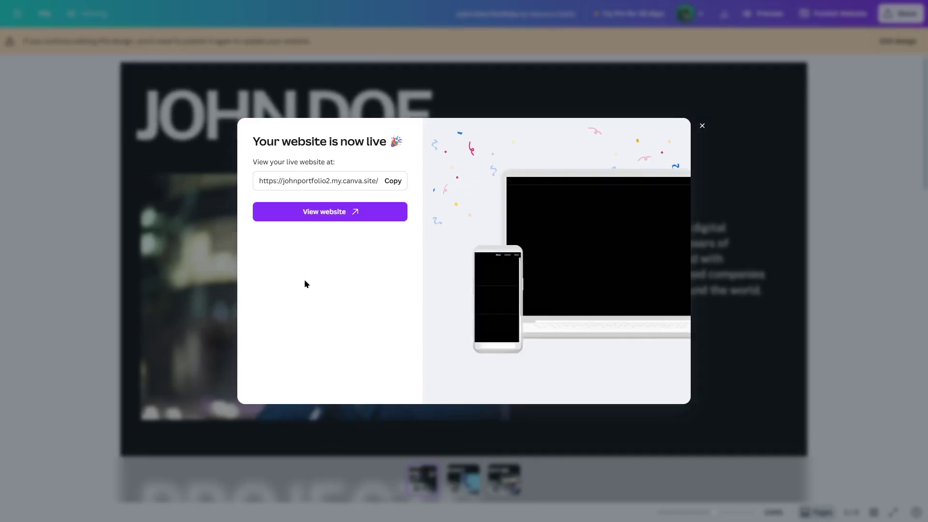
- View the live website, looking through its Home, Contact and About pages, and dismiss the publishing confirmation
left_click(336, 215)
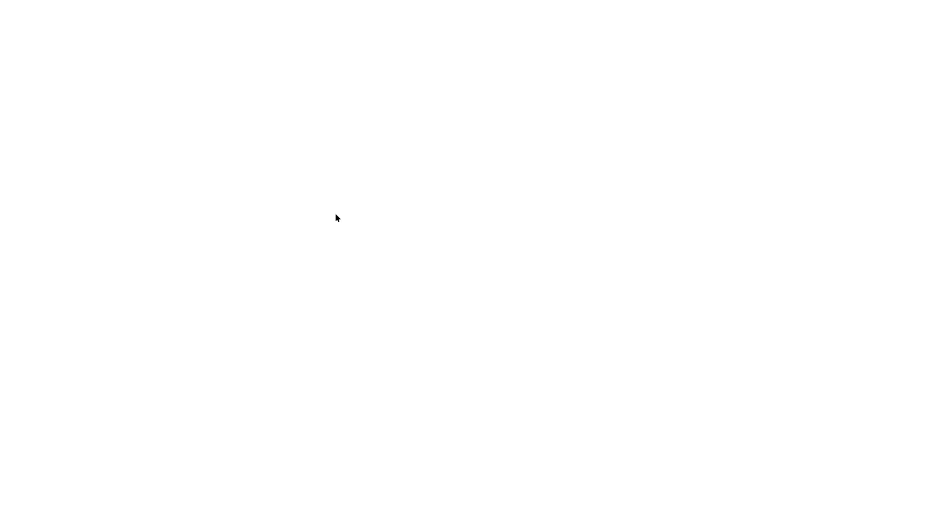
scroll(672, 173, "down", 9)
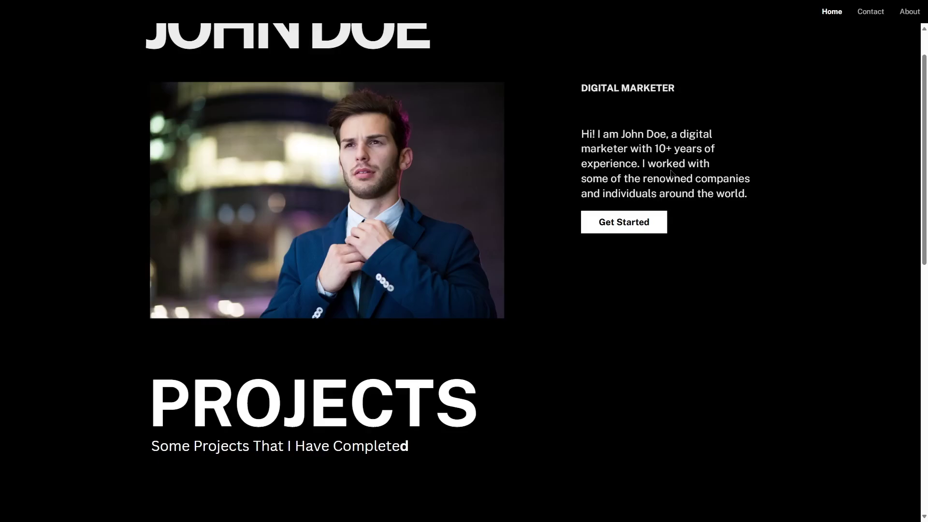
scroll(671, 174, "down", 4)
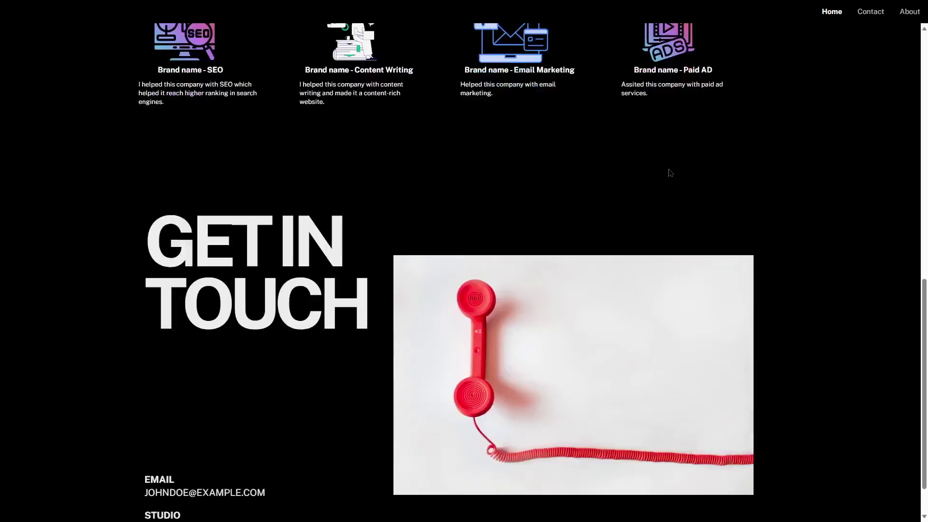
scroll(666, 174, "up", 12)
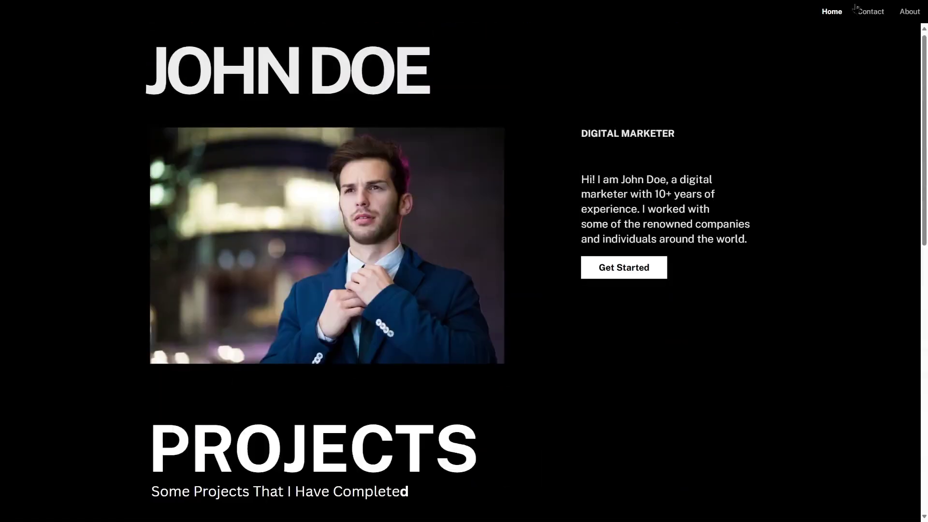
left_click(880, 18)
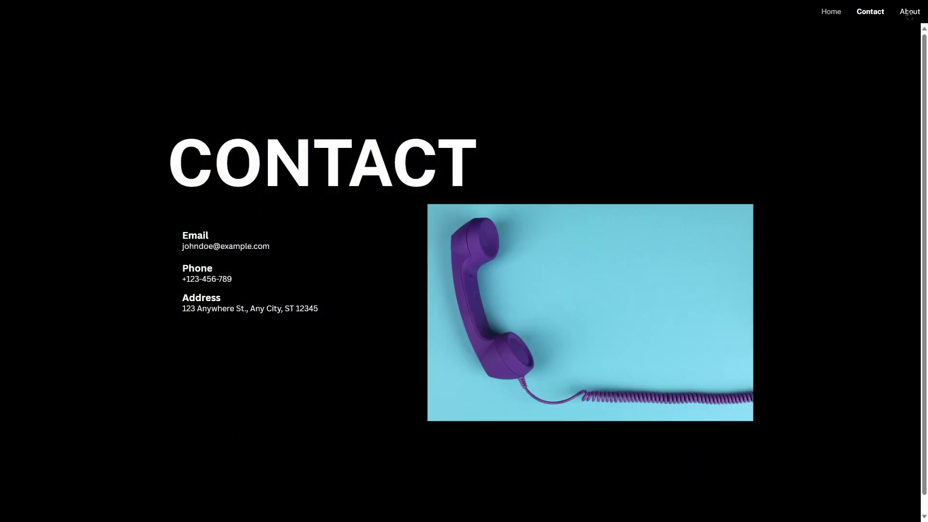
left_click(909, 12)
left_click(833, 13)
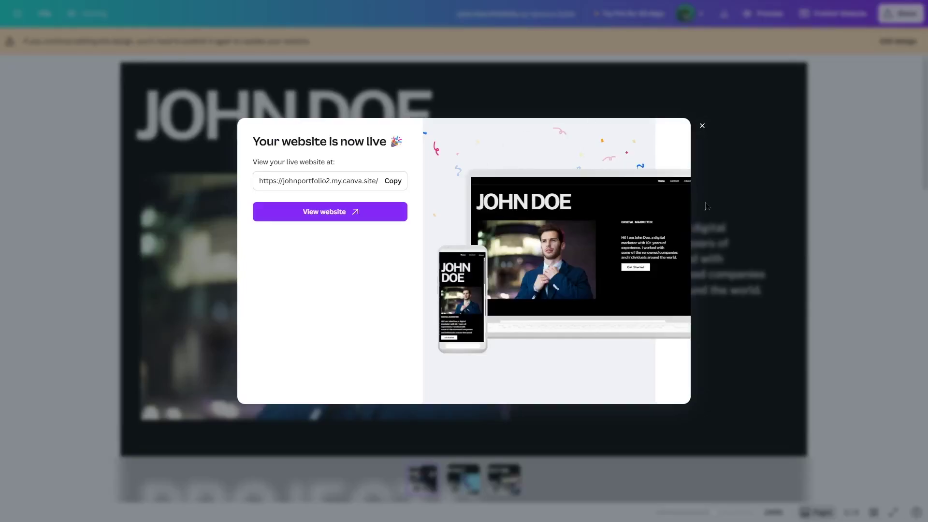
left_click(703, 126)
- Open the option to connect an own domain to the published site and compare the monthly and yearly Canva Pro trial plans
left_click(830, 17)
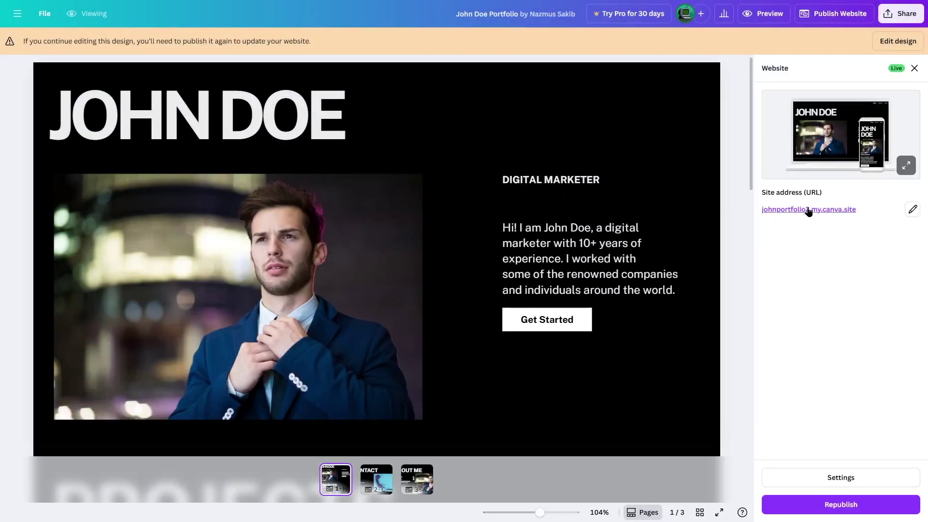
left_click(913, 209)
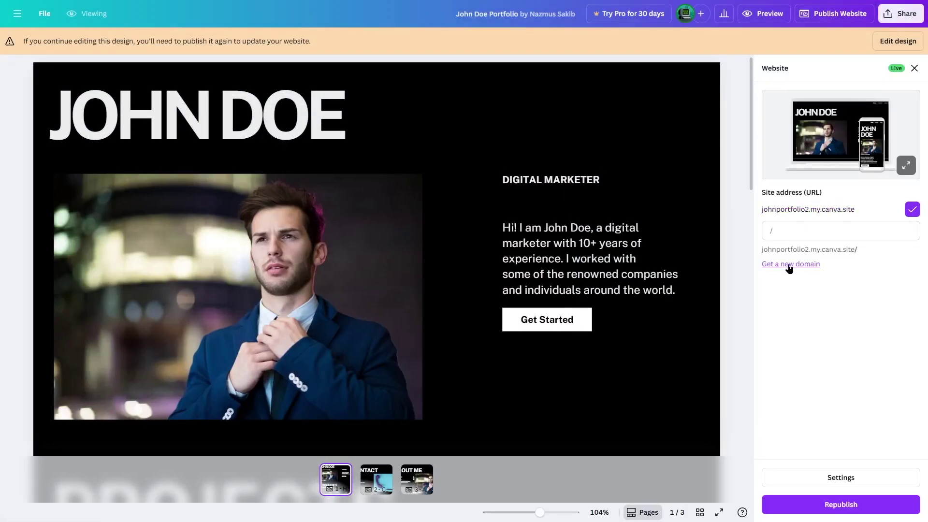
left_click(789, 265)
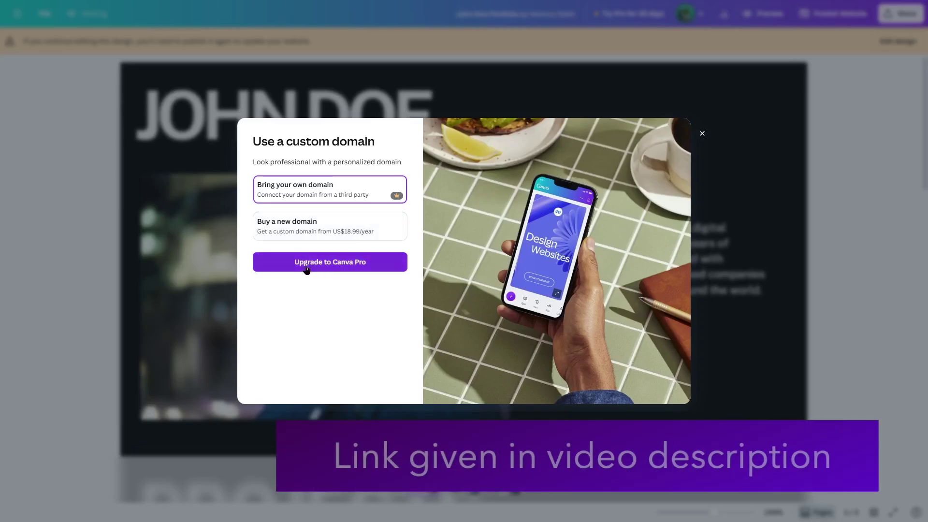
left_click(336, 266)
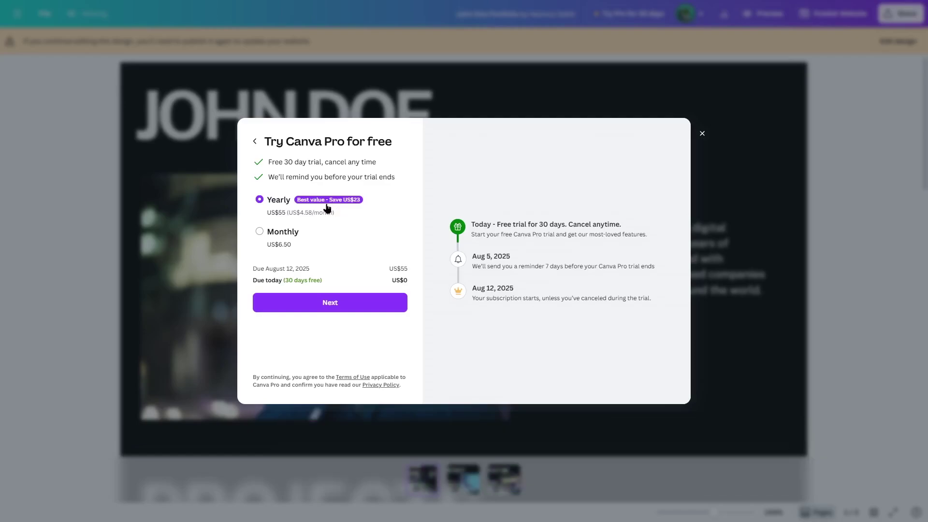
left_click(290, 233)
left_click(305, 193)
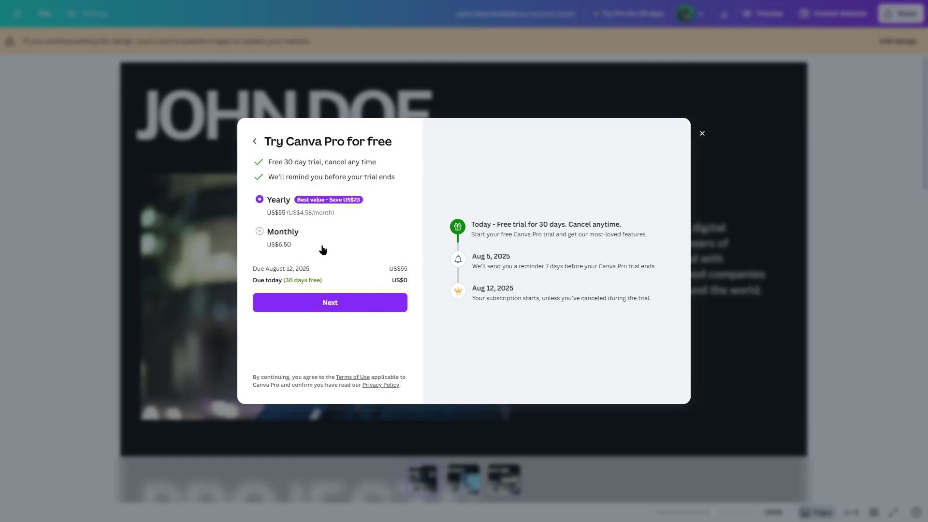